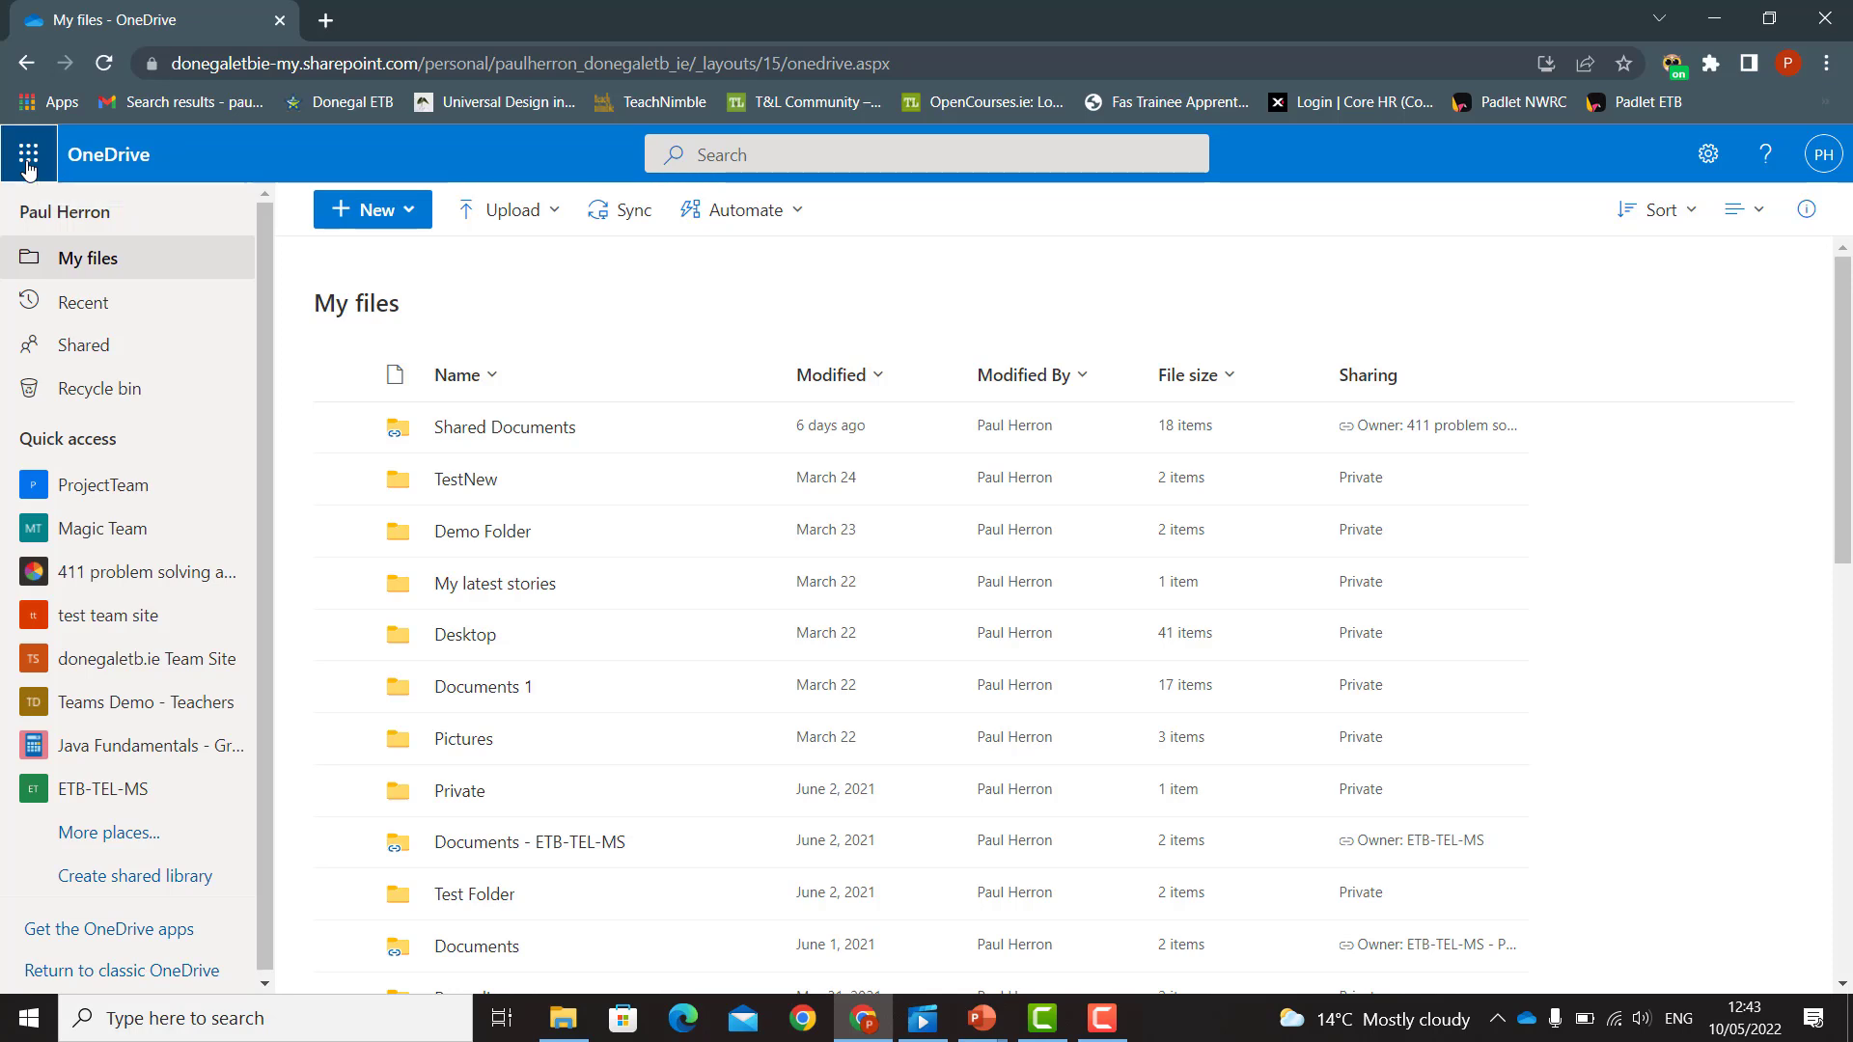
# - Open OneDrive from the Microsoft 365 apps and browse the contents of My files
pyautogui.click(28, 166)
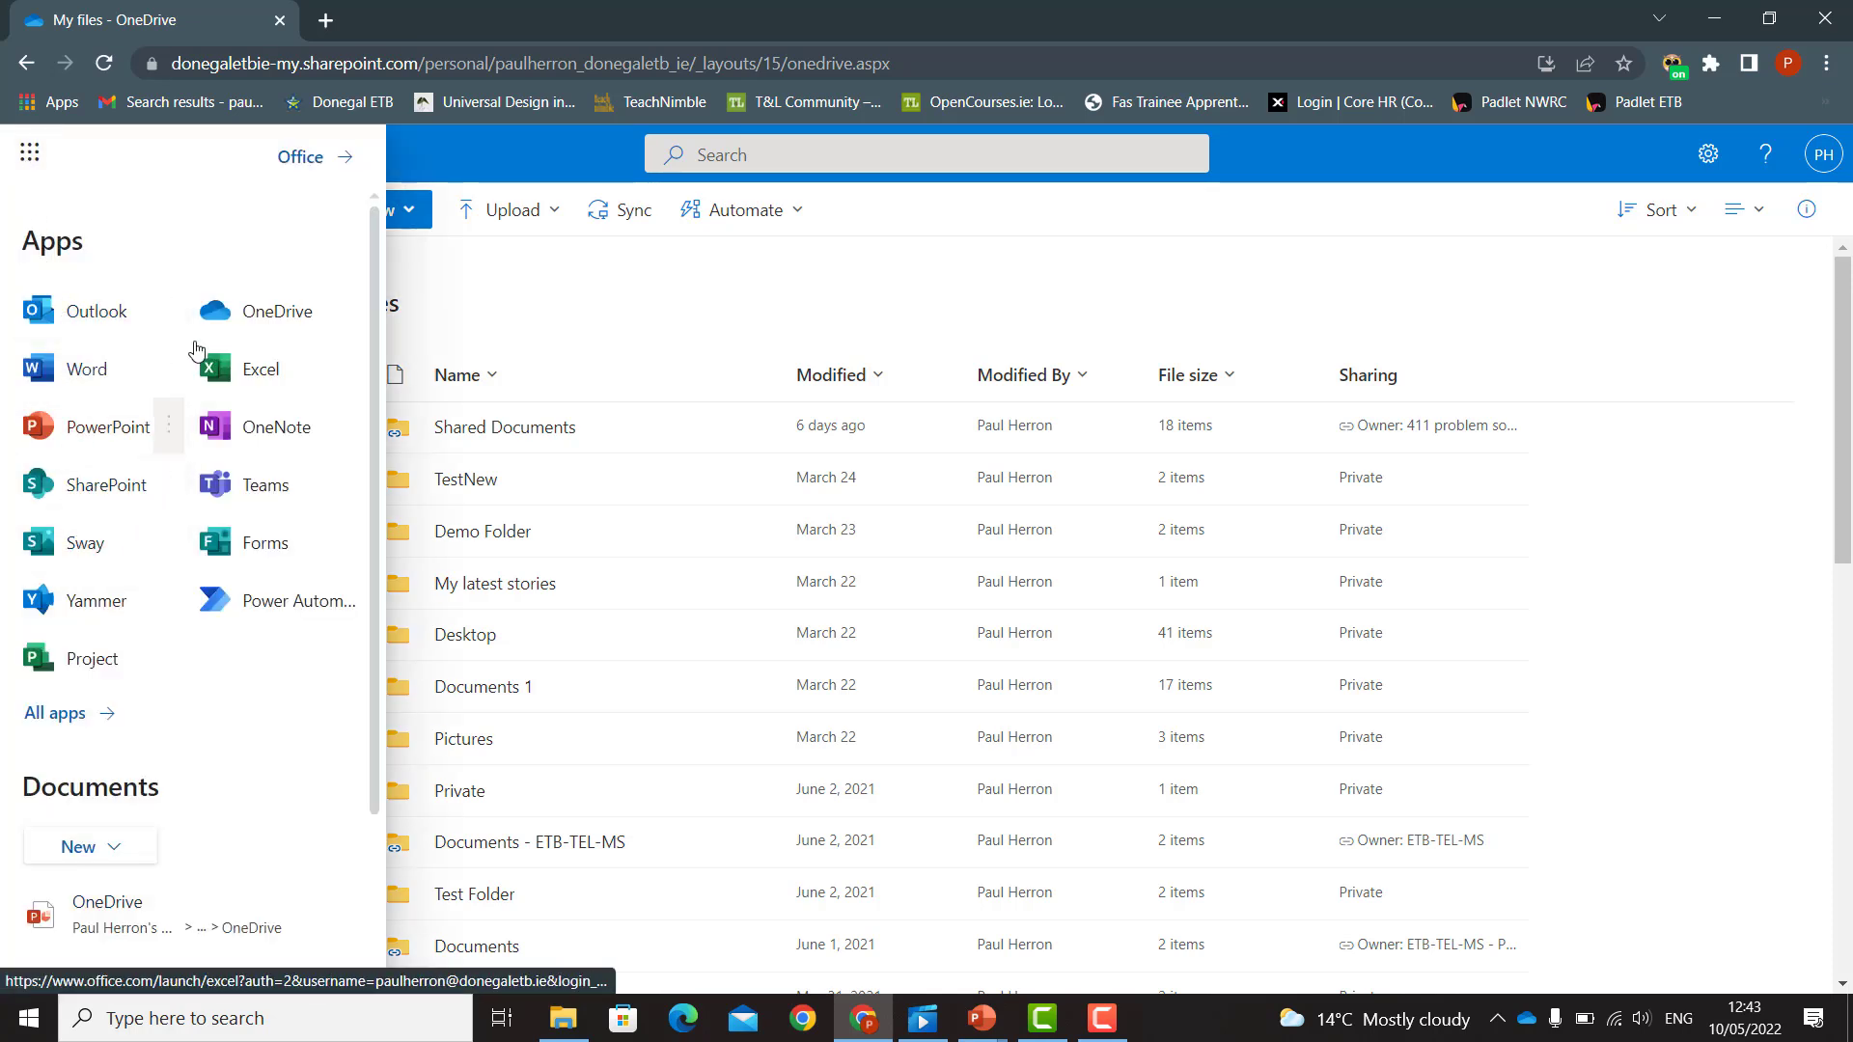
pyautogui.click(265, 311)
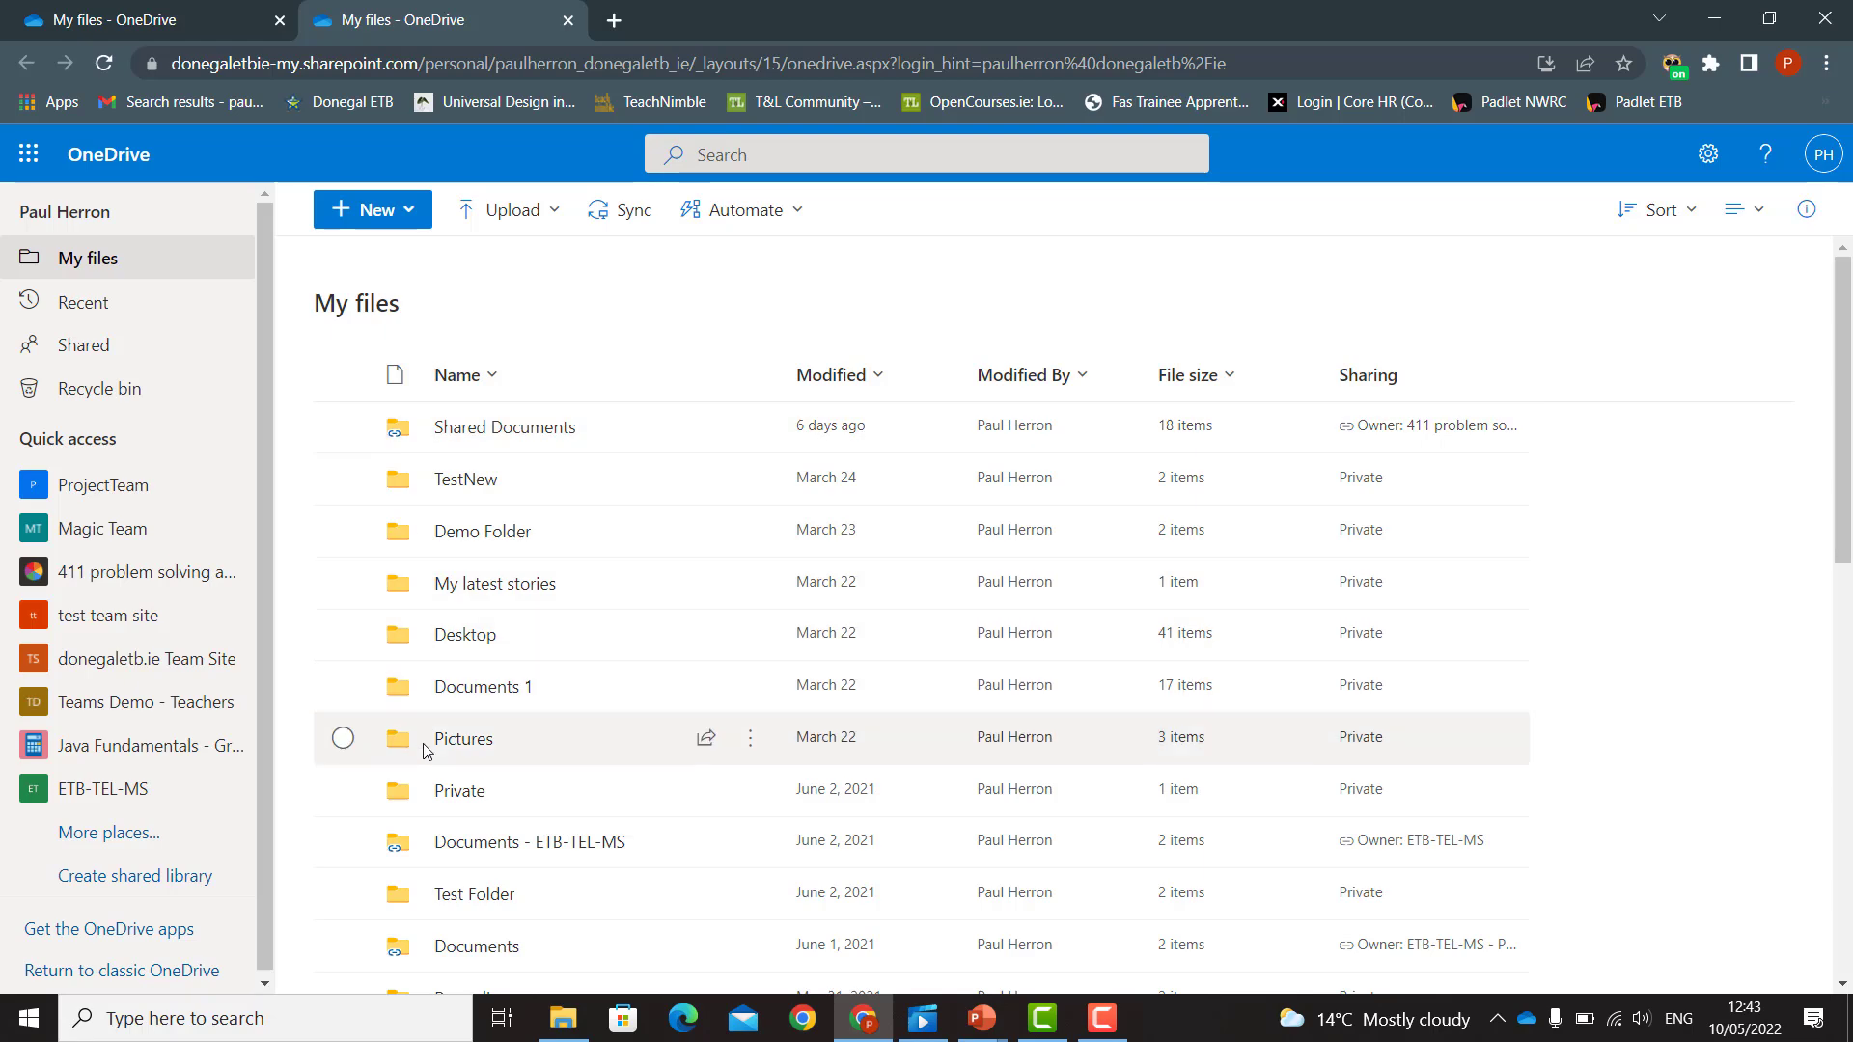
pyautogui.scroll(-7, 501, 788)
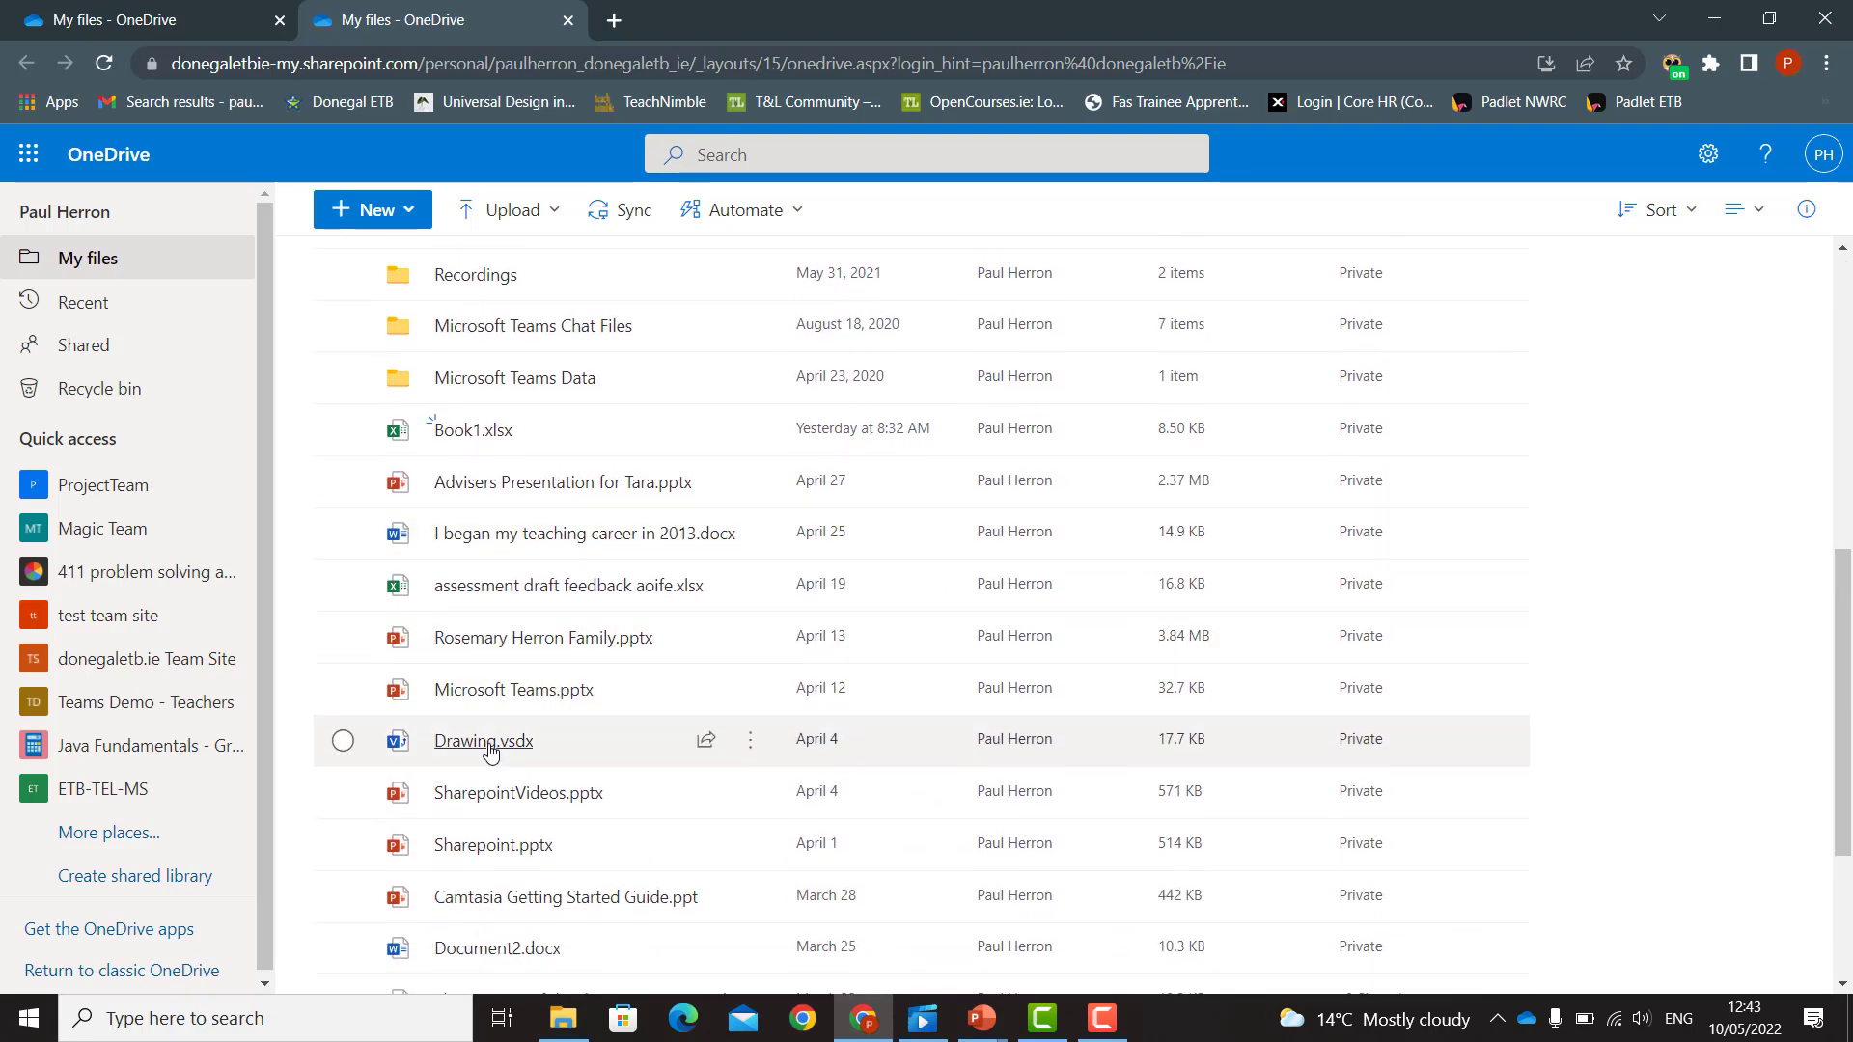
pyautogui.scroll(1, 487, 734)
pyautogui.scroll(4, 489, 703)
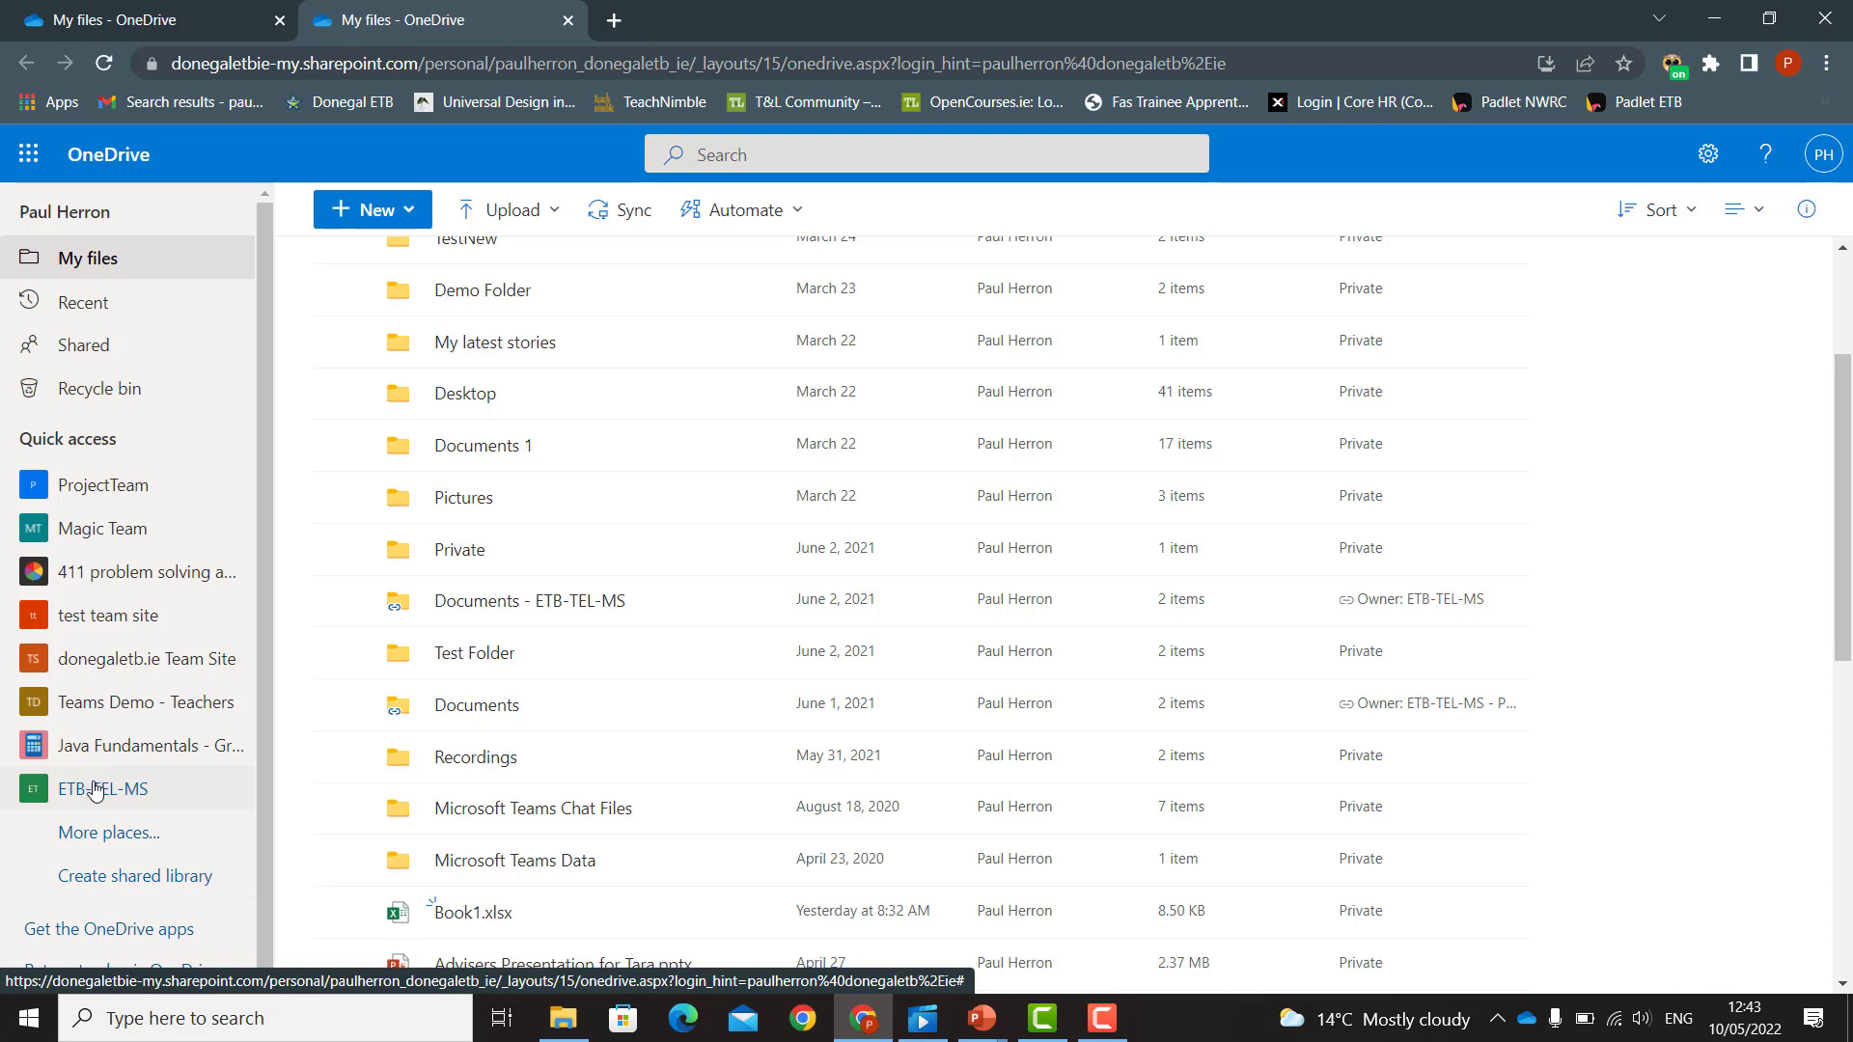
pyautogui.moveTo(1844, 515)
pyautogui.mouseDown()
pyautogui.moveTo(1844, 537)
pyautogui.moveTo(1844, 506)
pyautogui.mouseUp()
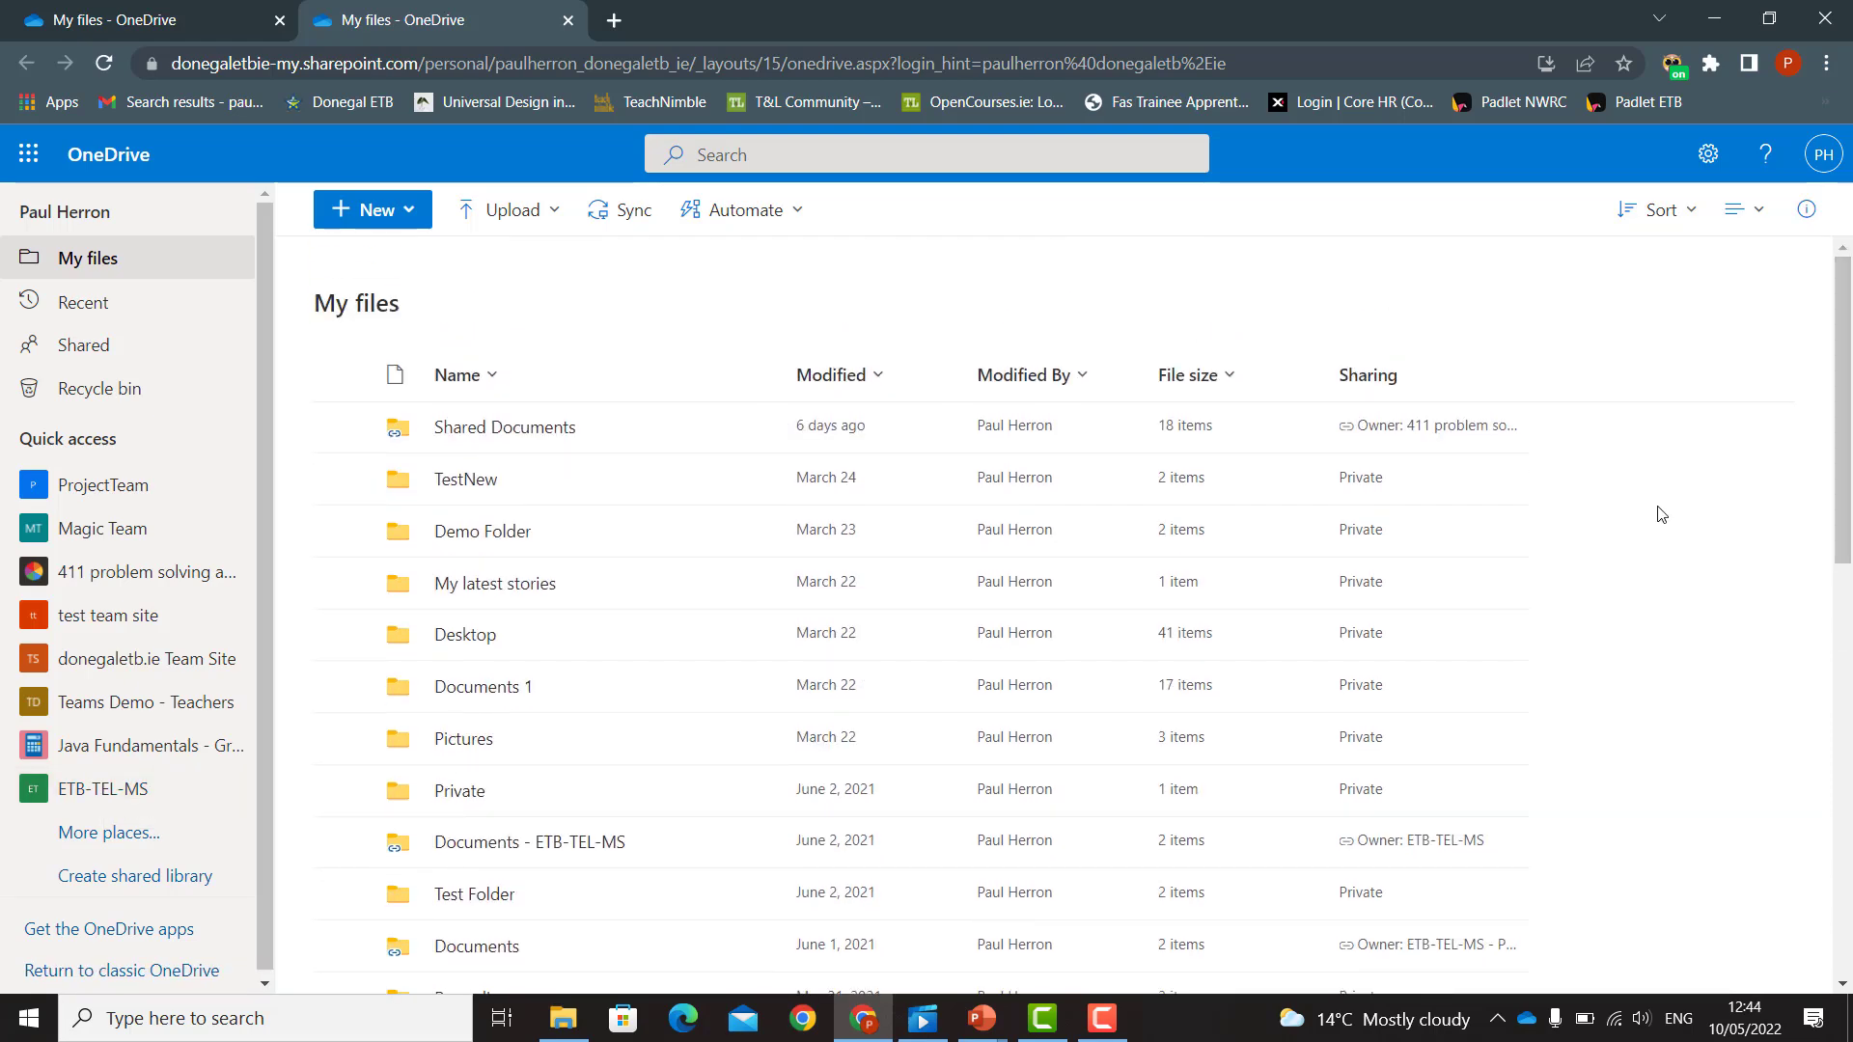
# - Create a folder named "Example Folder" in My files
pyautogui.click(353, 217)
pyautogui.click(365, 253)
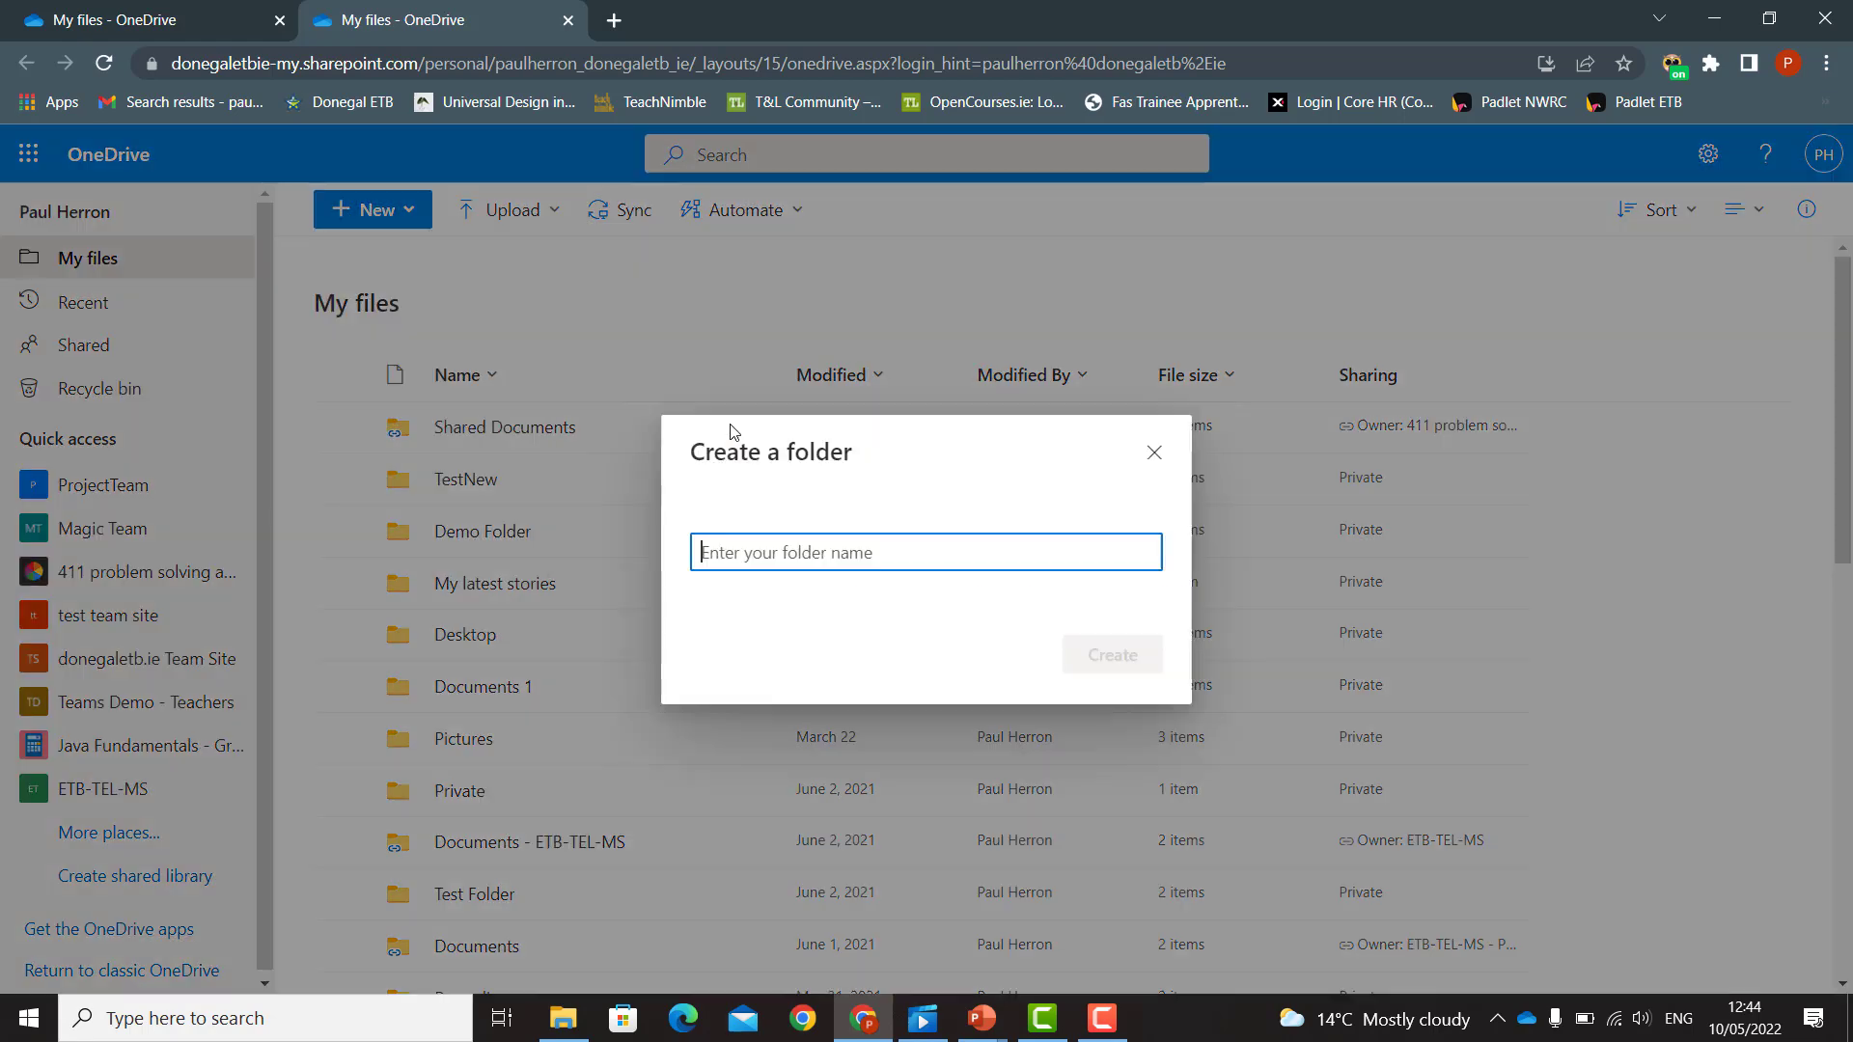
pyautogui.write('Example')
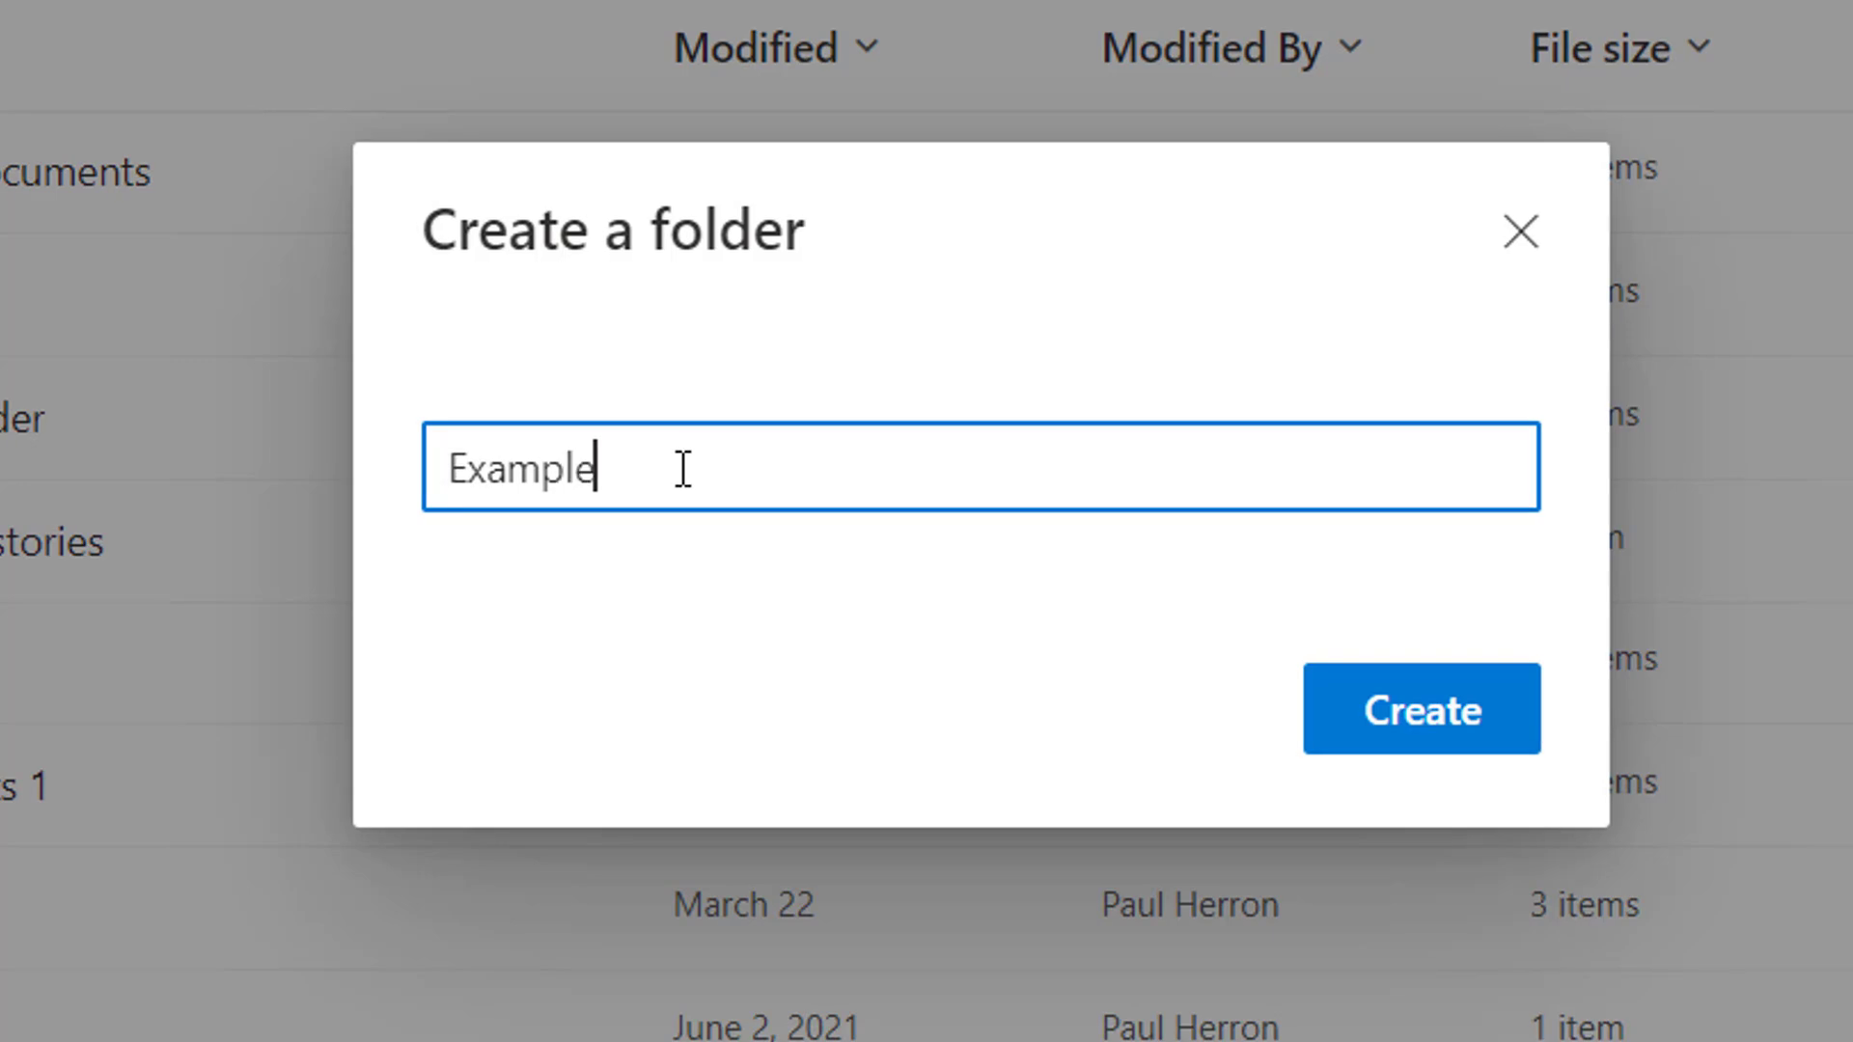
pyautogui.write(' Folder')
pyautogui.press('Return')
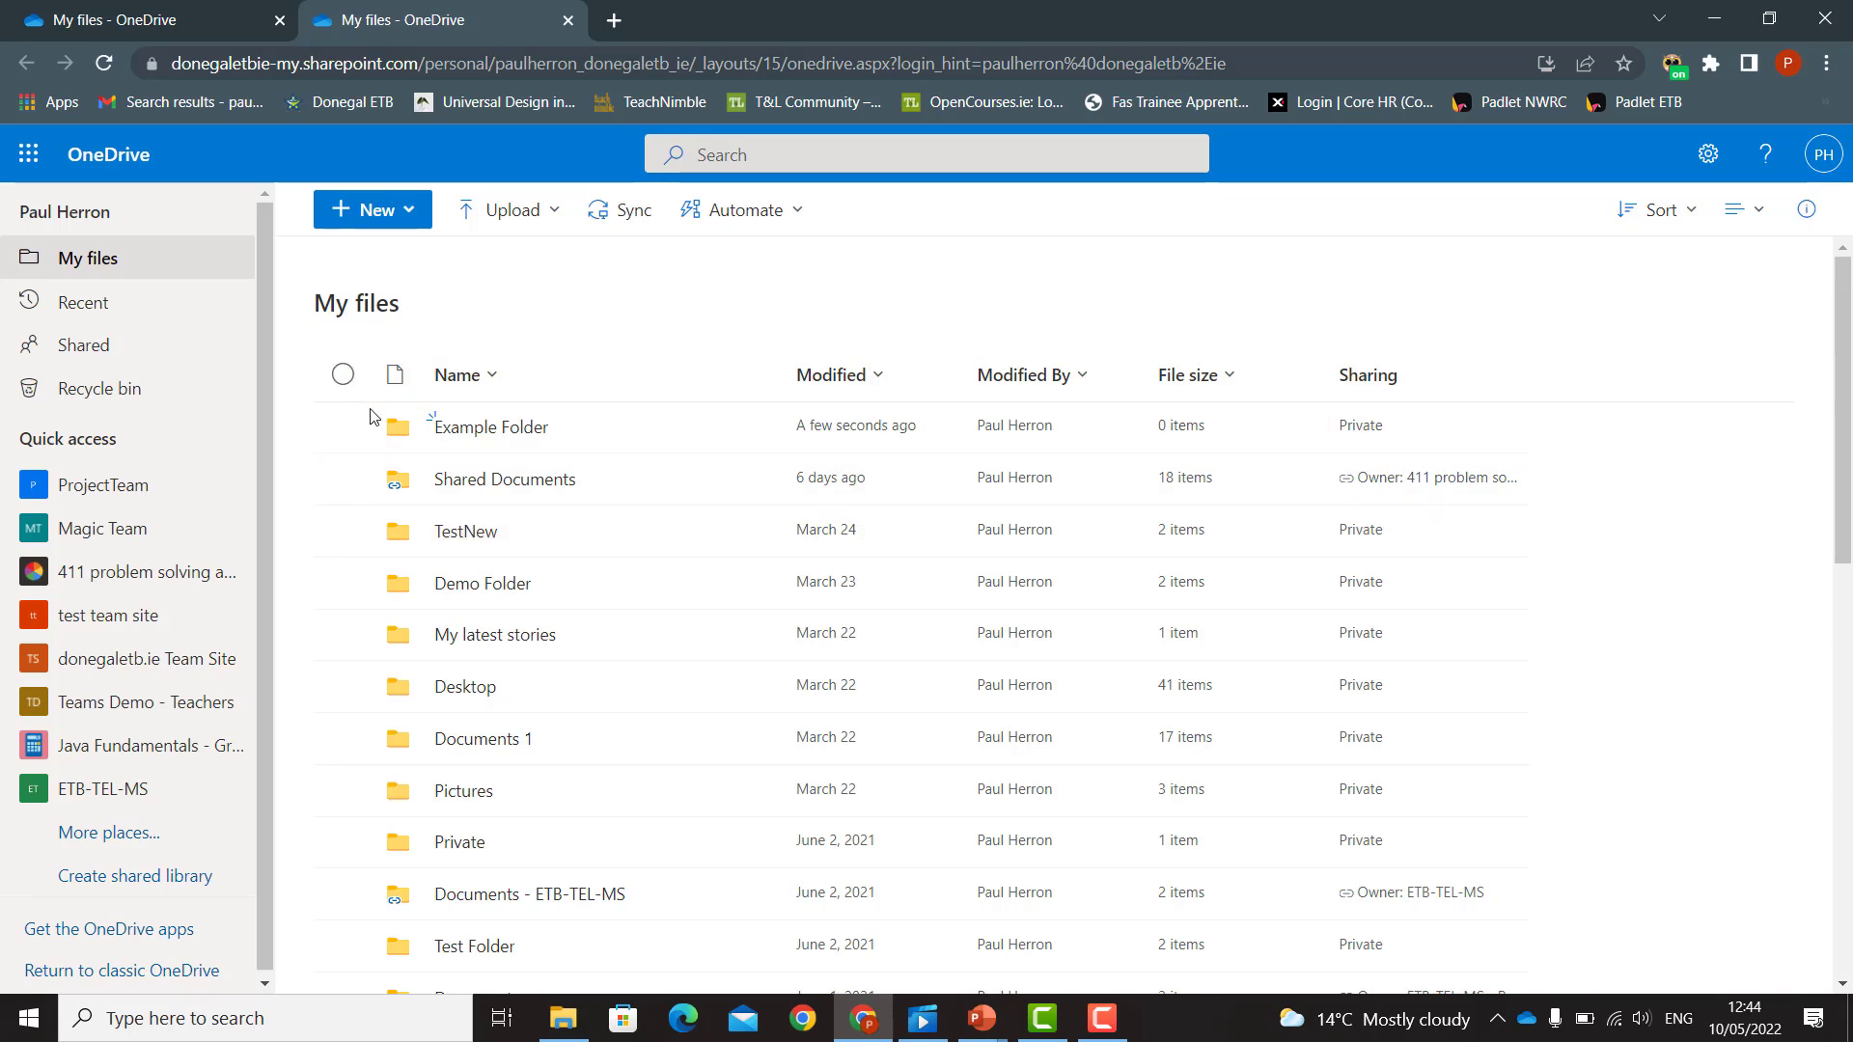
# - Create a Word document inside Example Folder and enter the text "Hello World"
pyautogui.click(465, 431)
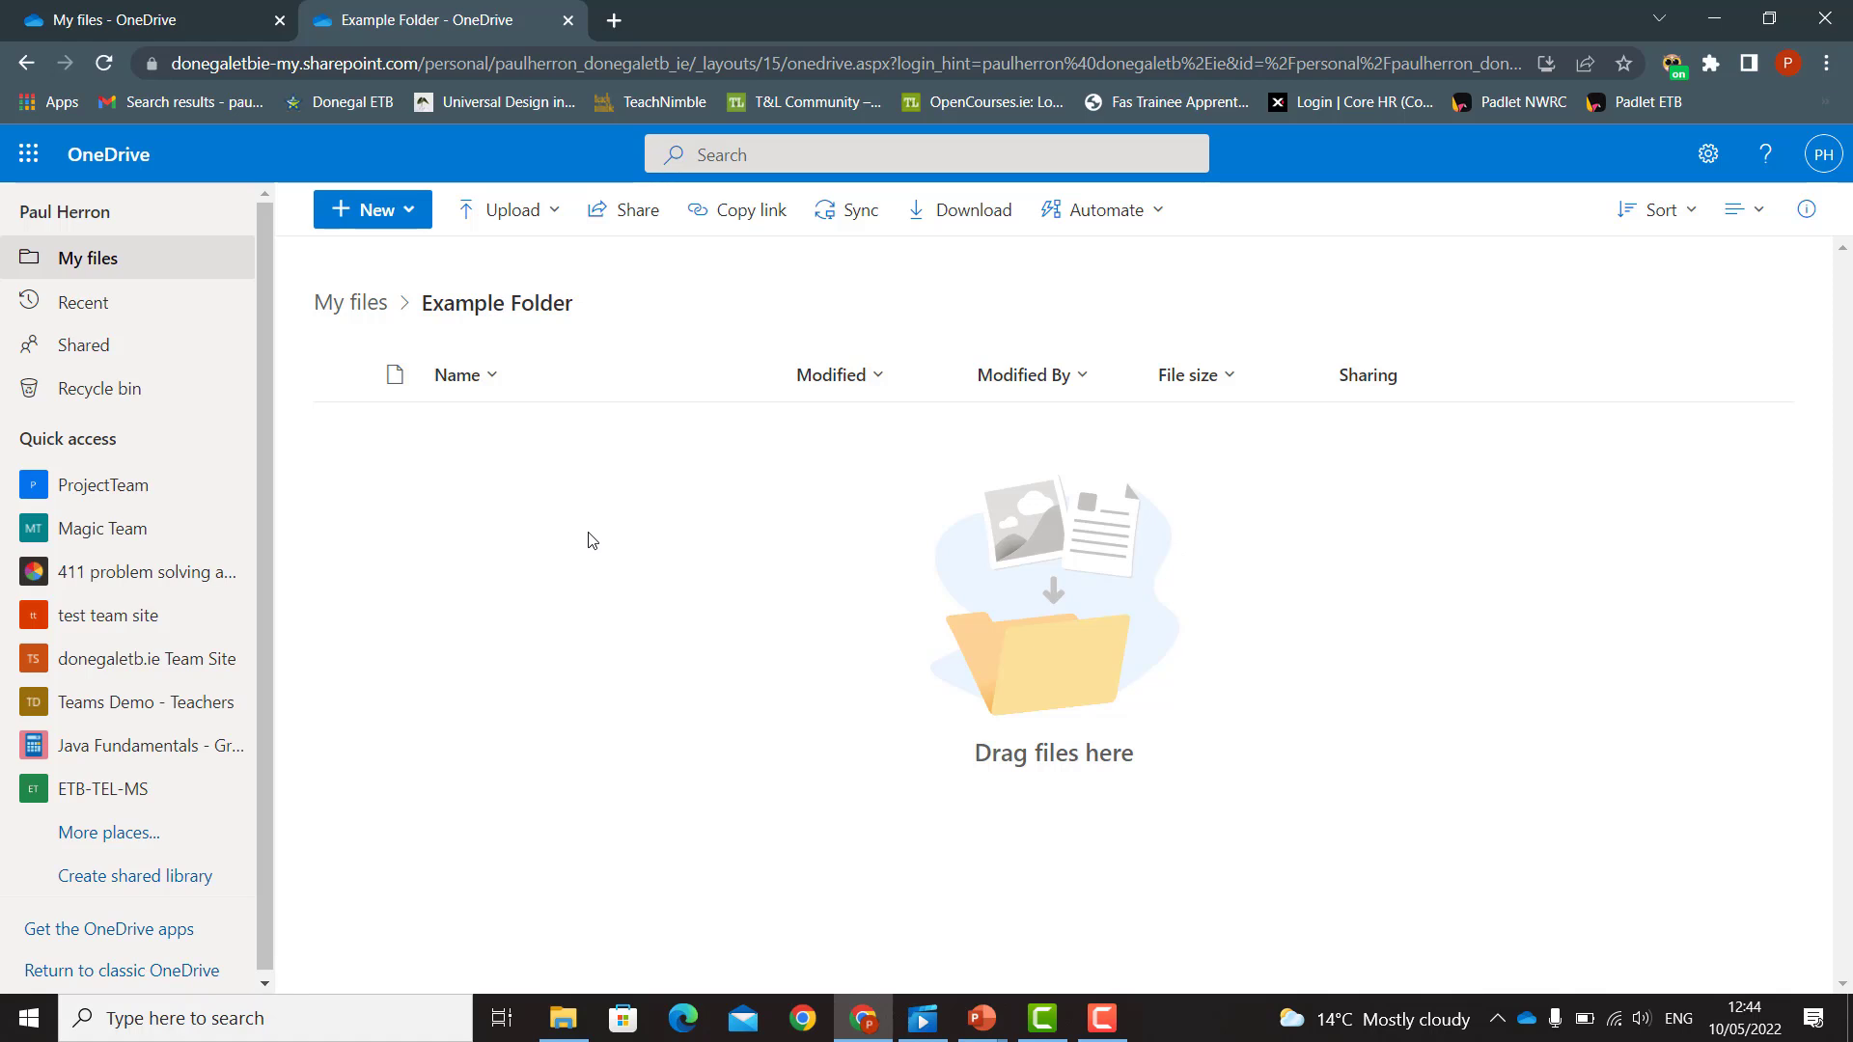
pyautogui.click(378, 211)
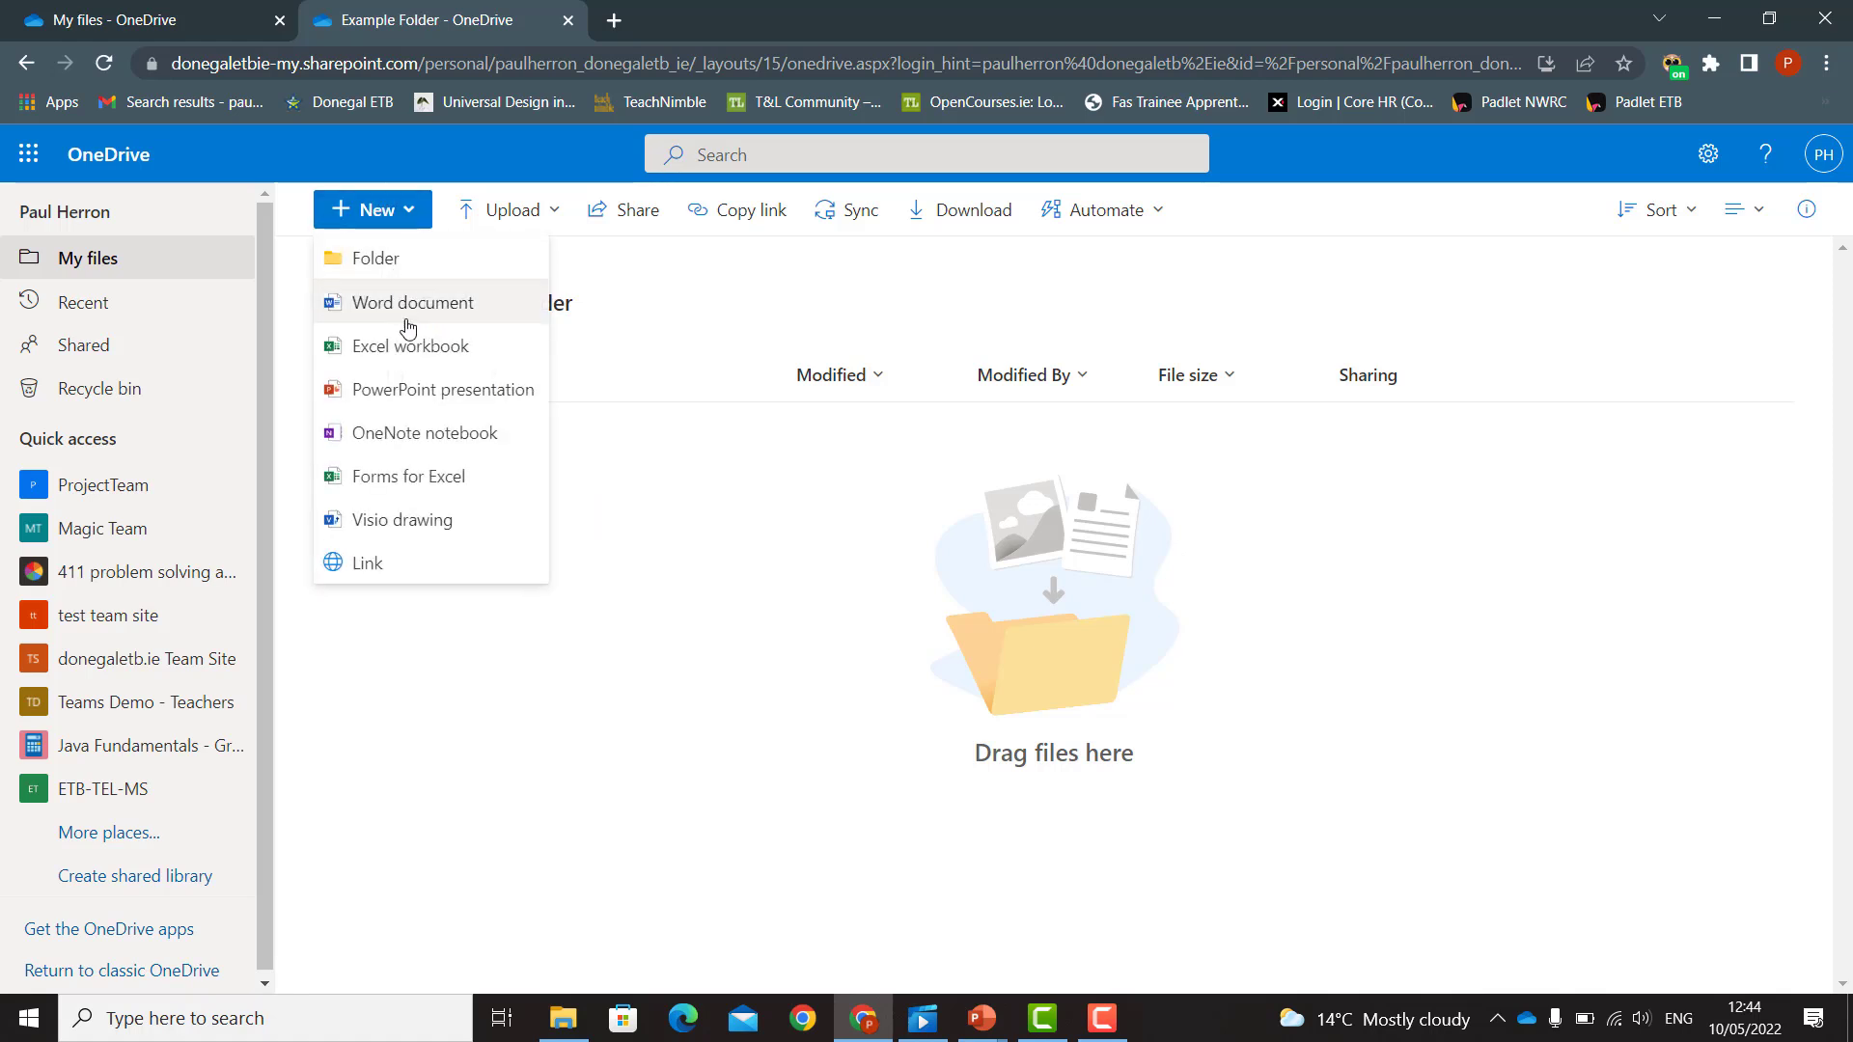
pyautogui.click(378, 303)
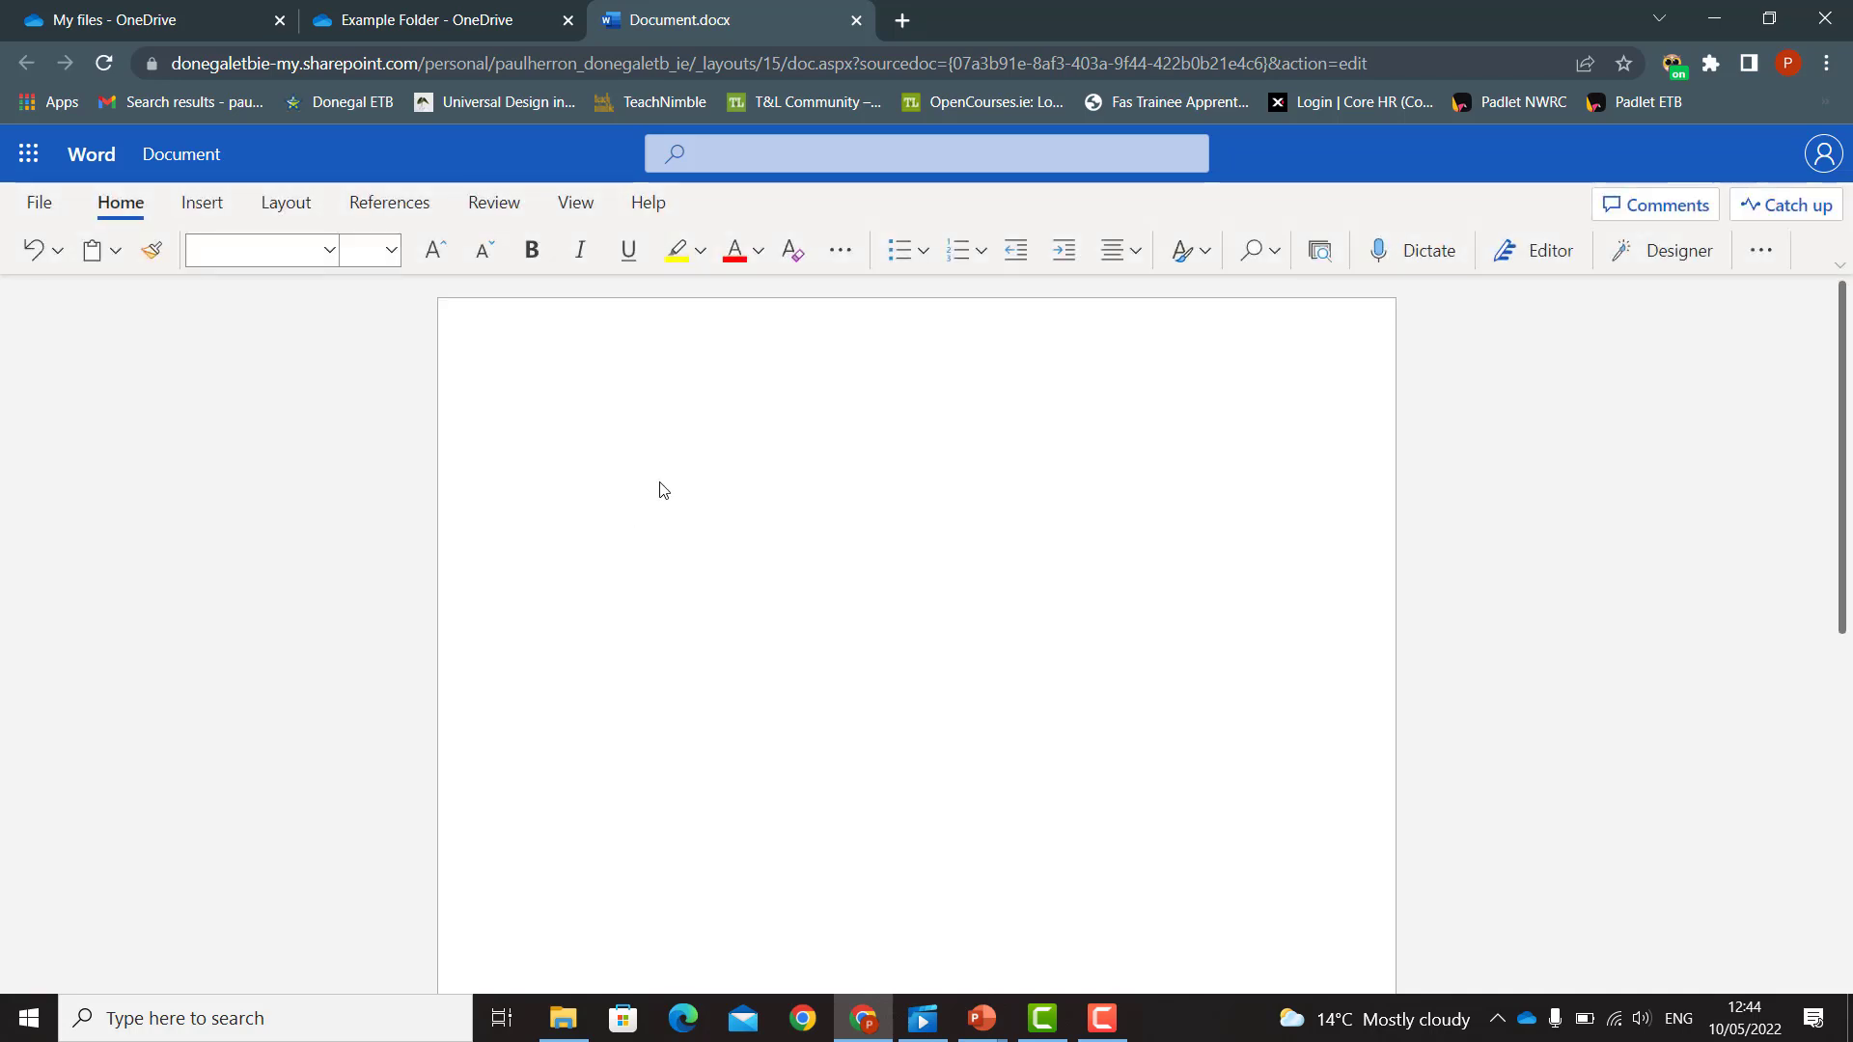
pyautogui.write('He')
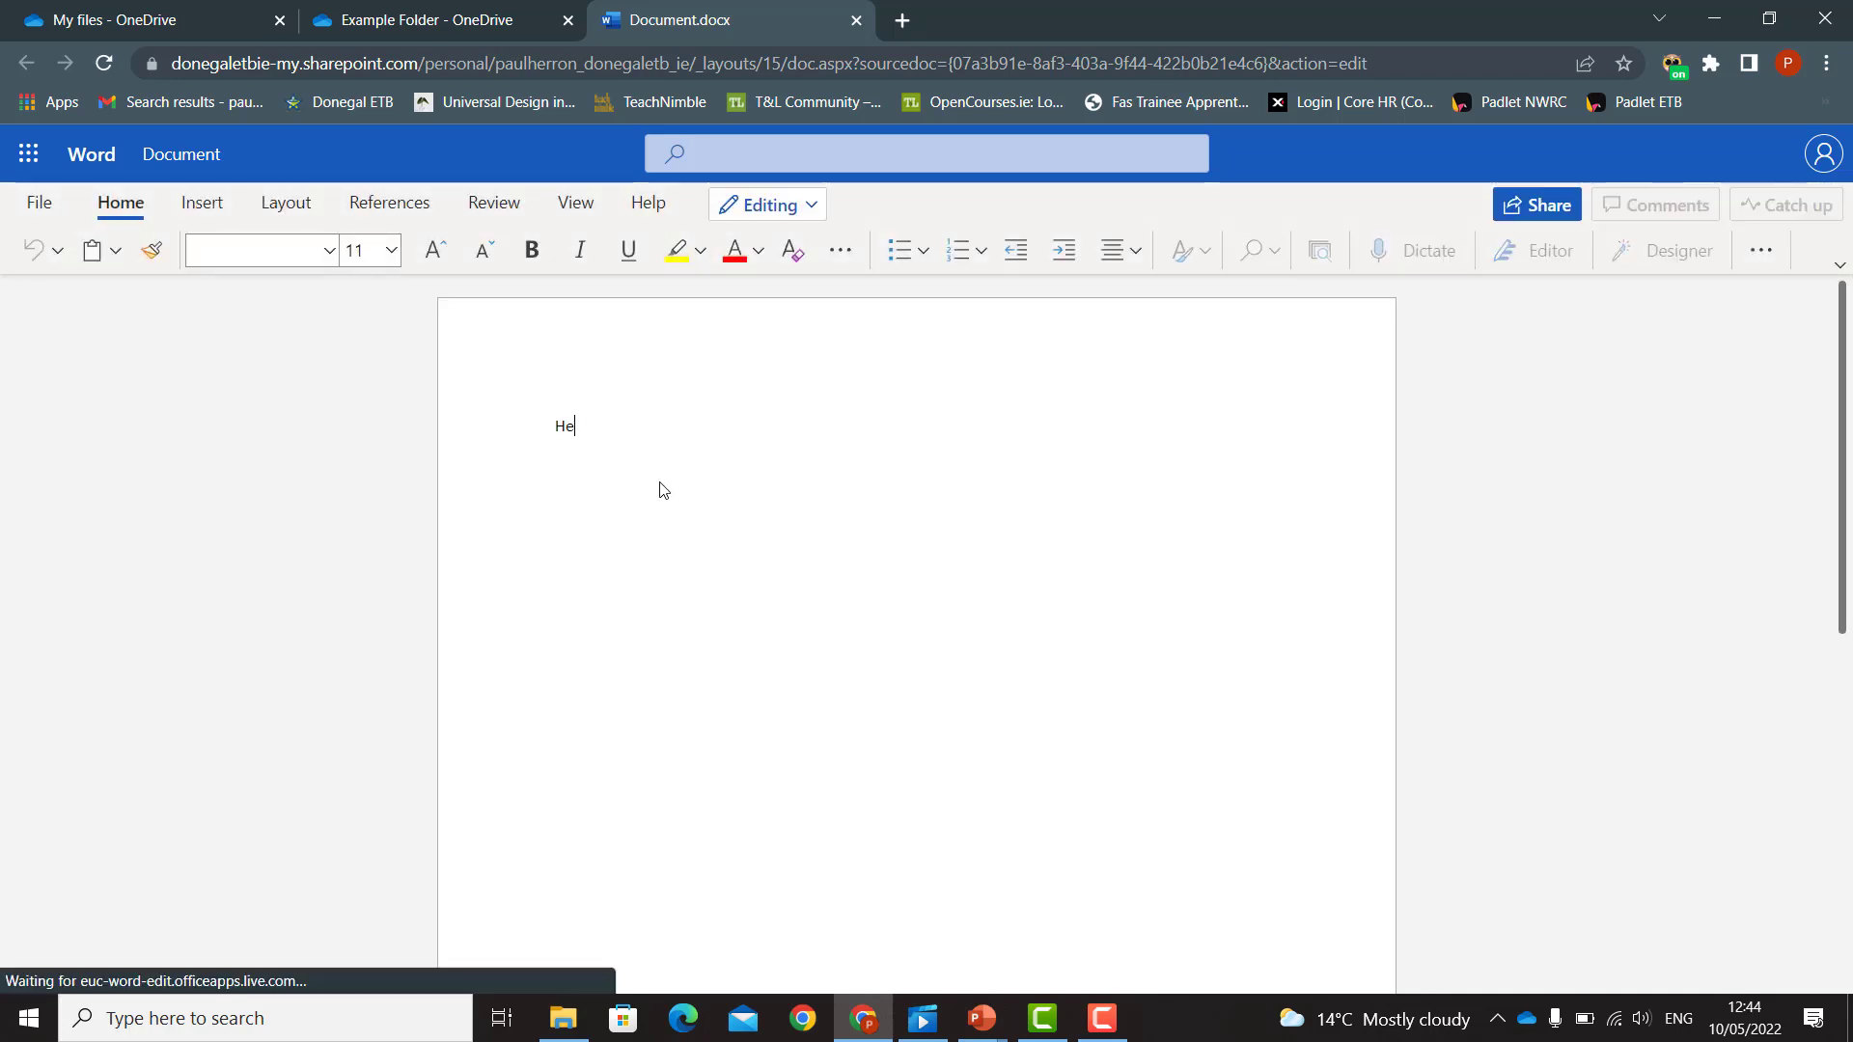
pyautogui.write('llo Th')
pyautogui.press('BackSpace')
pyautogui.press('BackSpace')
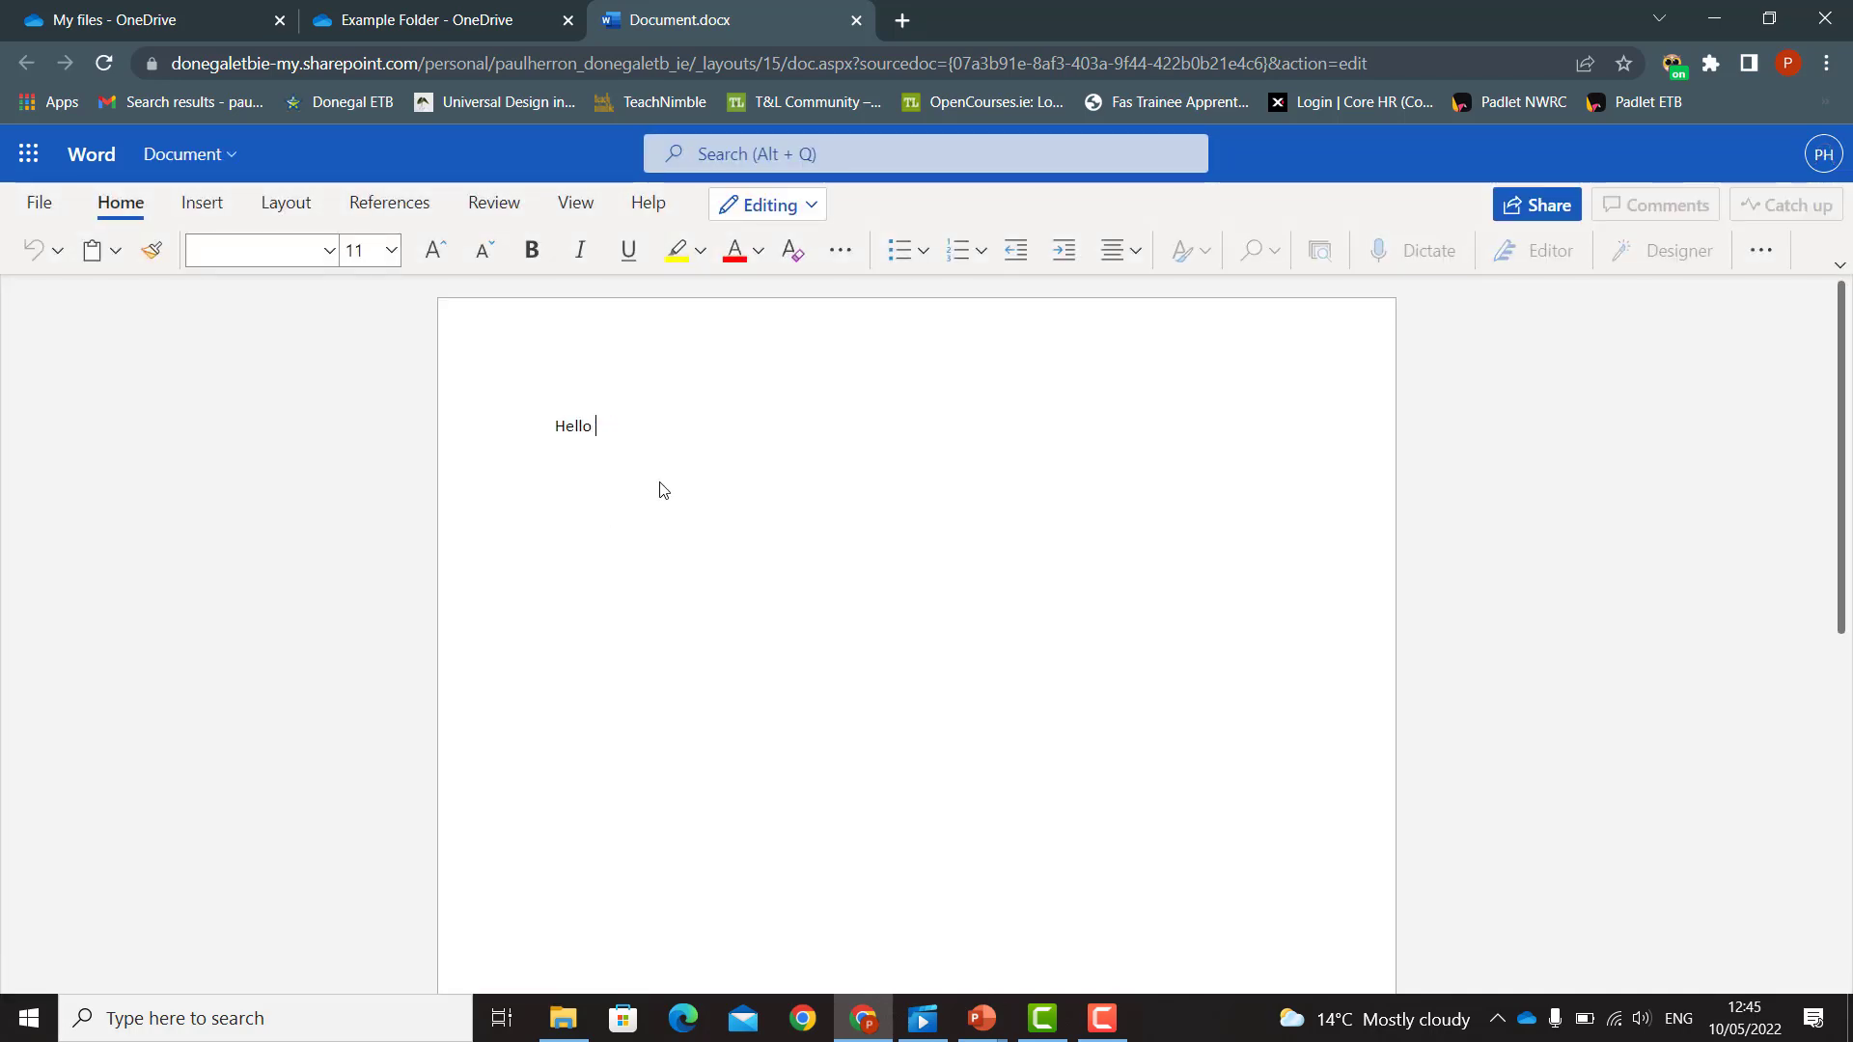
pyautogui.write('World')
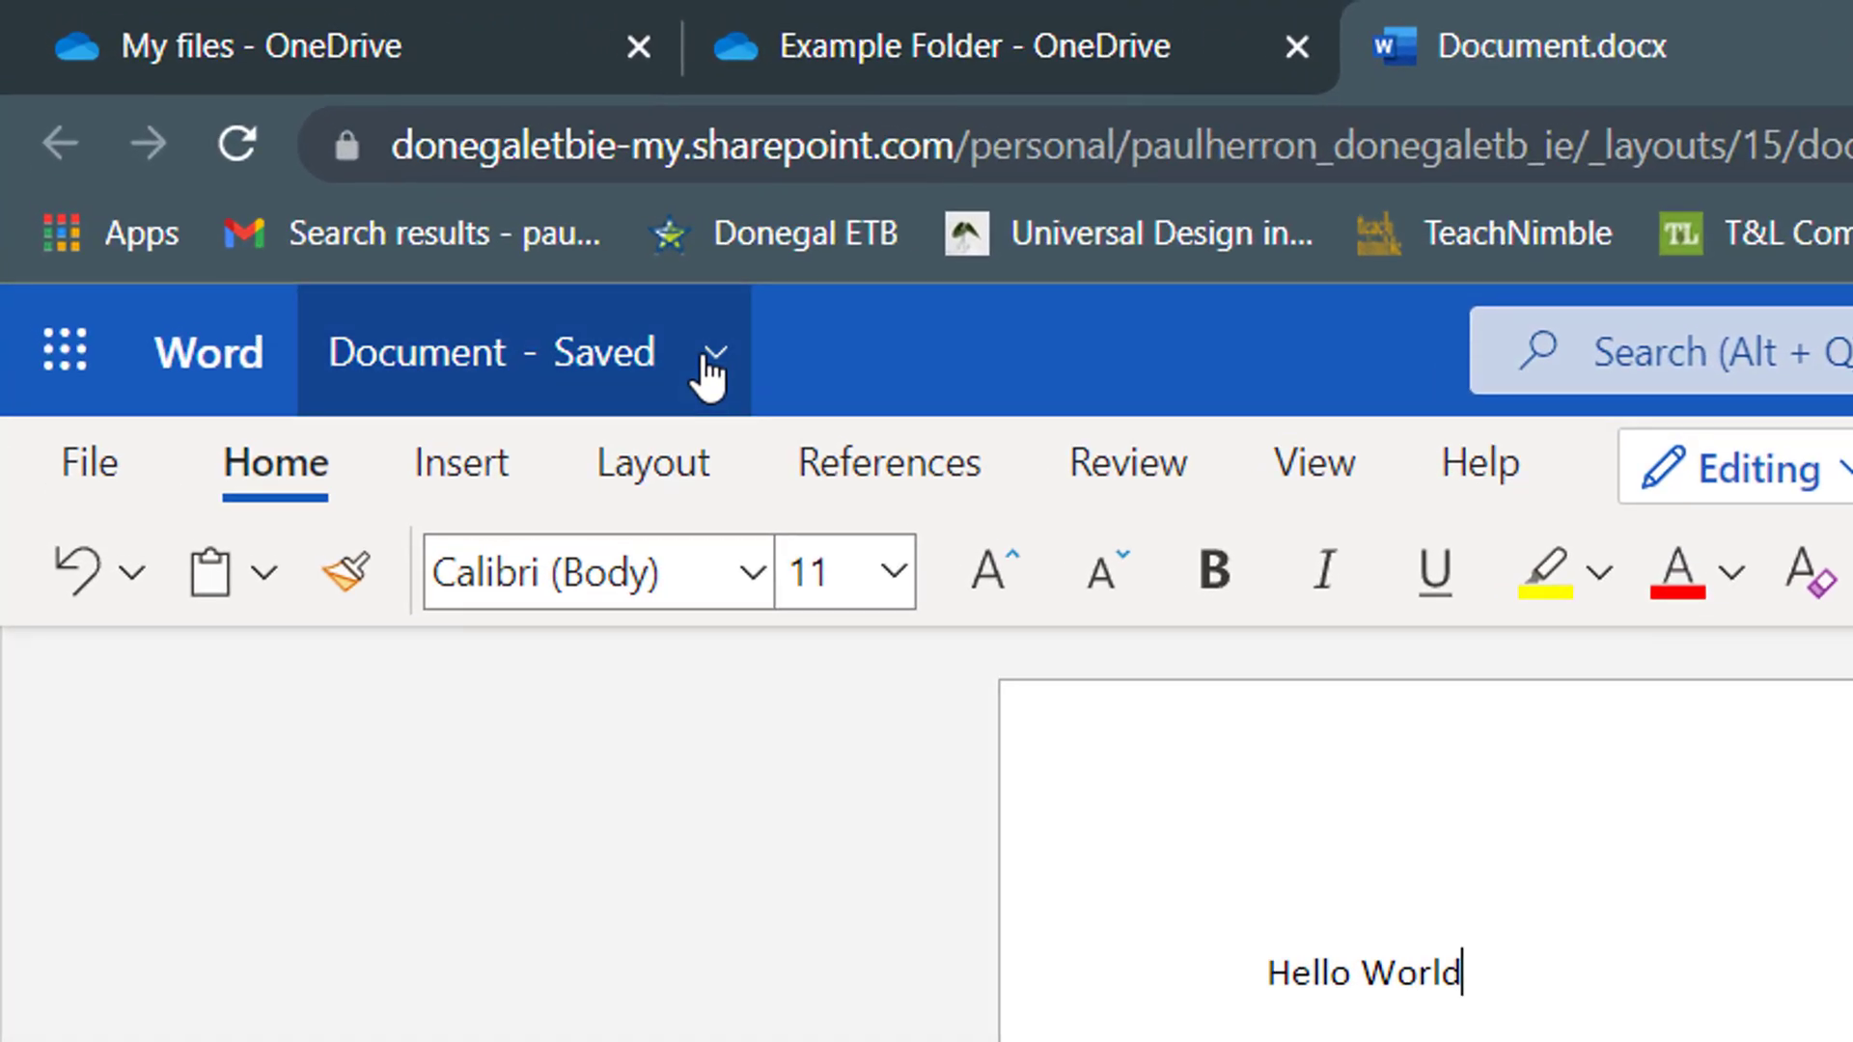
# - Rename the document as HelloWorld and view the available move destinations without moving the file
pyautogui.click(710, 355)
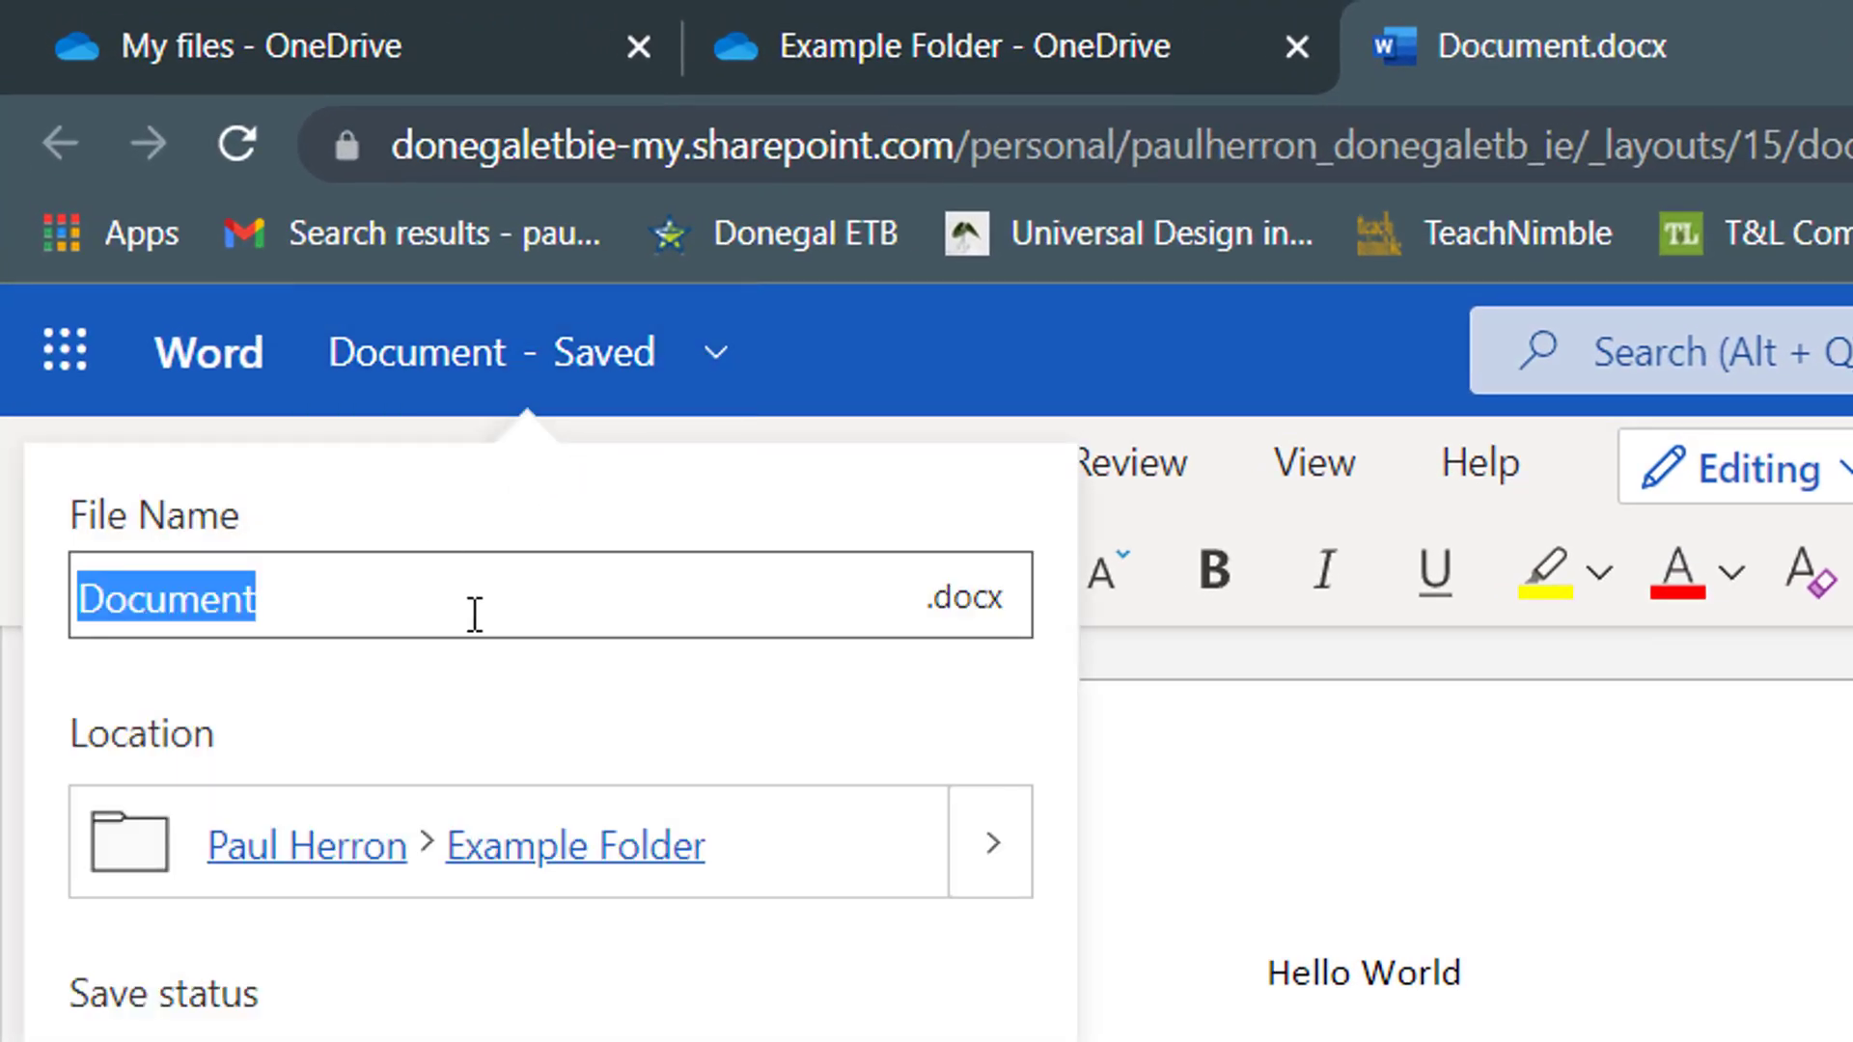
pyautogui.write('HelloWorld')
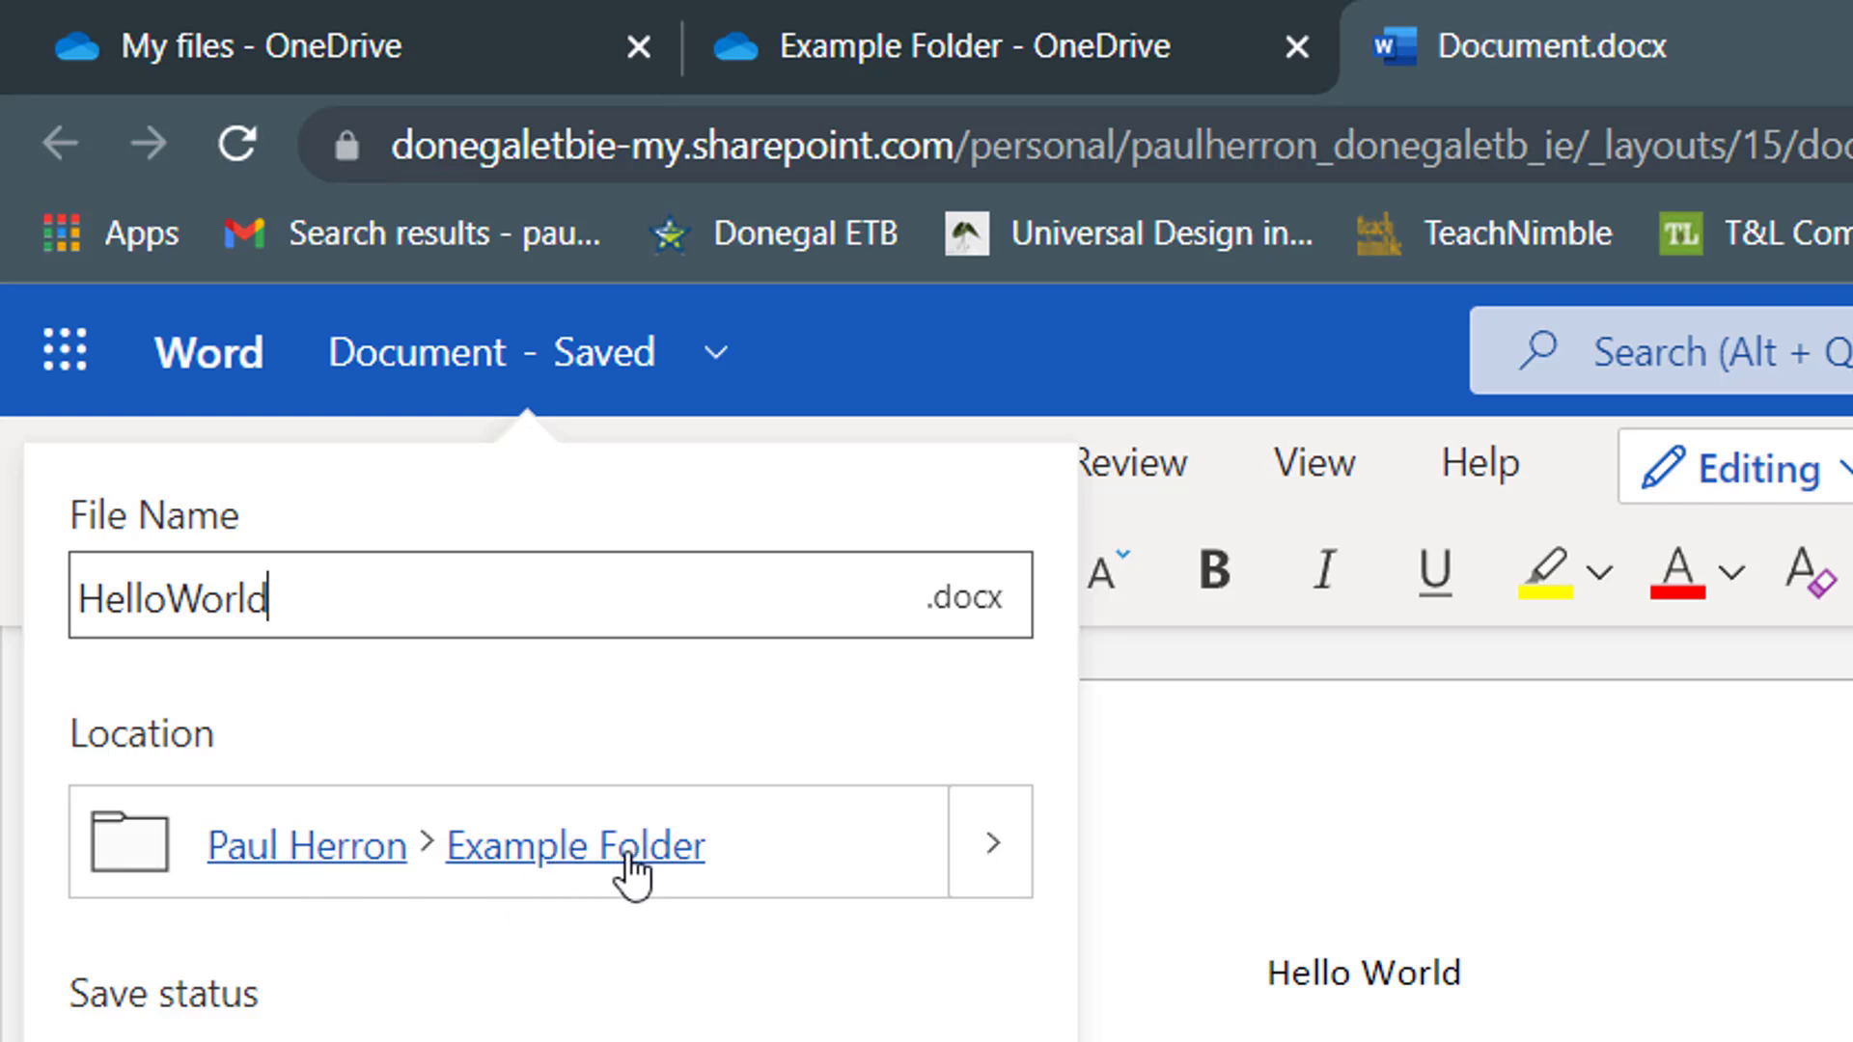
pyautogui.press('Return')
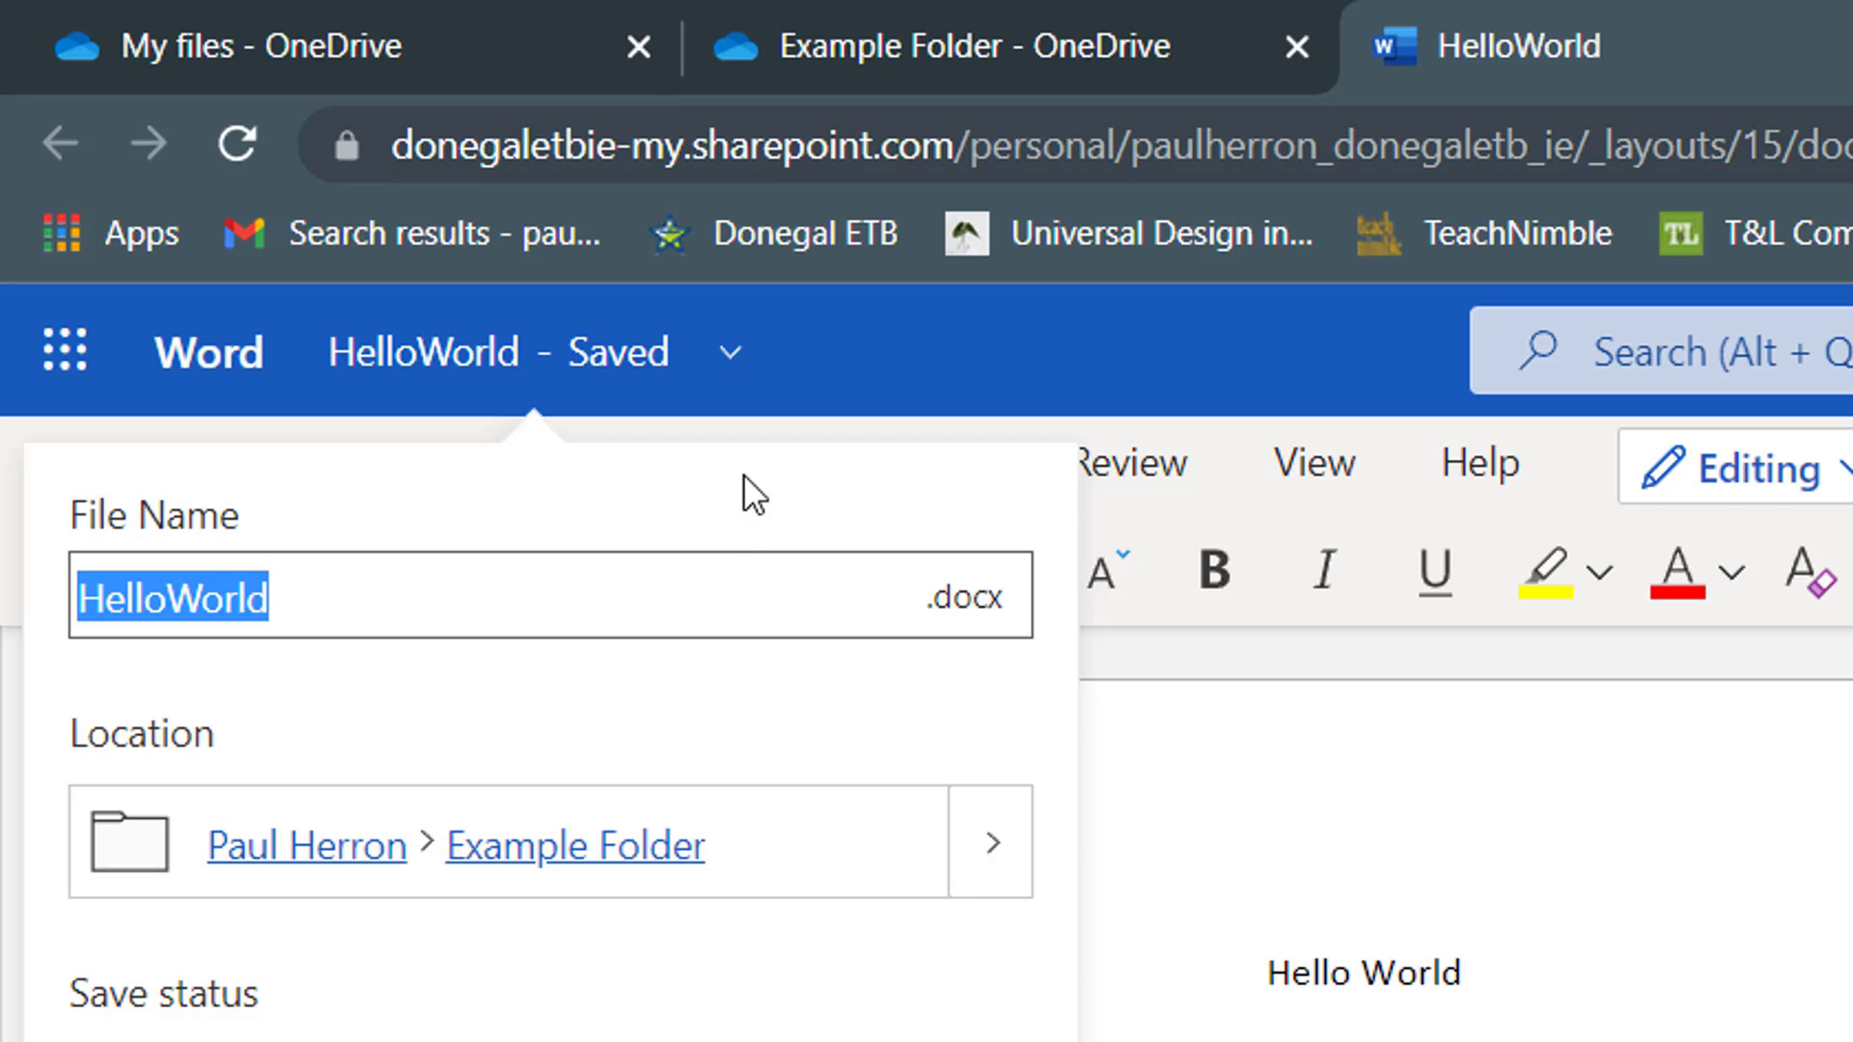
pyautogui.click(992, 867)
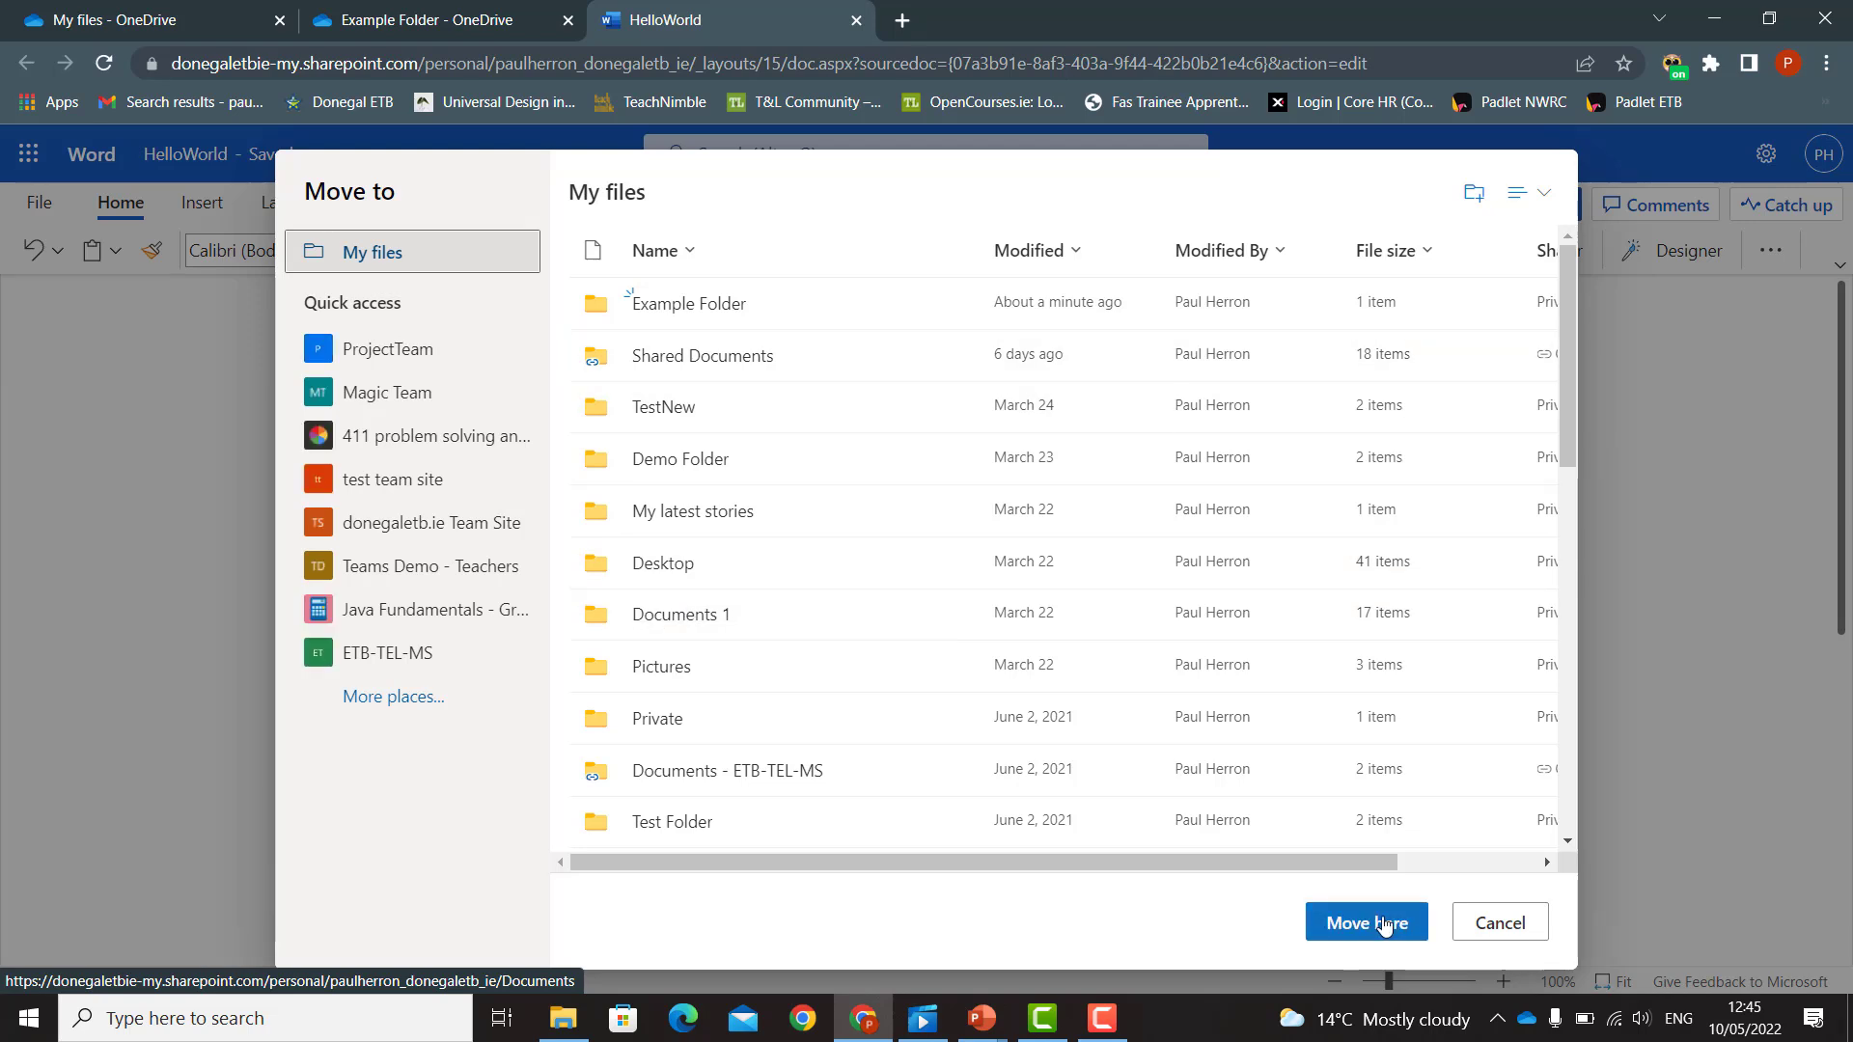
pyautogui.click(1518, 924)
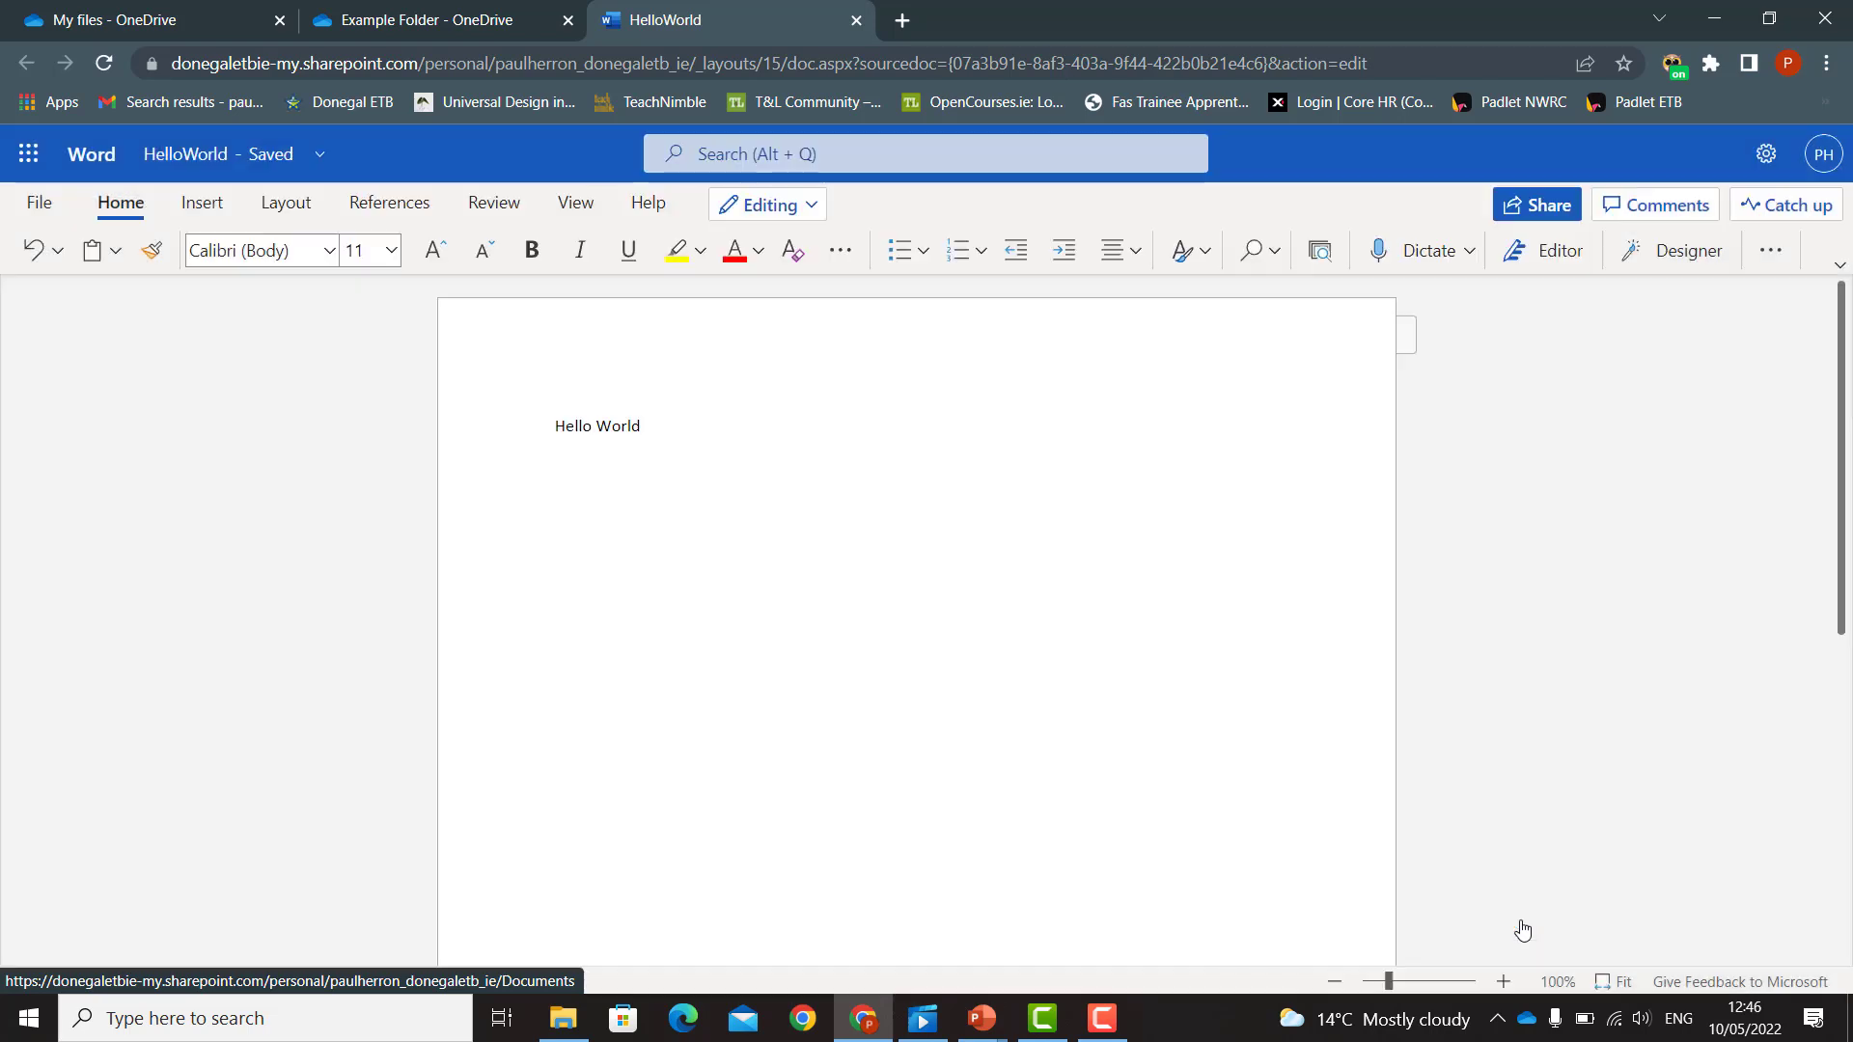
# - Close the Word document and return to My files after refreshing the Example Folder listing
pyautogui.click(855, 20)
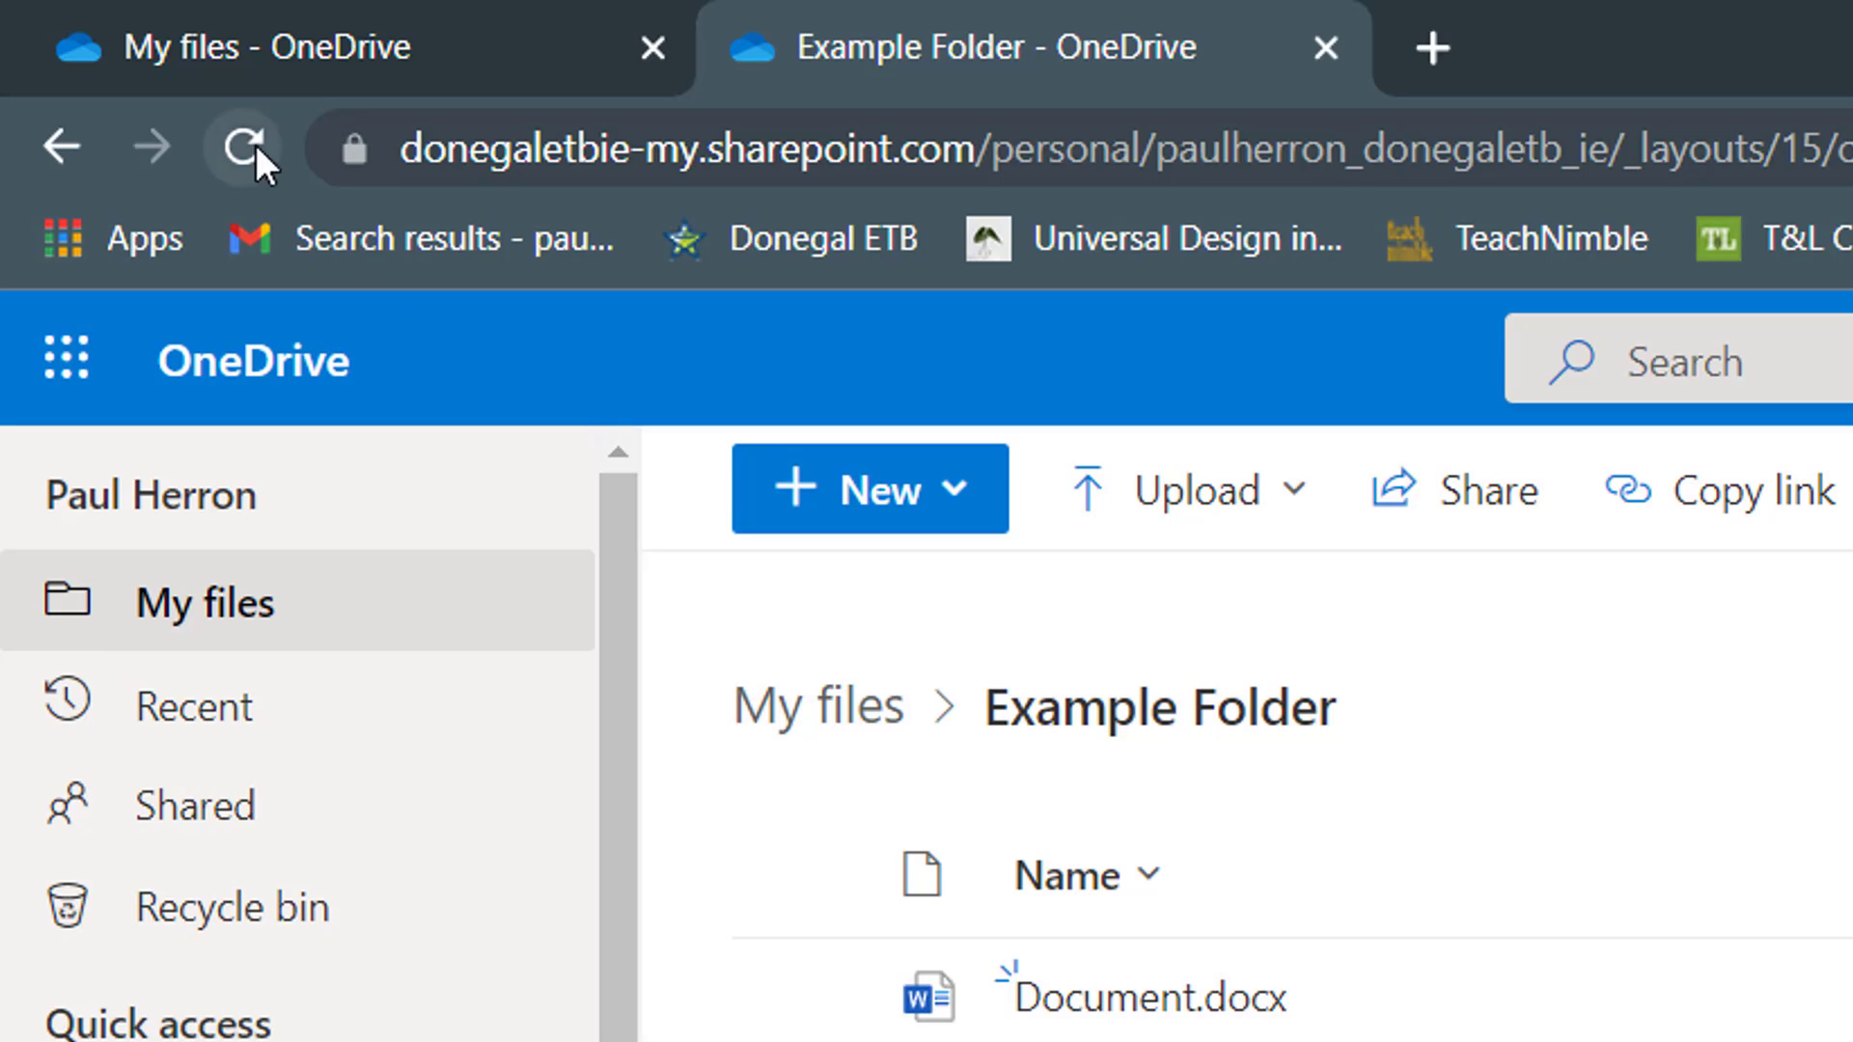
pyautogui.click(253, 147)
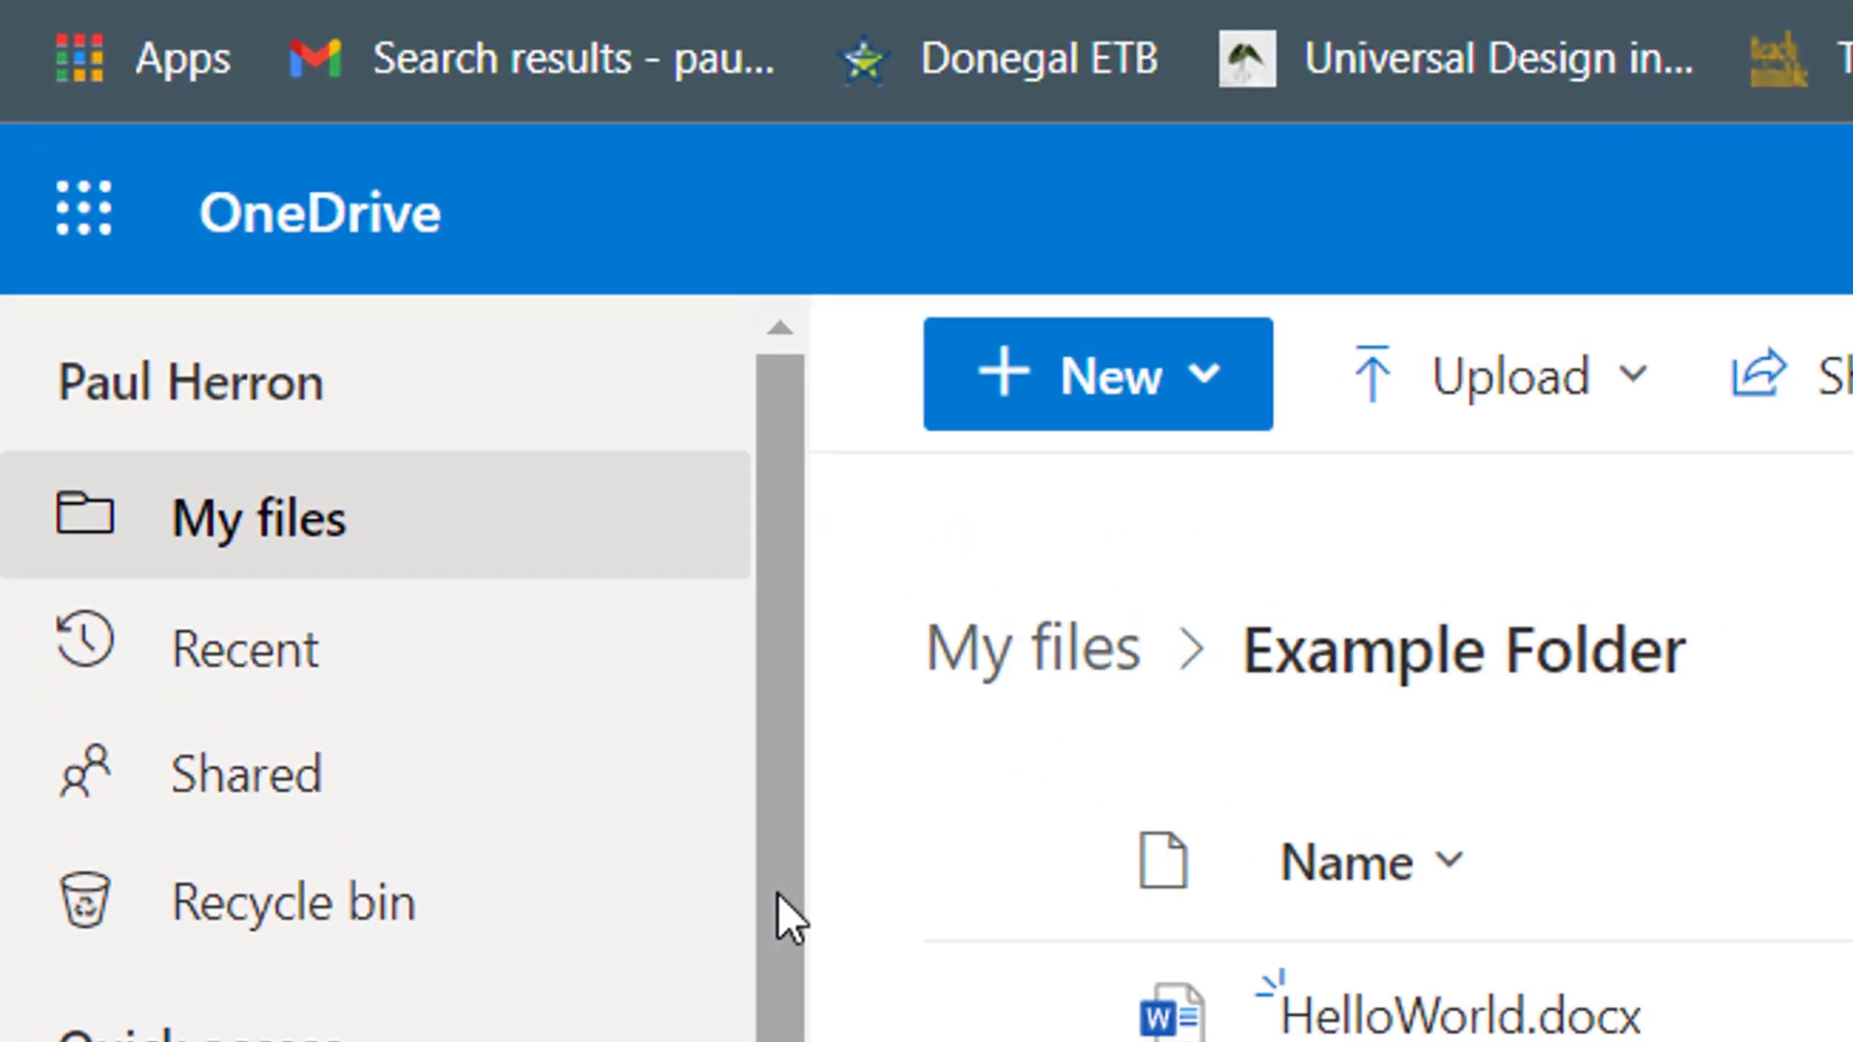
pyautogui.click(307, 521)
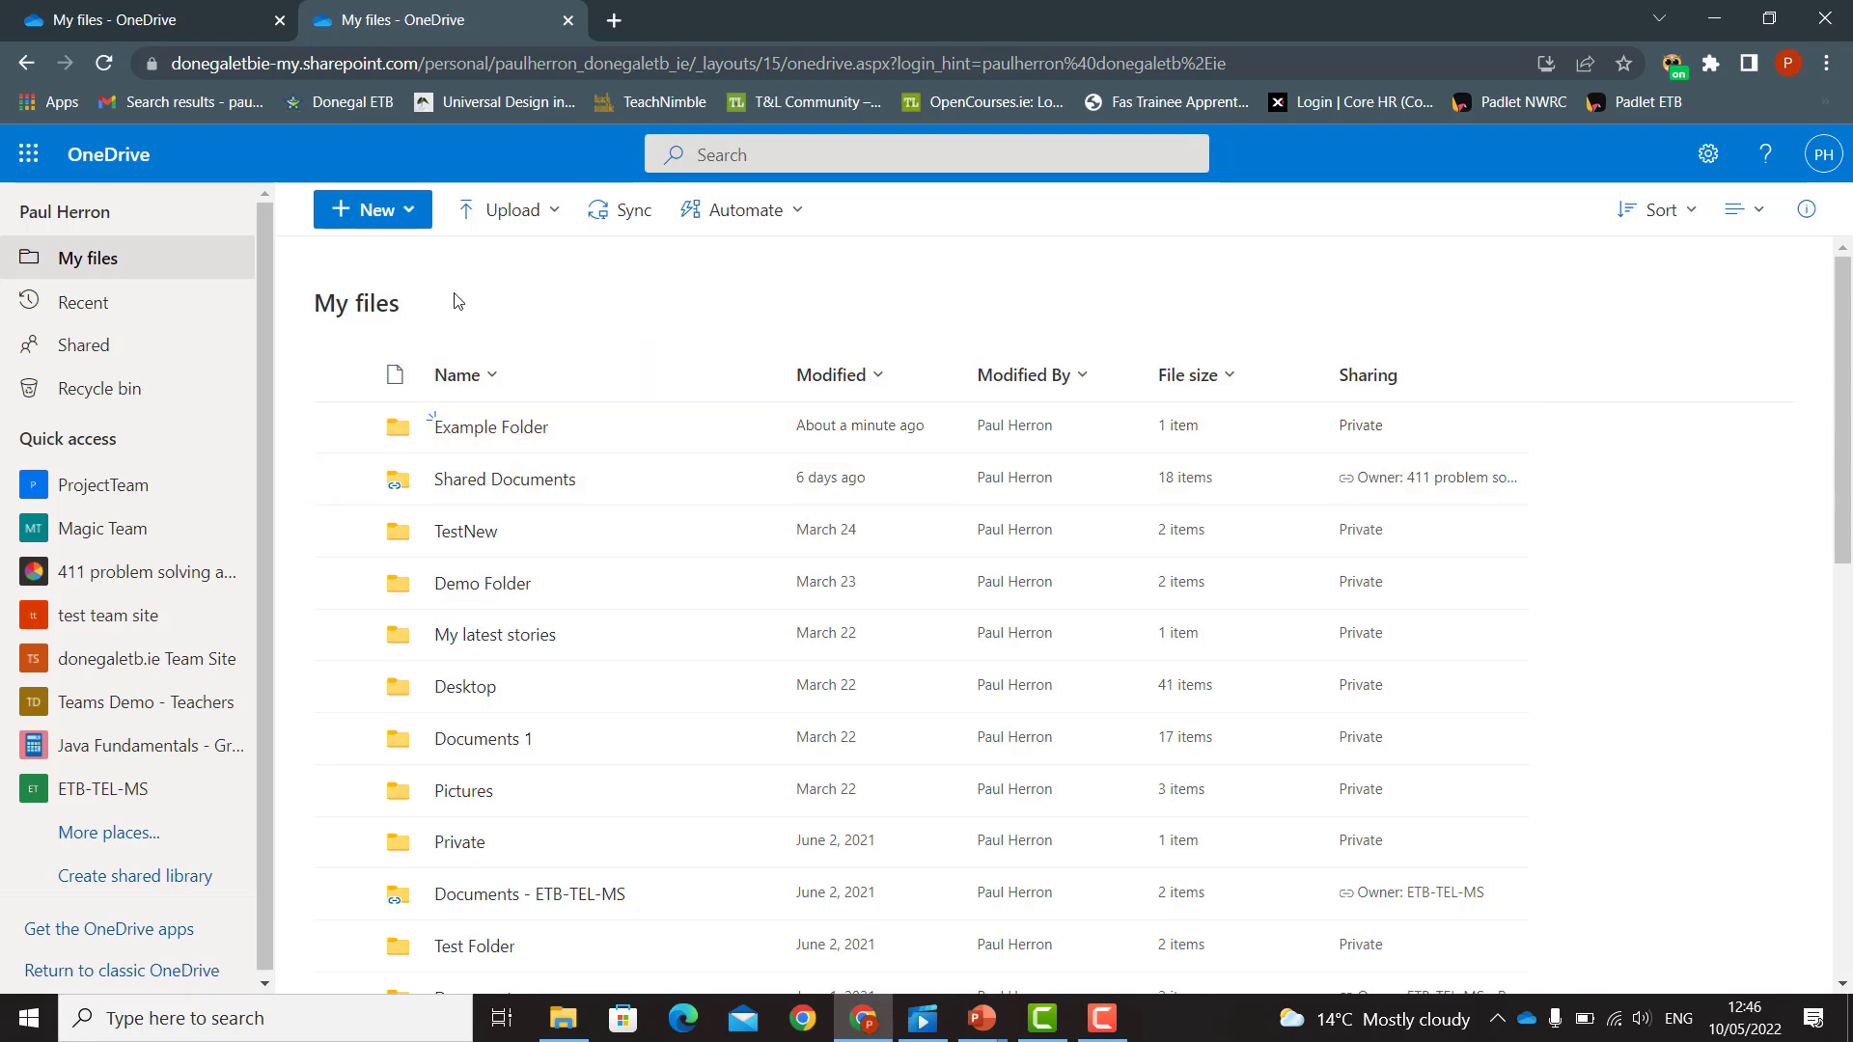
# - Create a second folder named "Example Folder 2" in My files
pyautogui.click(372, 214)
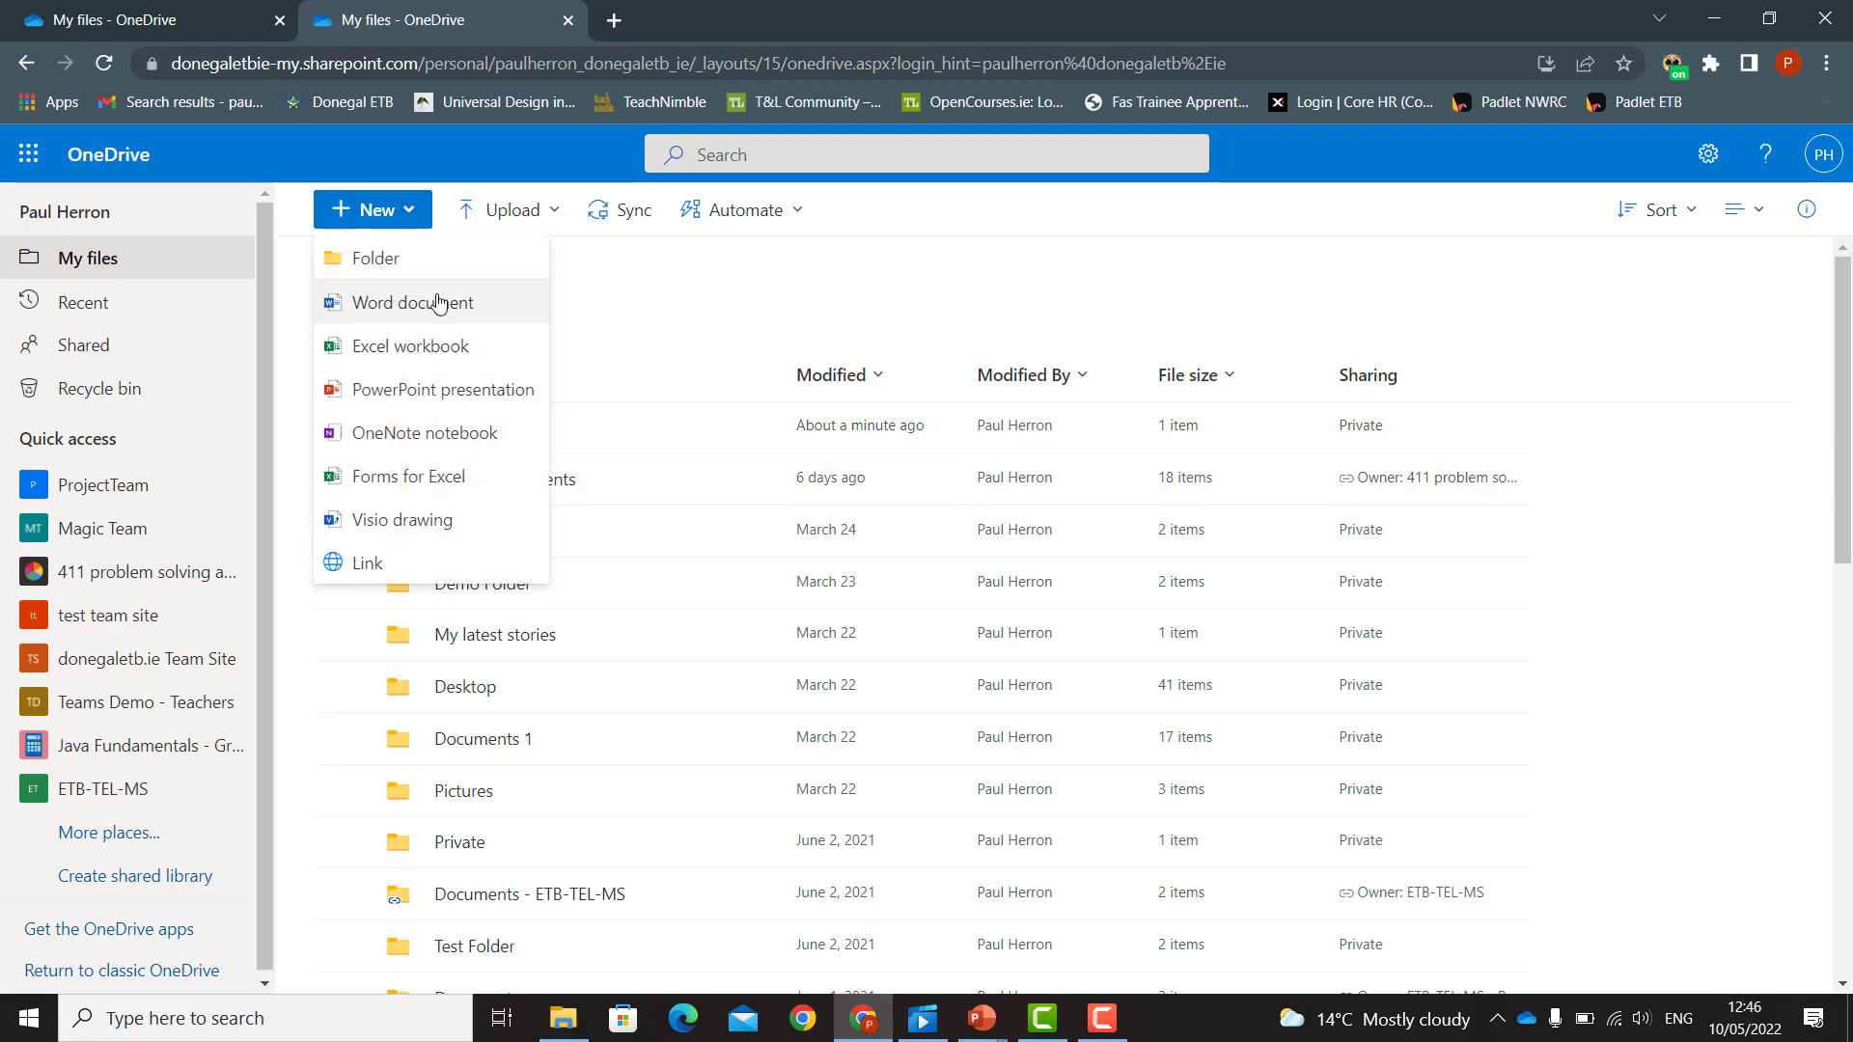
pyautogui.click(432, 258)
pyautogui.write('Example Folder 2')
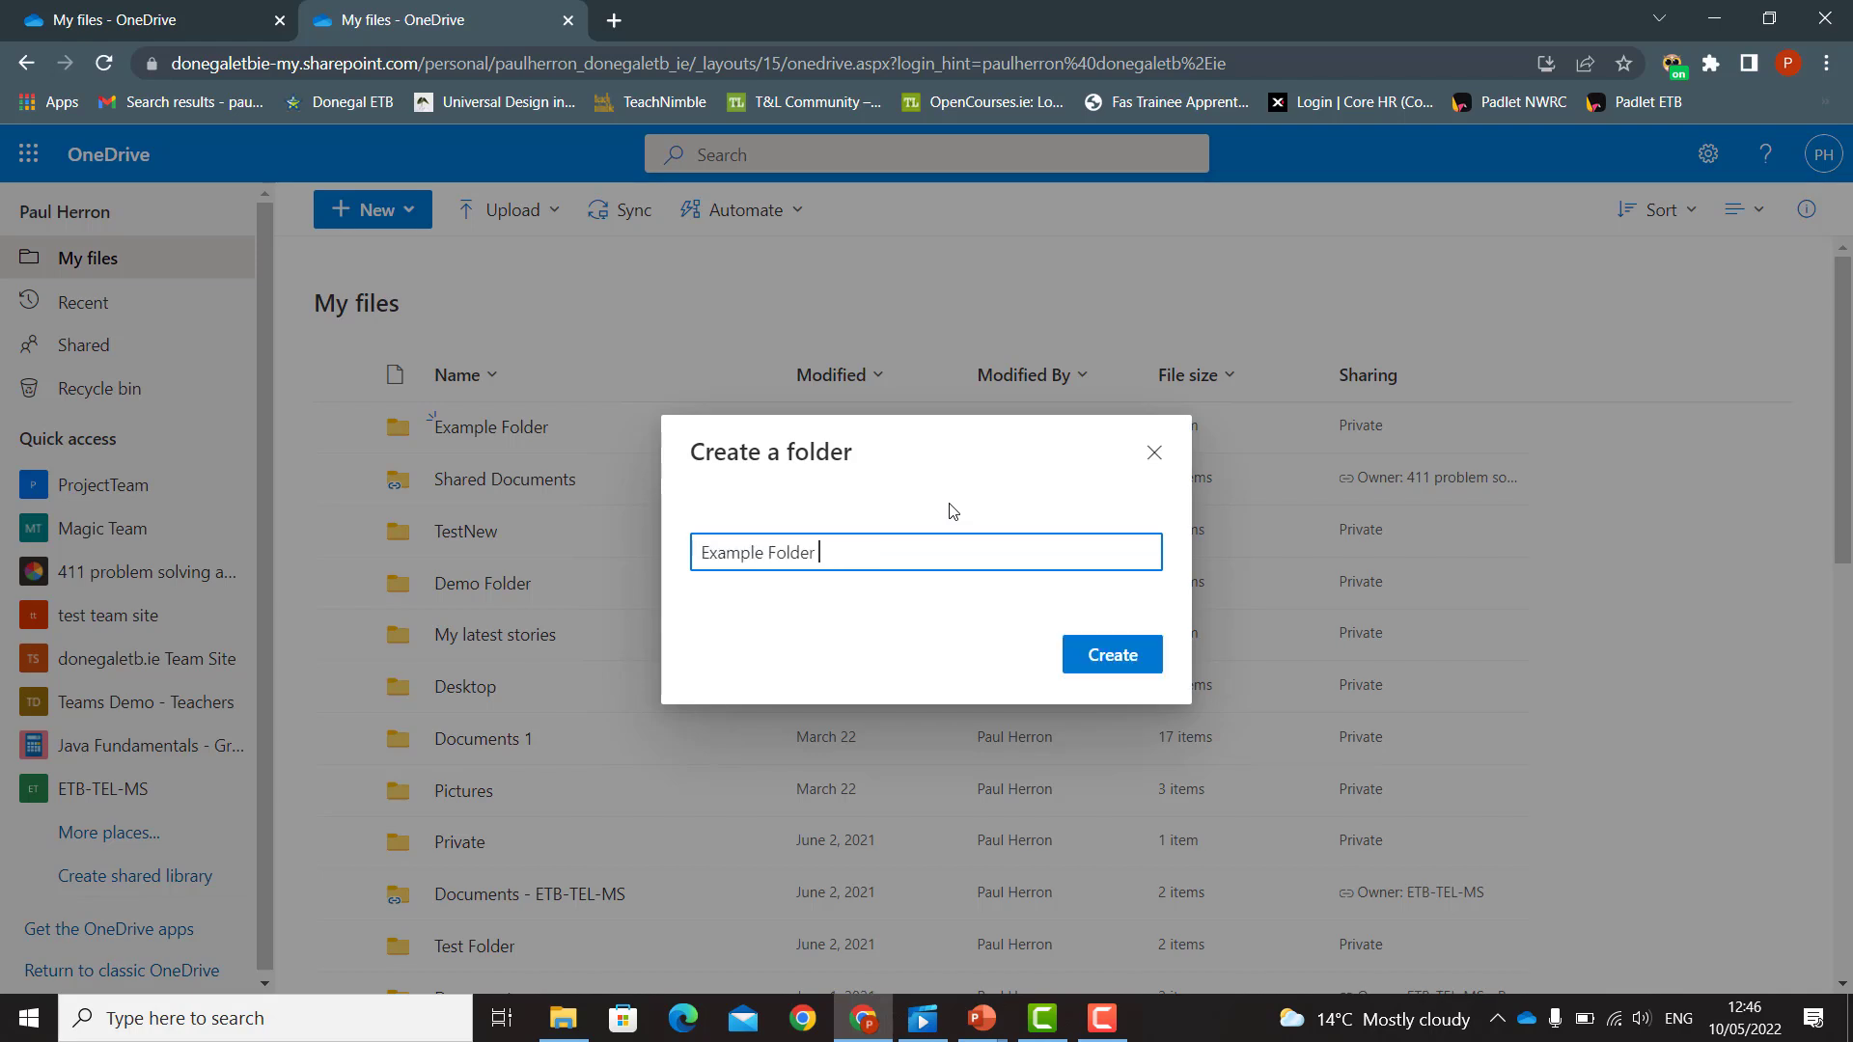
pyautogui.press('Return')
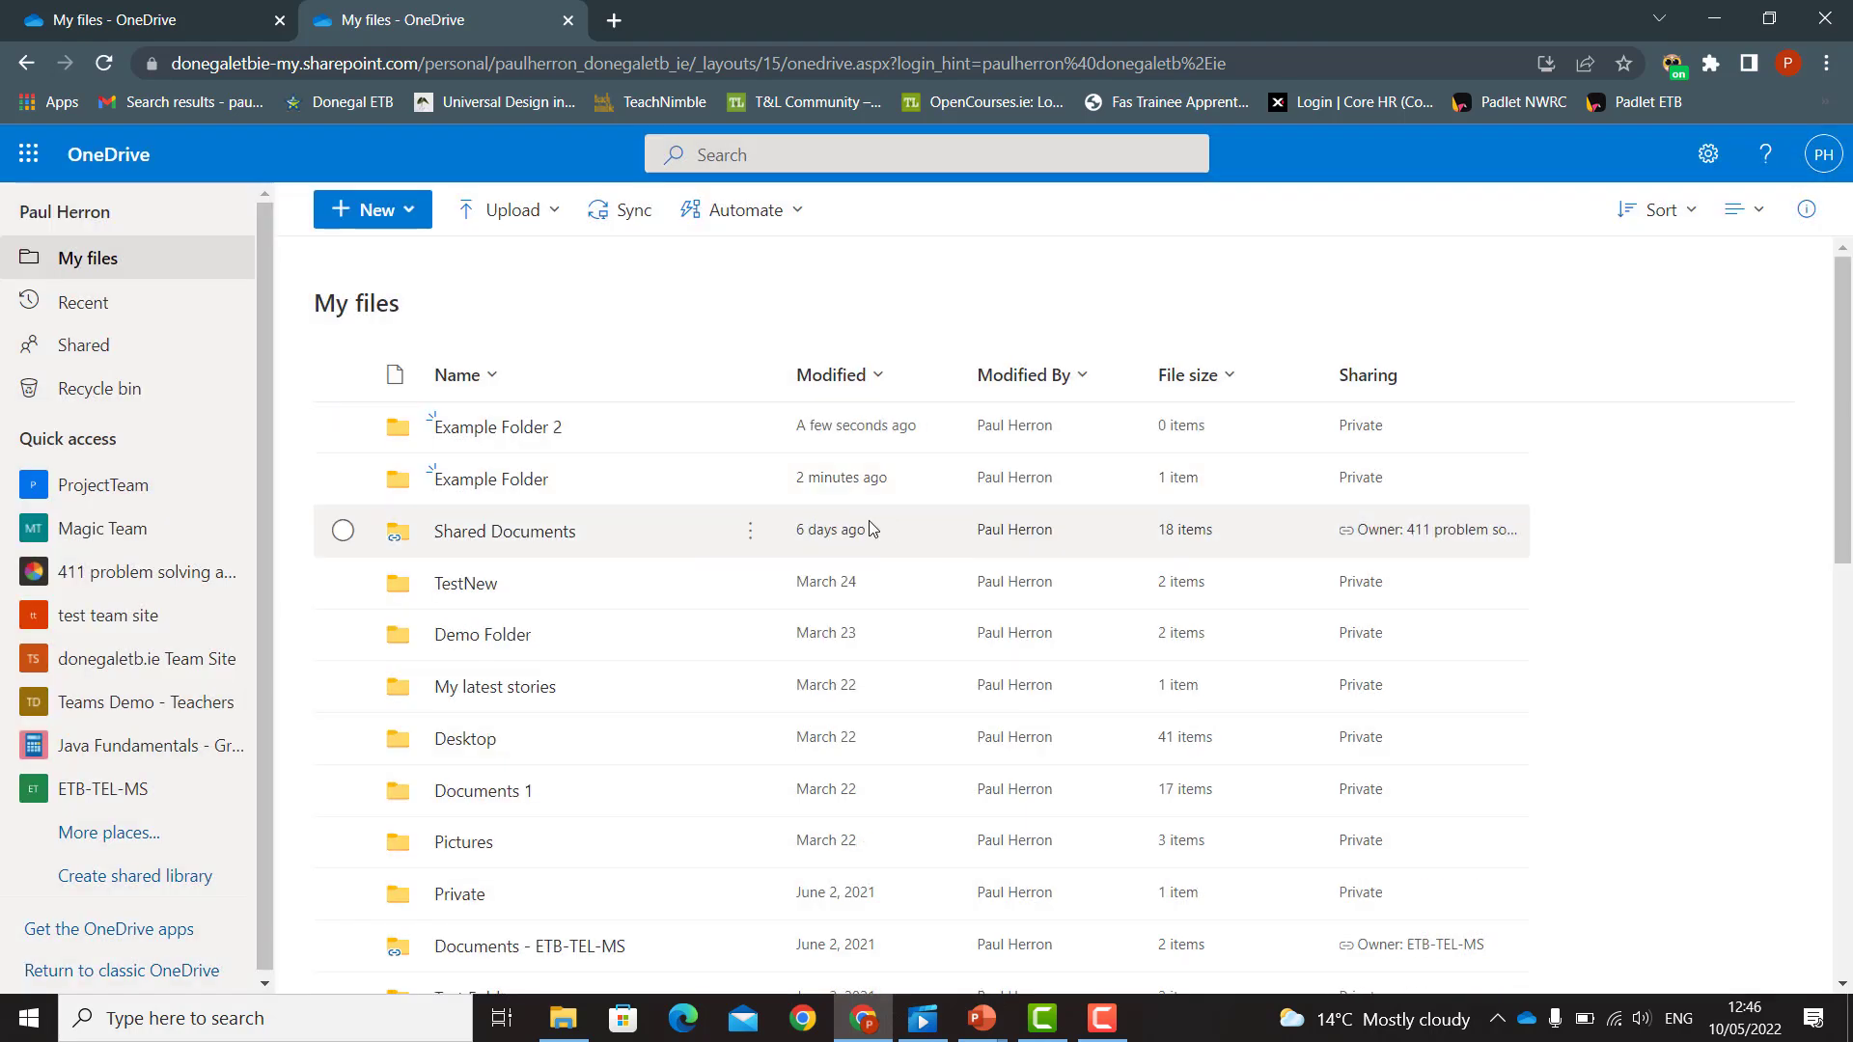
# - Copy HelloWorld.docx from Example Folder into Example Folder 2 and return to My files
pyautogui.click(487, 482)
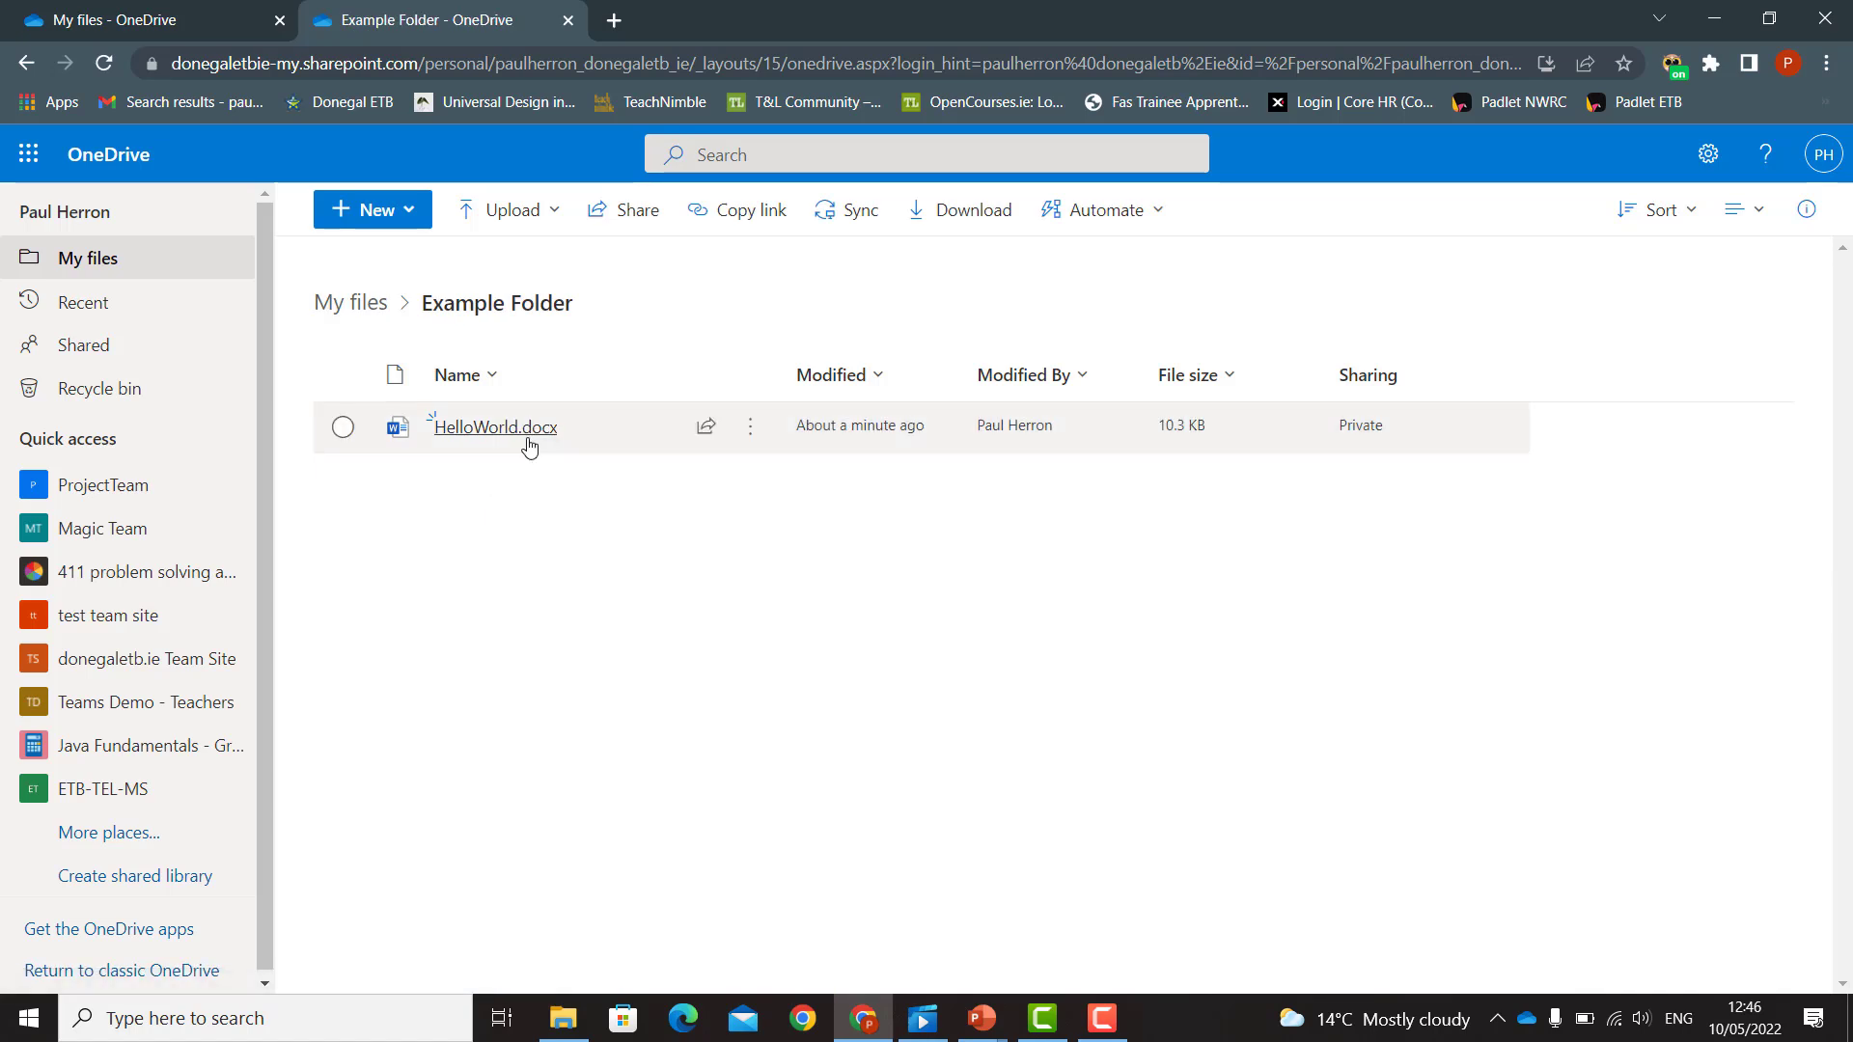
pyautogui.moveTo(527, 440)
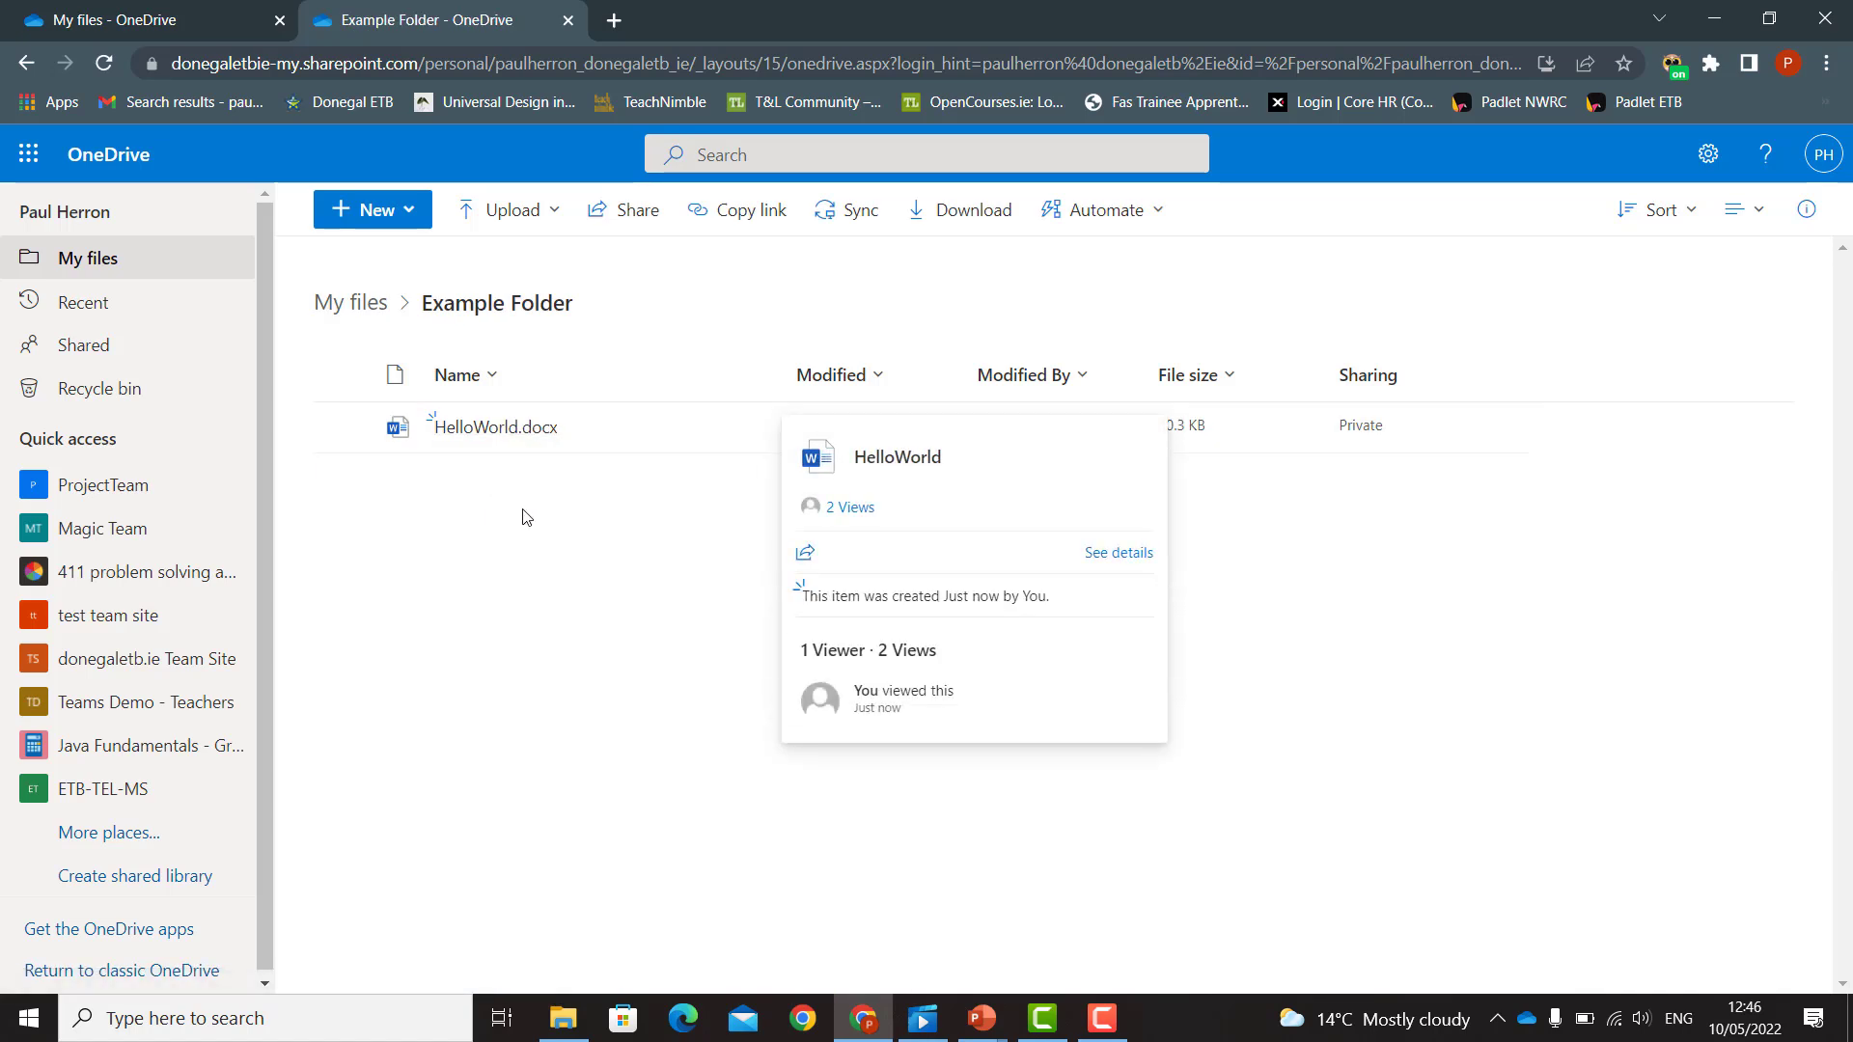
pyautogui.click(541, 447)
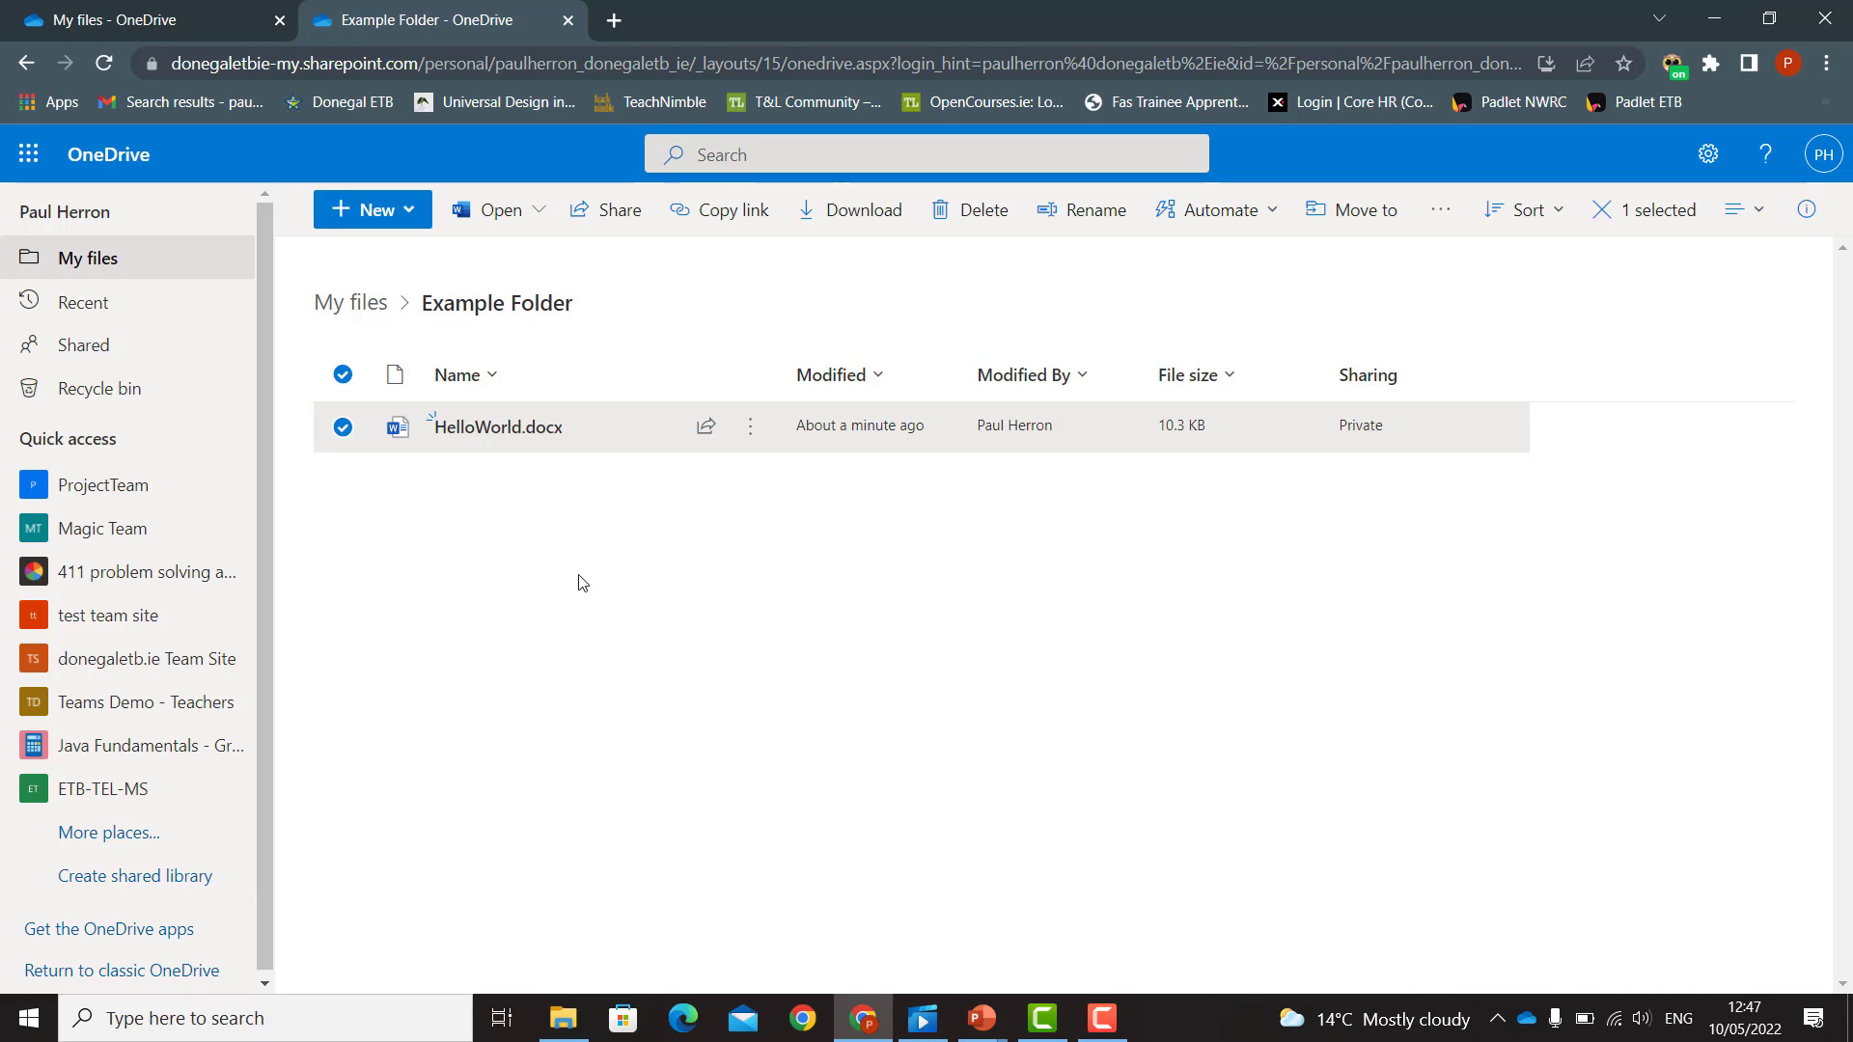
pyautogui.click(754, 430)
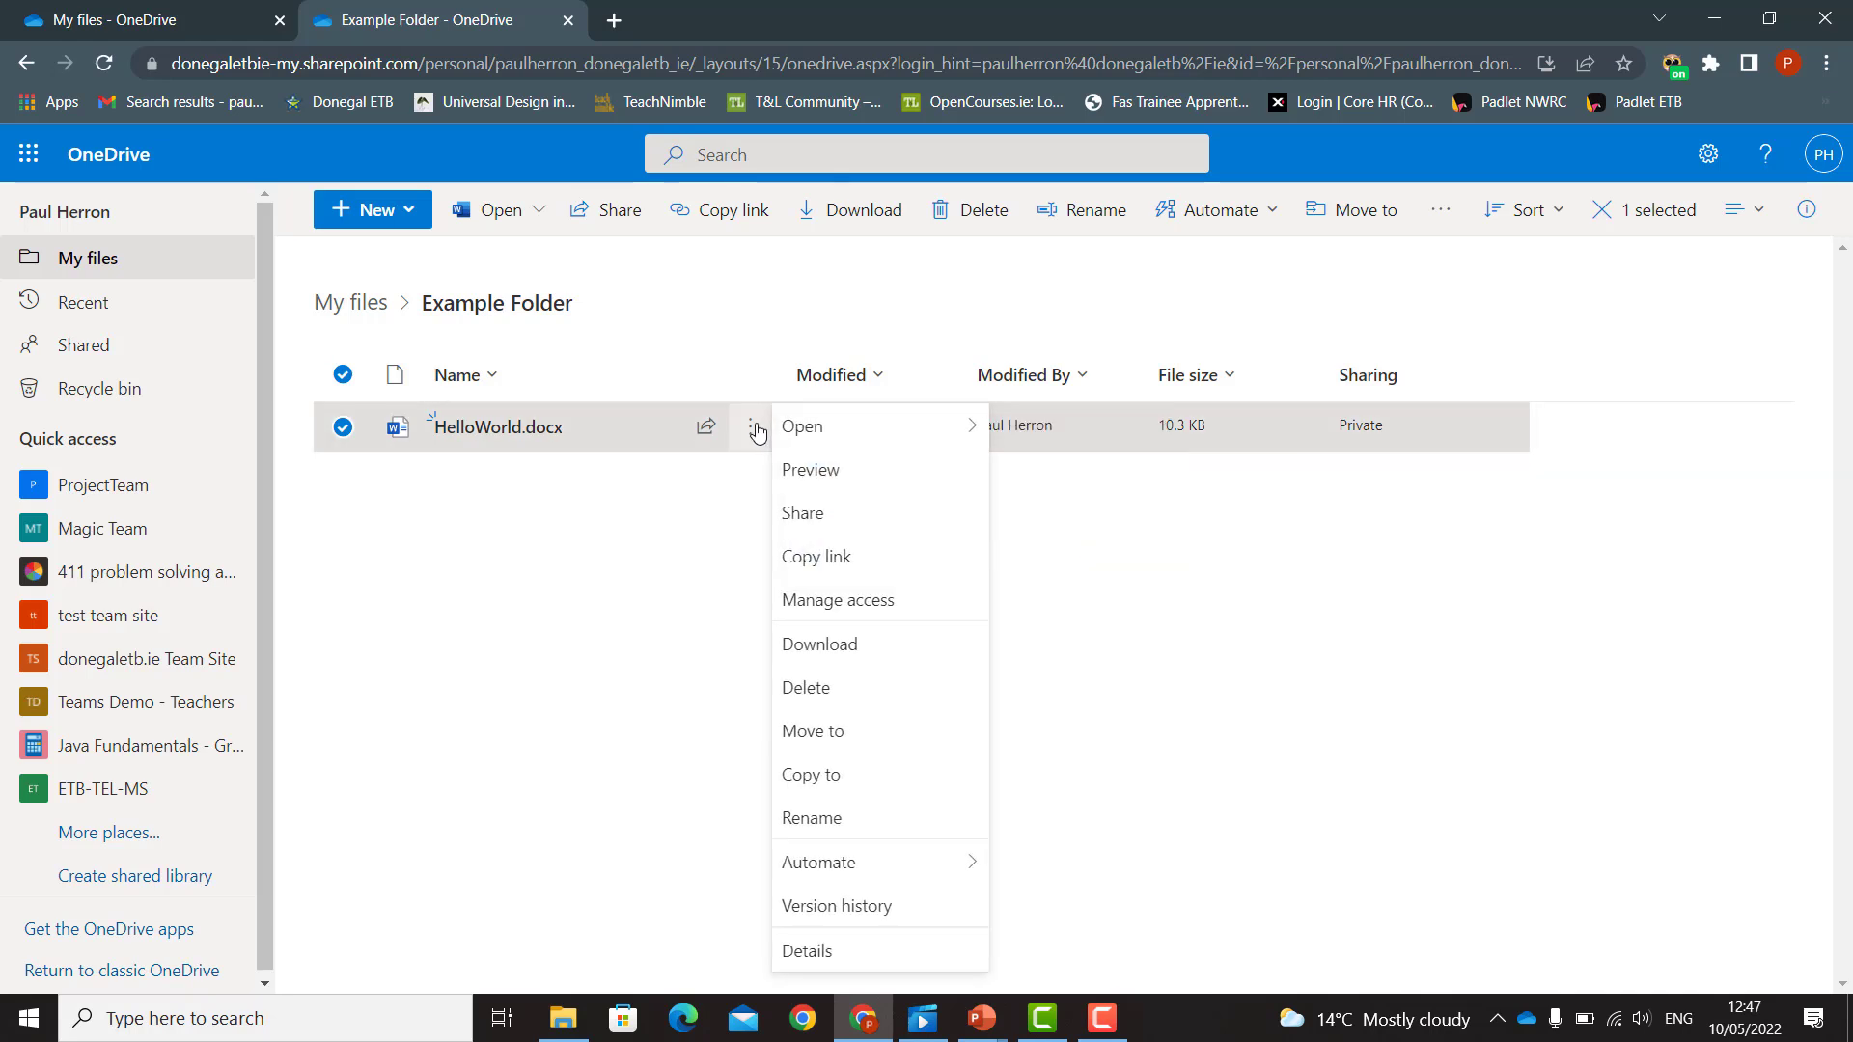
pyautogui.click(834, 783)
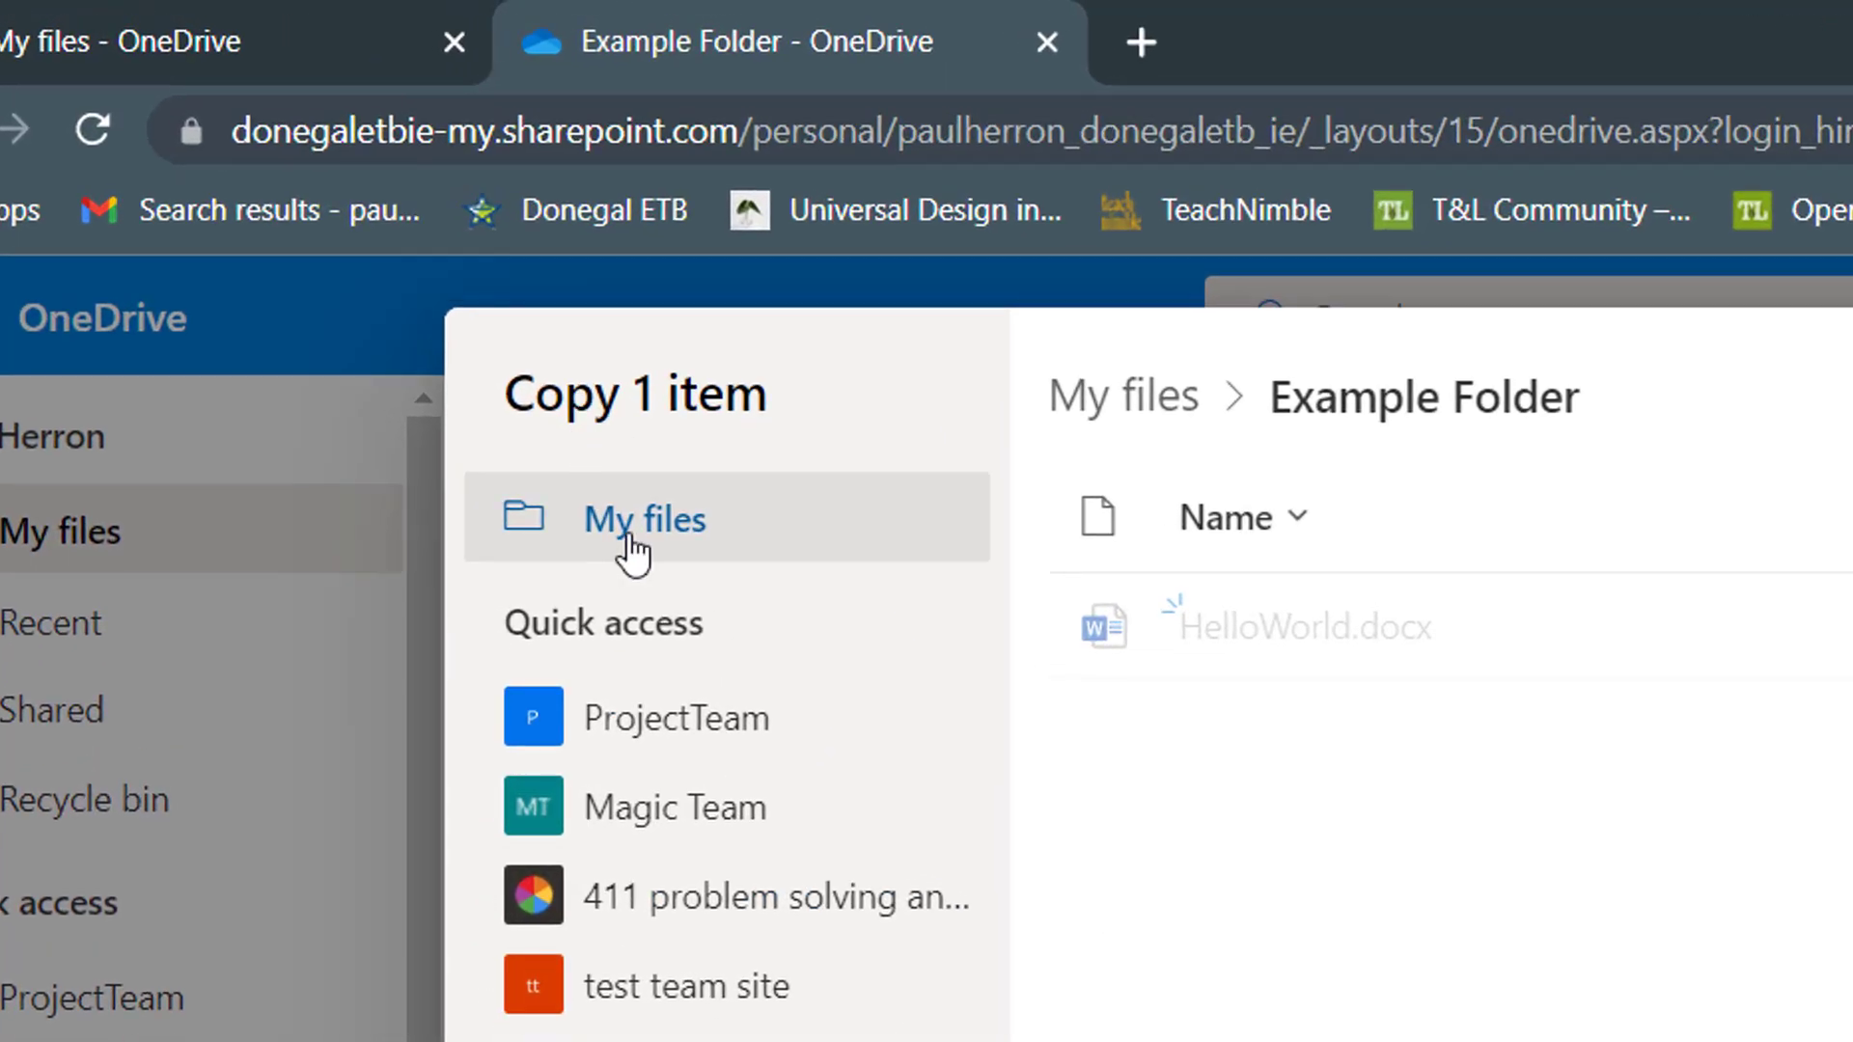
pyautogui.click(630, 541)
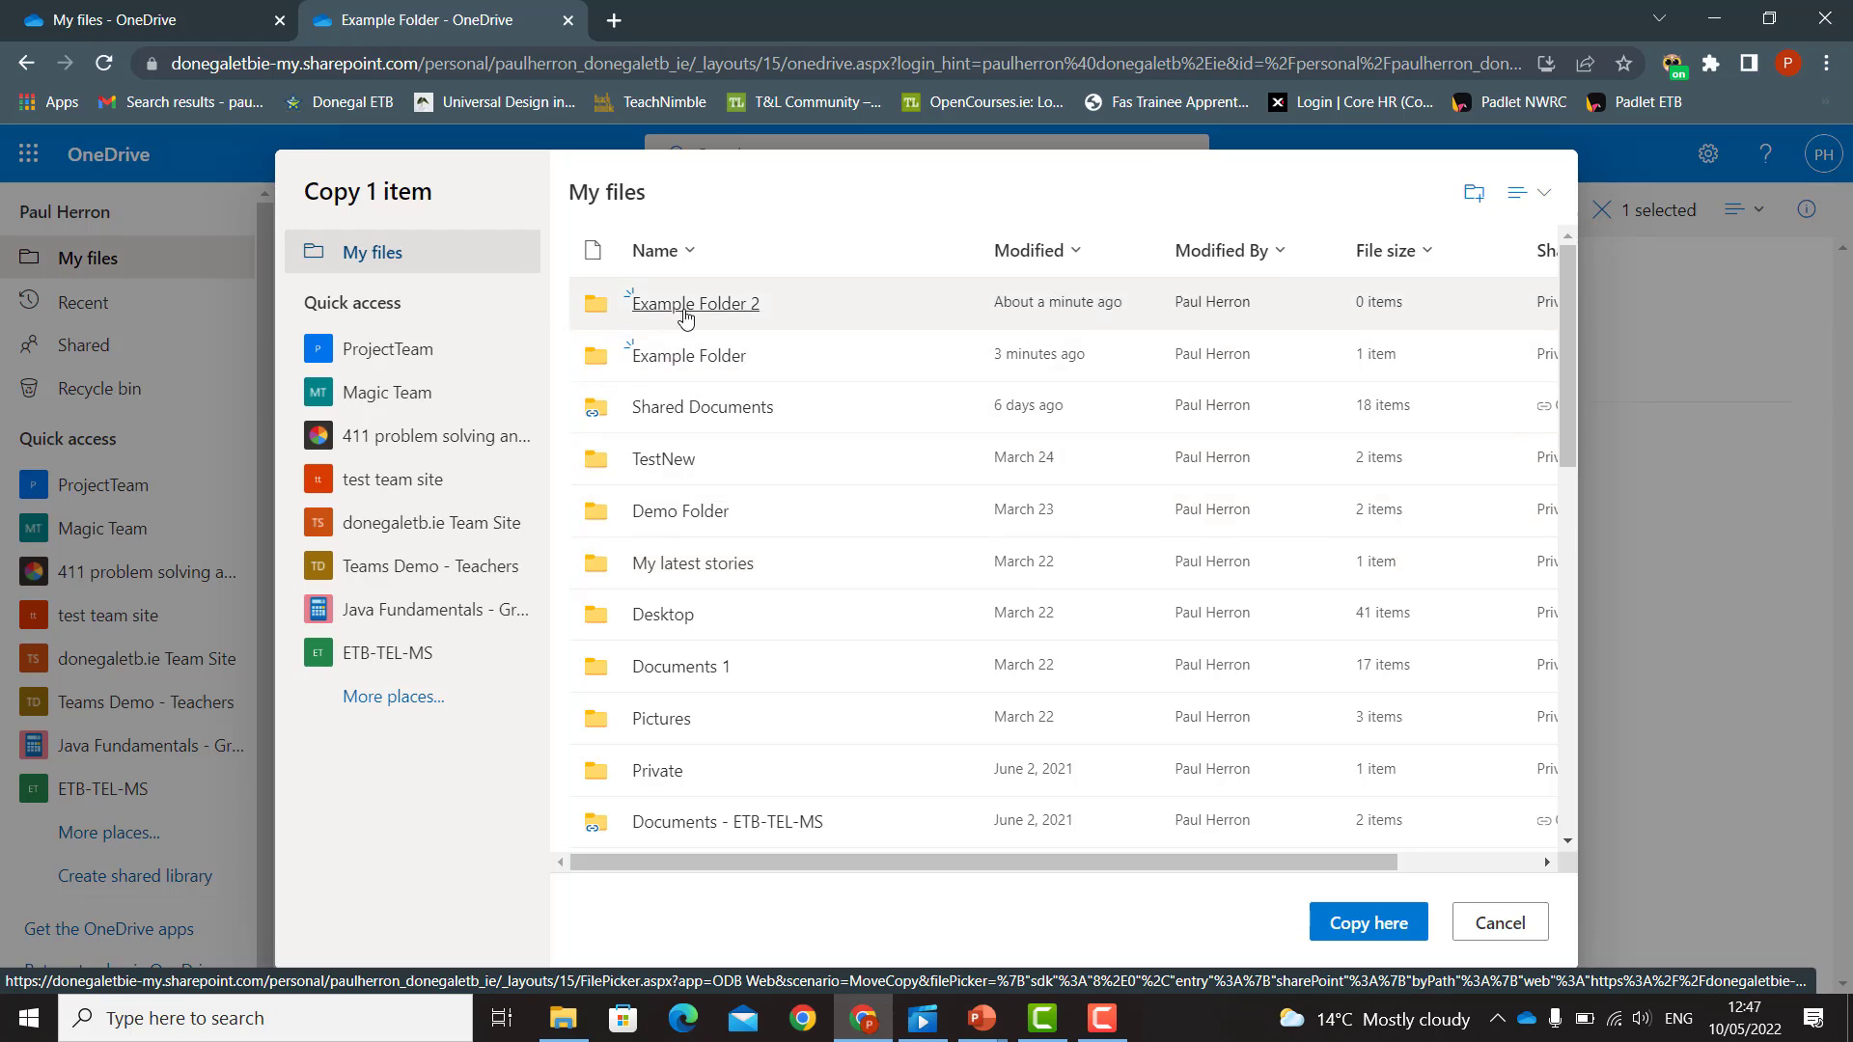
pyautogui.click(685, 305)
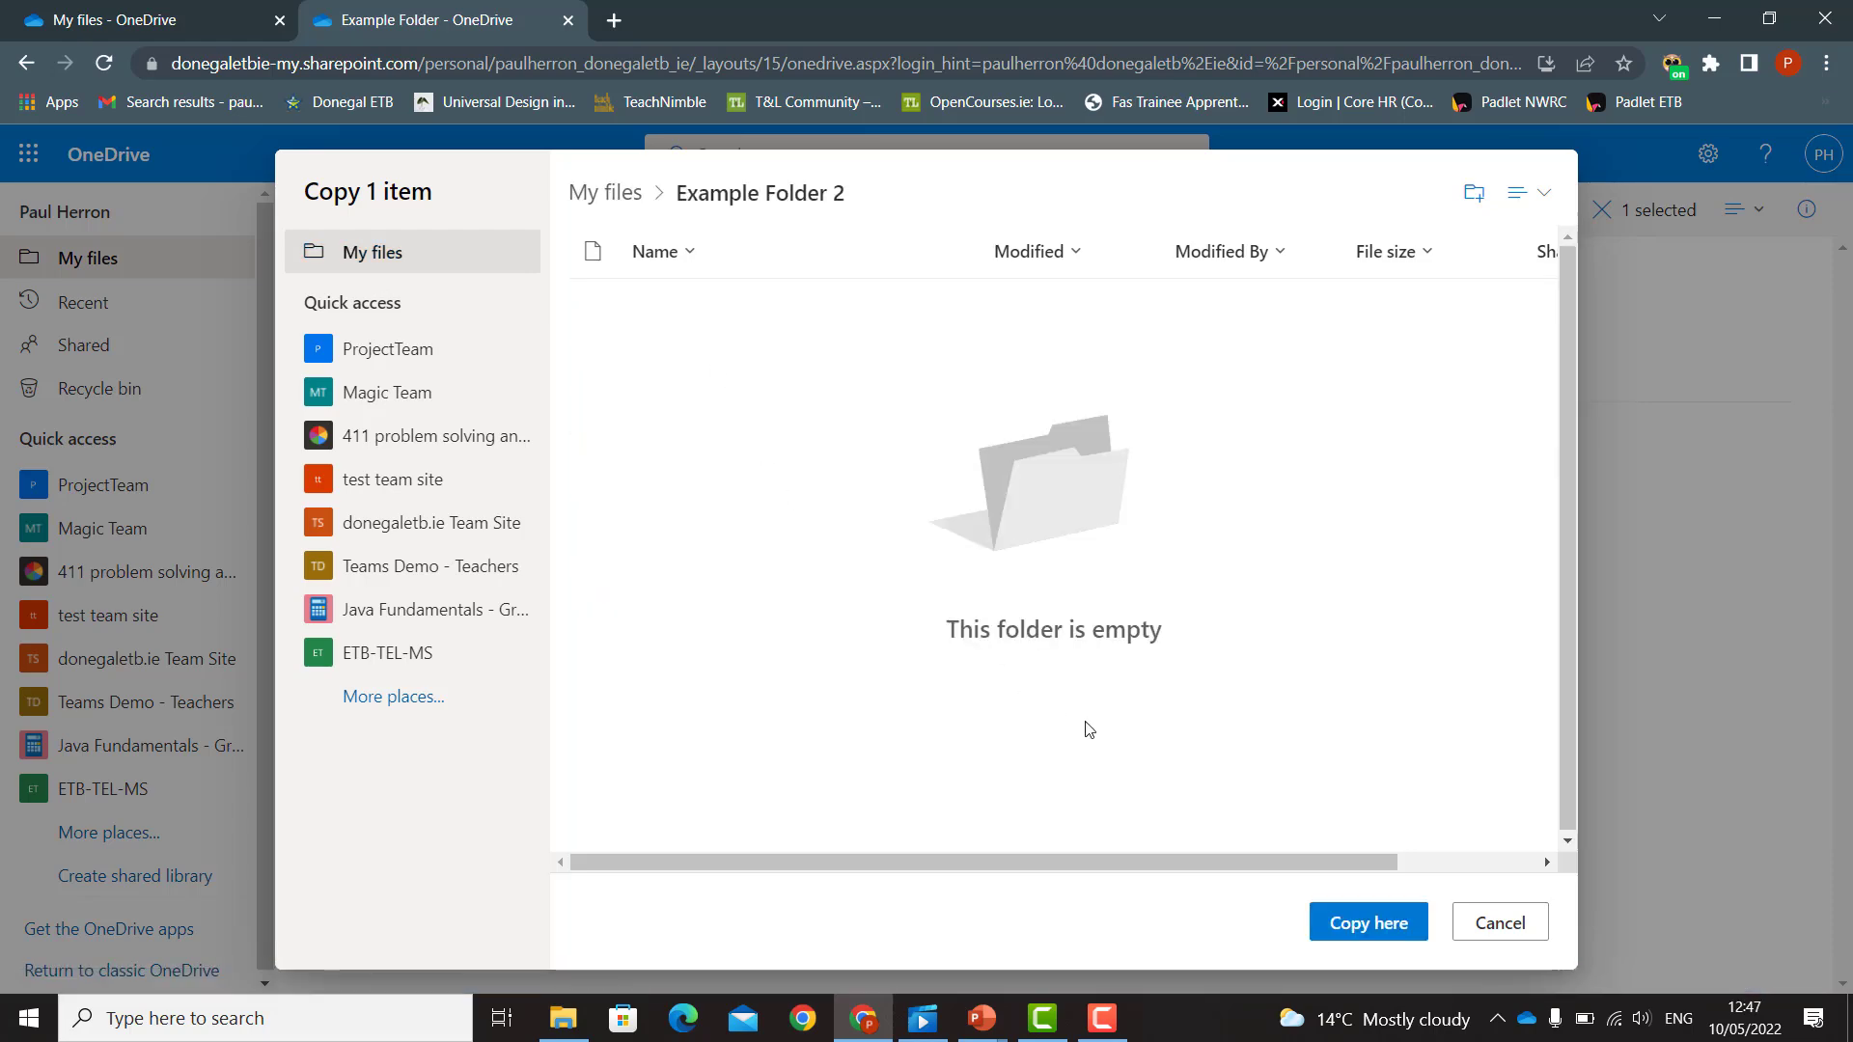
pyautogui.click(1357, 919)
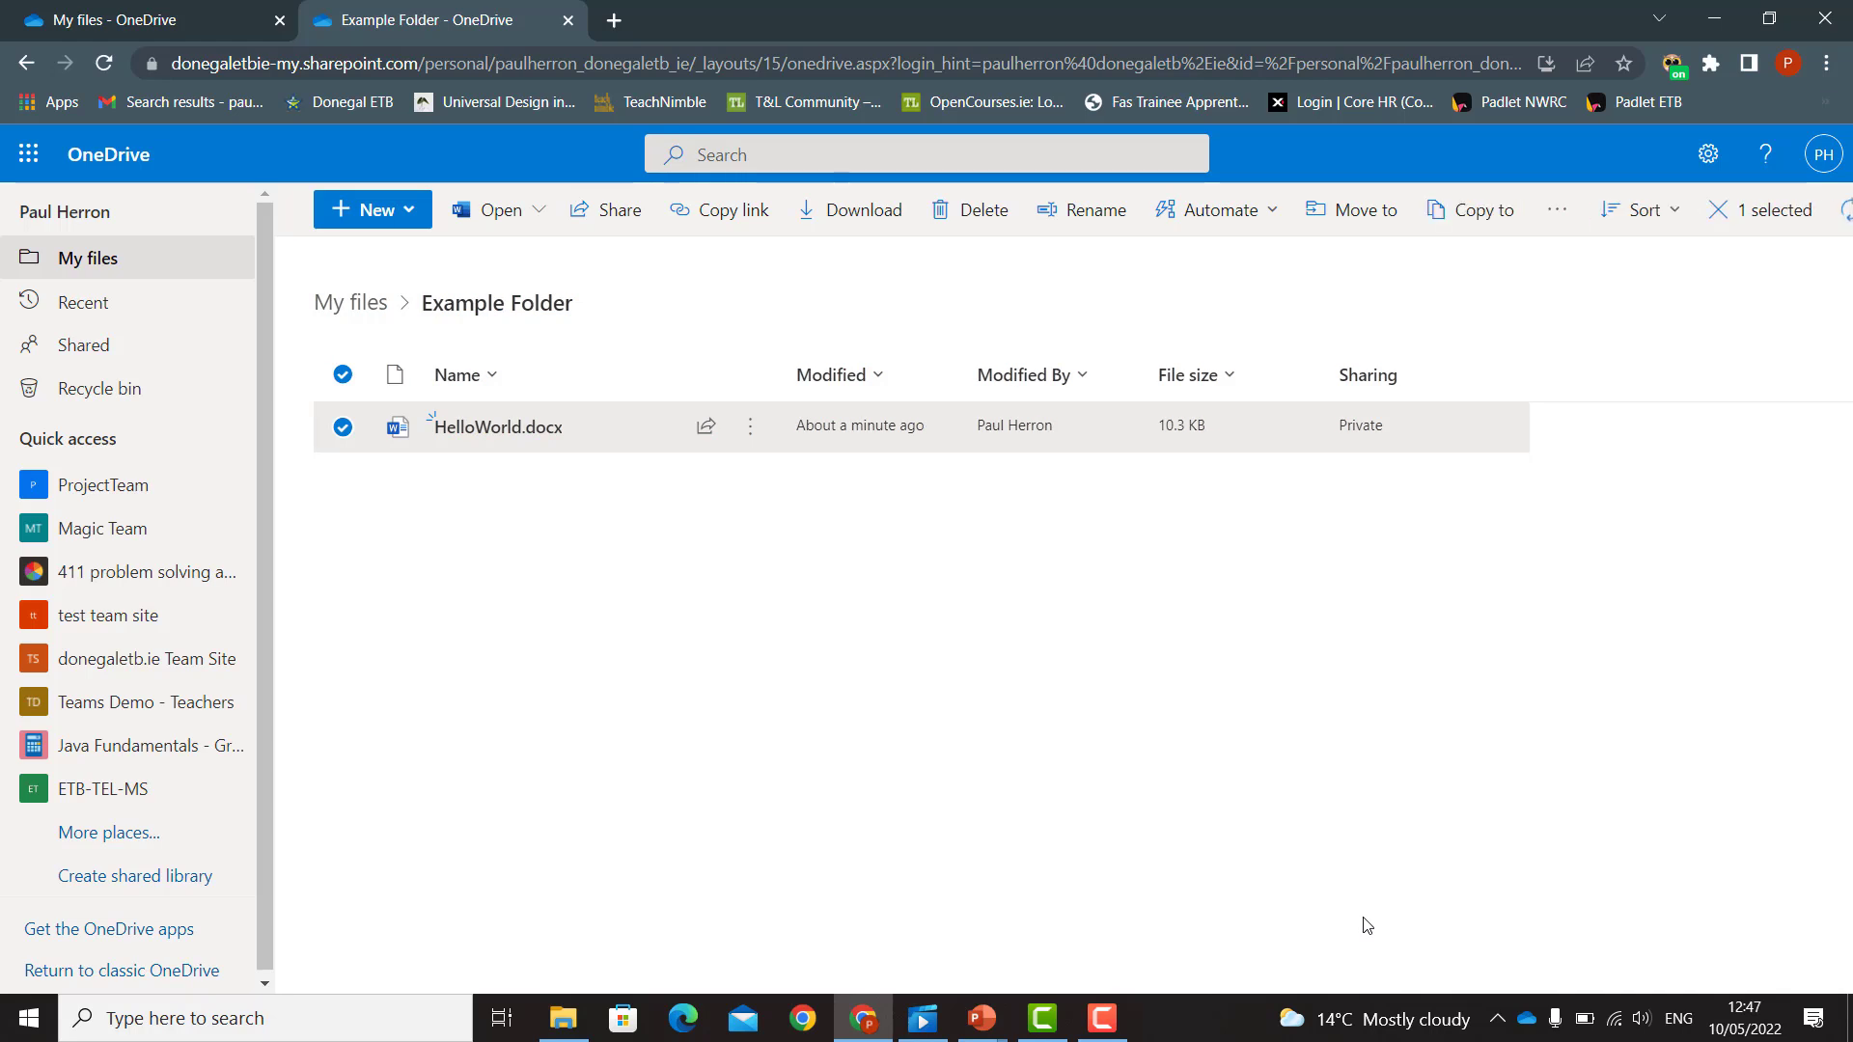
pyautogui.click(1441, 762)
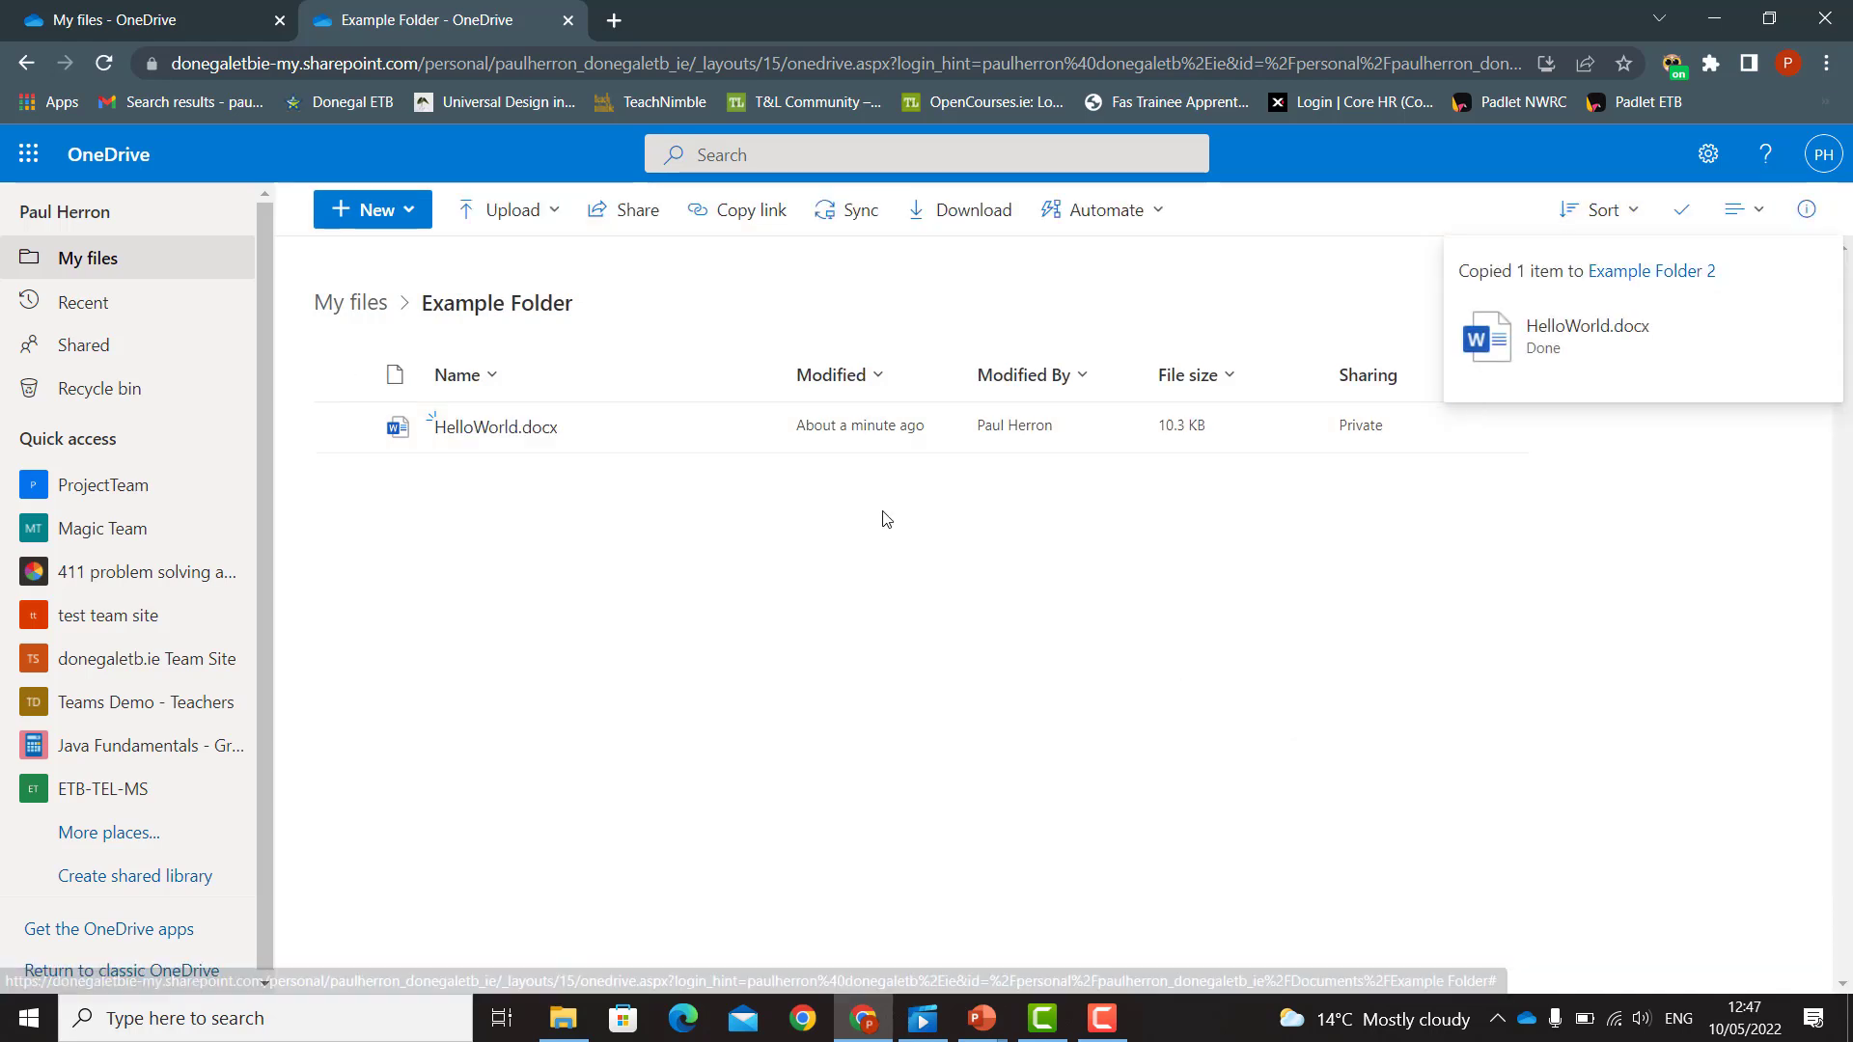
pyautogui.click(70, 258)
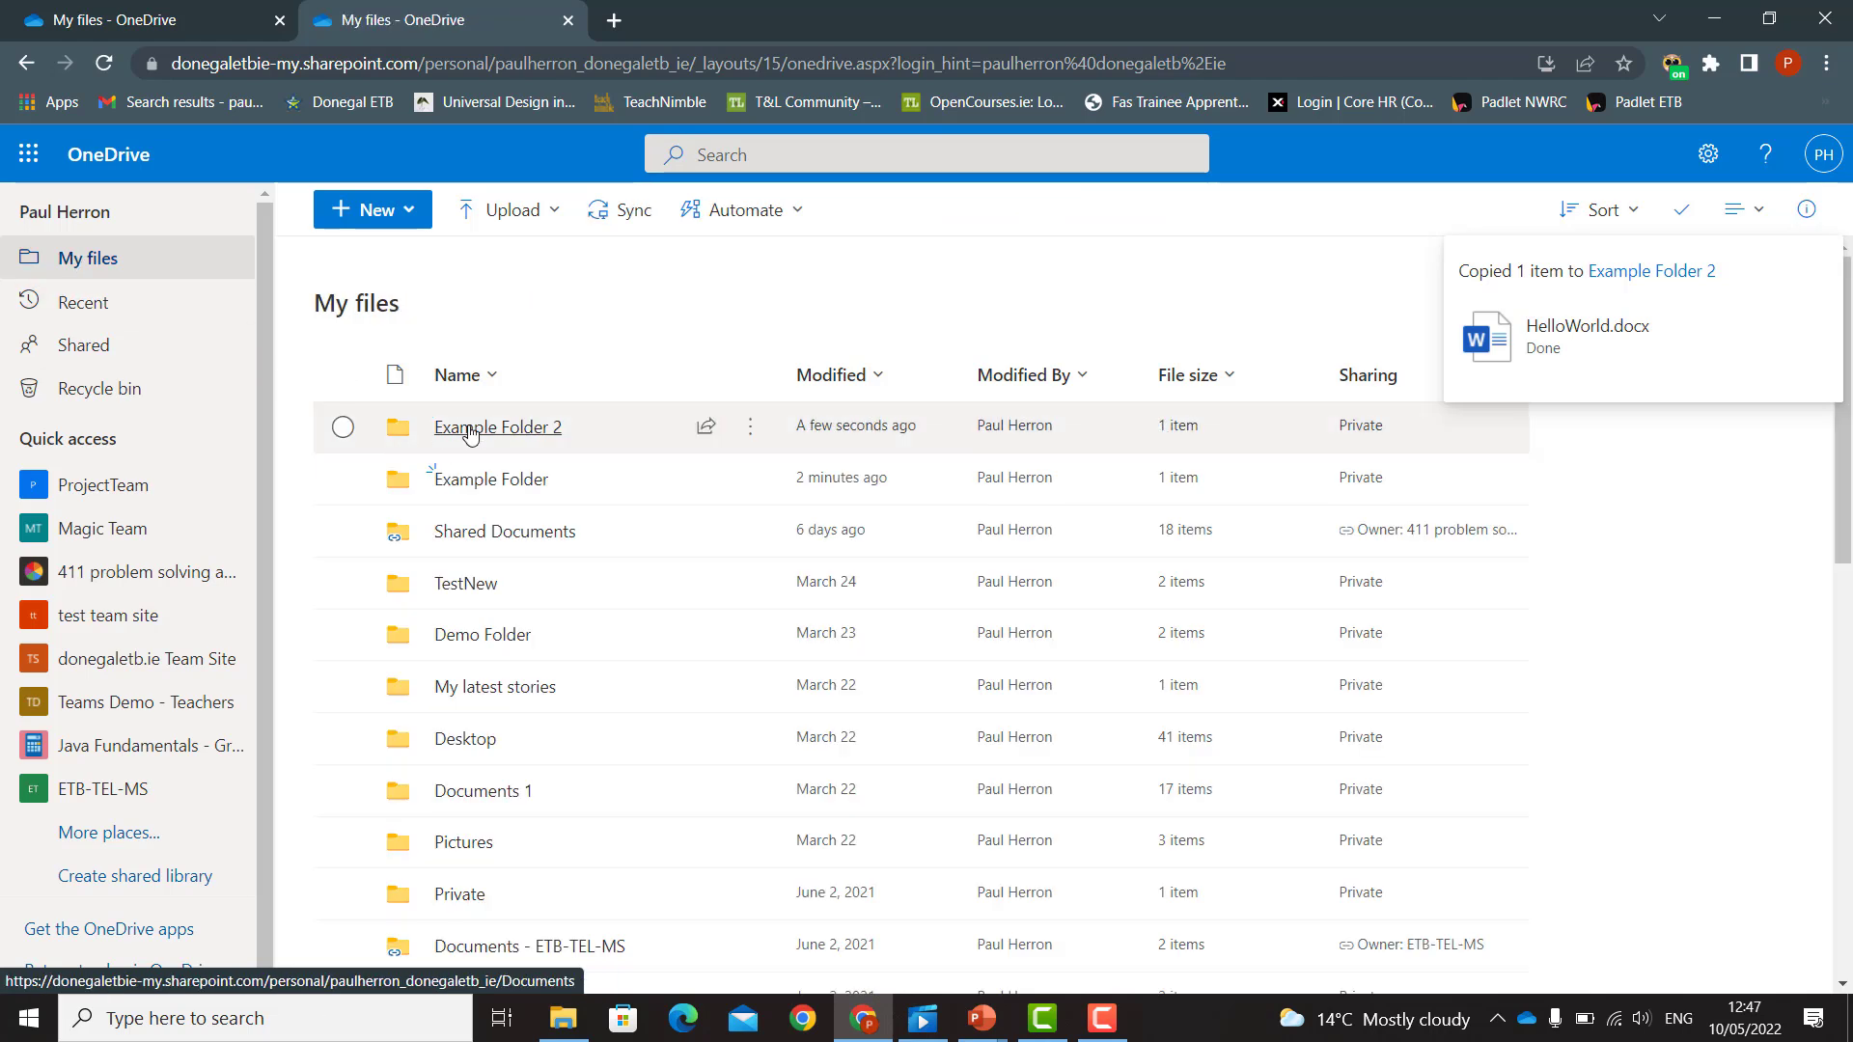
# - View the contents of Example Folder 2 to check for the copied HelloWorld.docx and open Example Folder
pyautogui.click(470, 433)
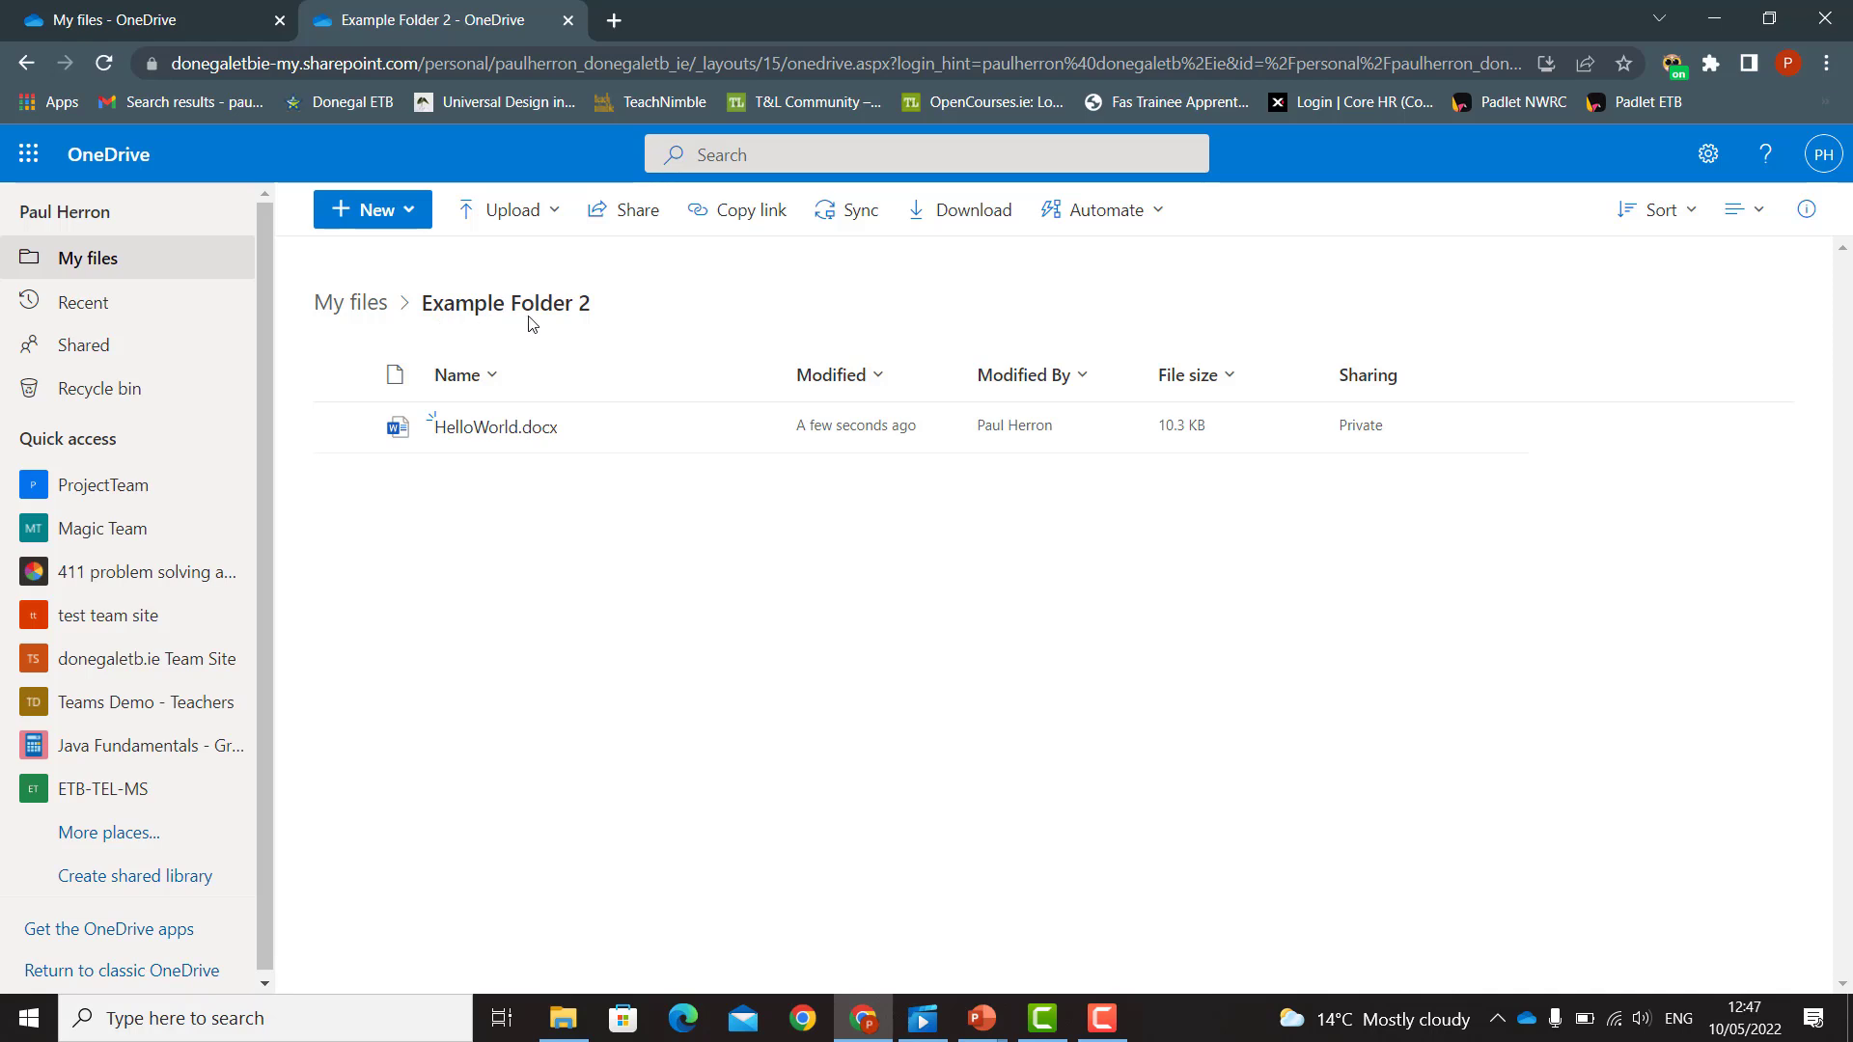
pyautogui.click(92, 258)
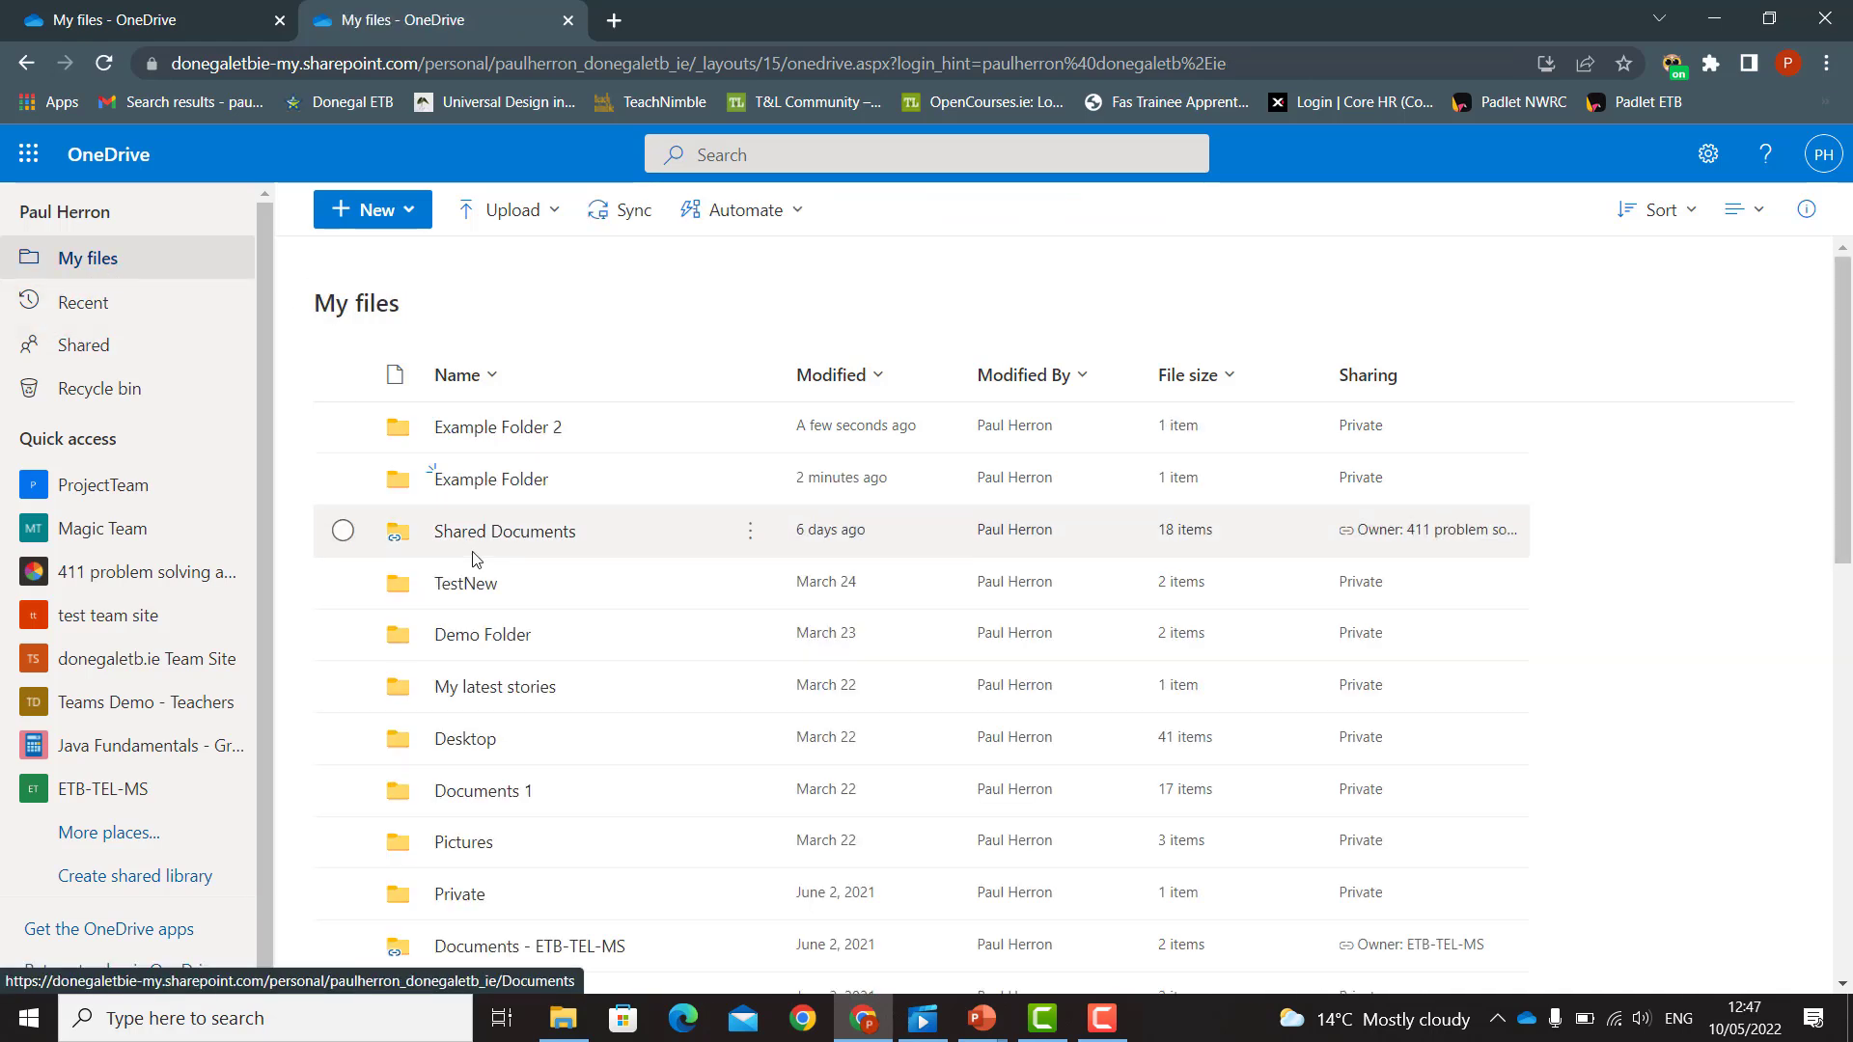
pyautogui.click(499, 481)
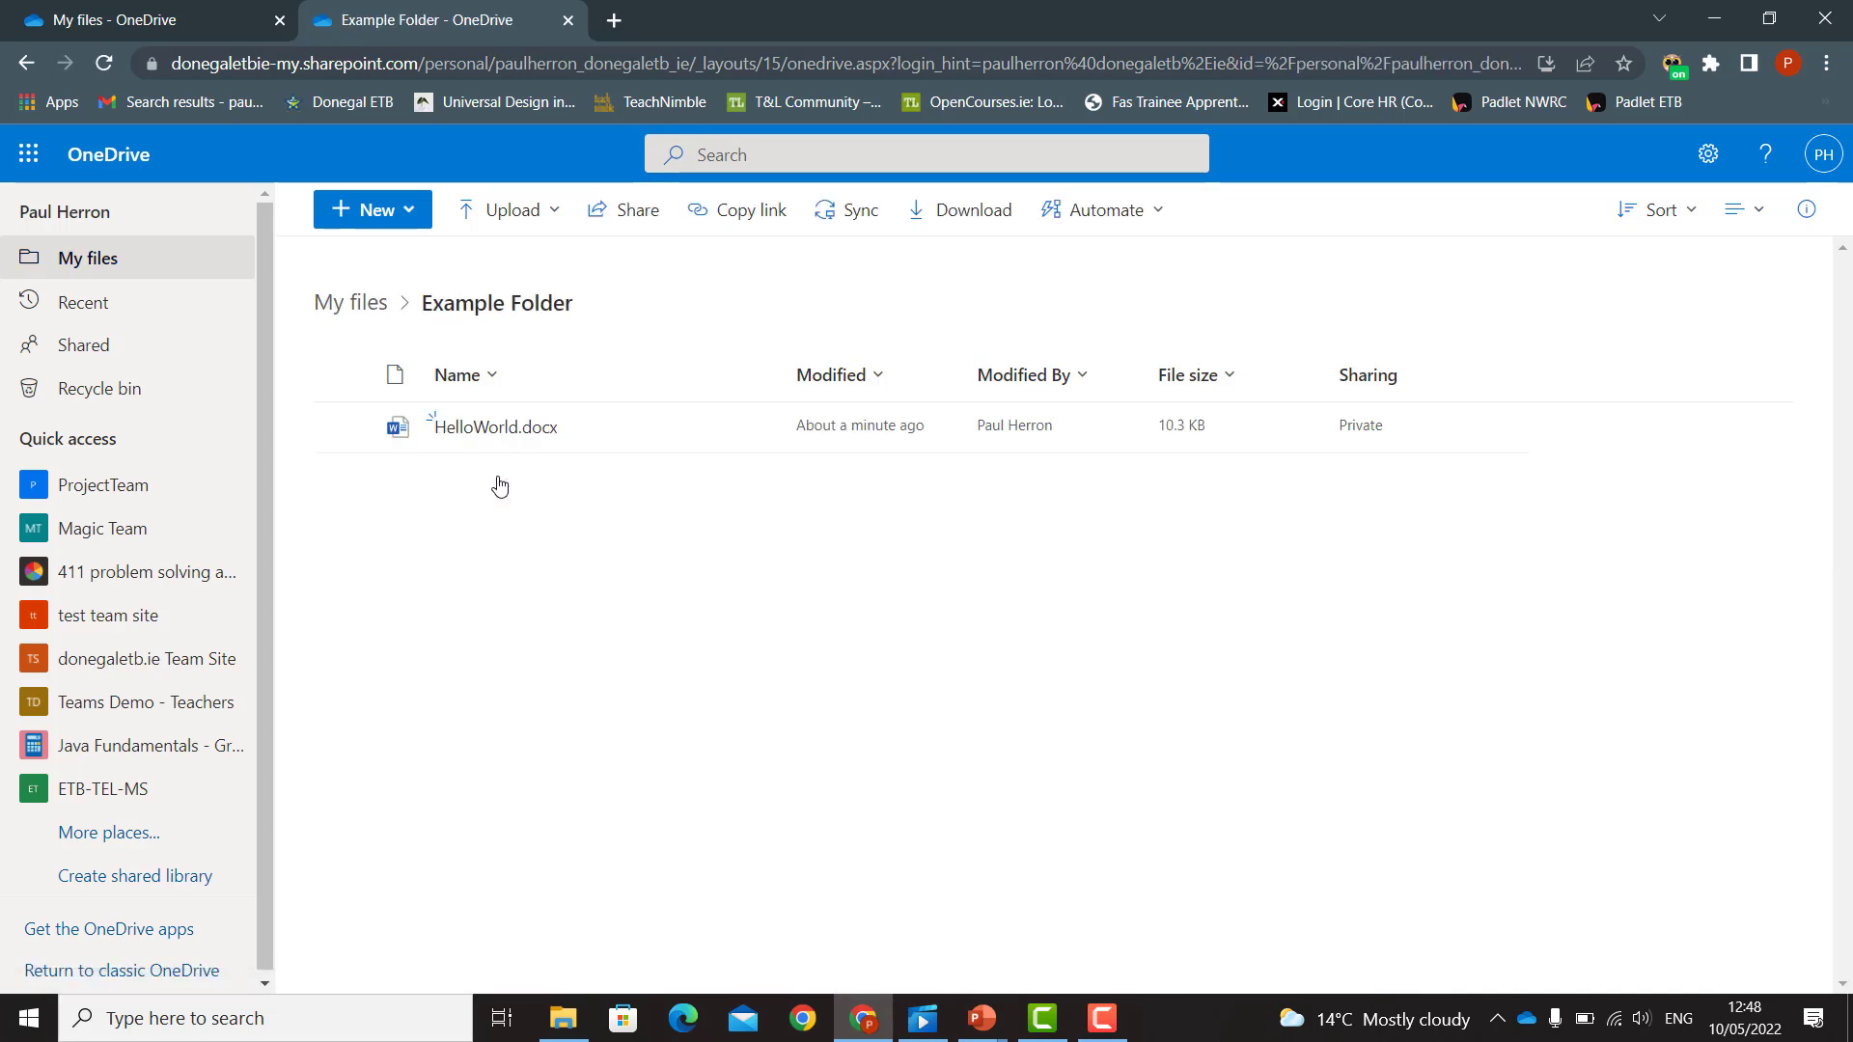
# - Create a Word document in Example Folder with the text "I am going to move" and rename it Moving Document
pyautogui.click(376, 221)
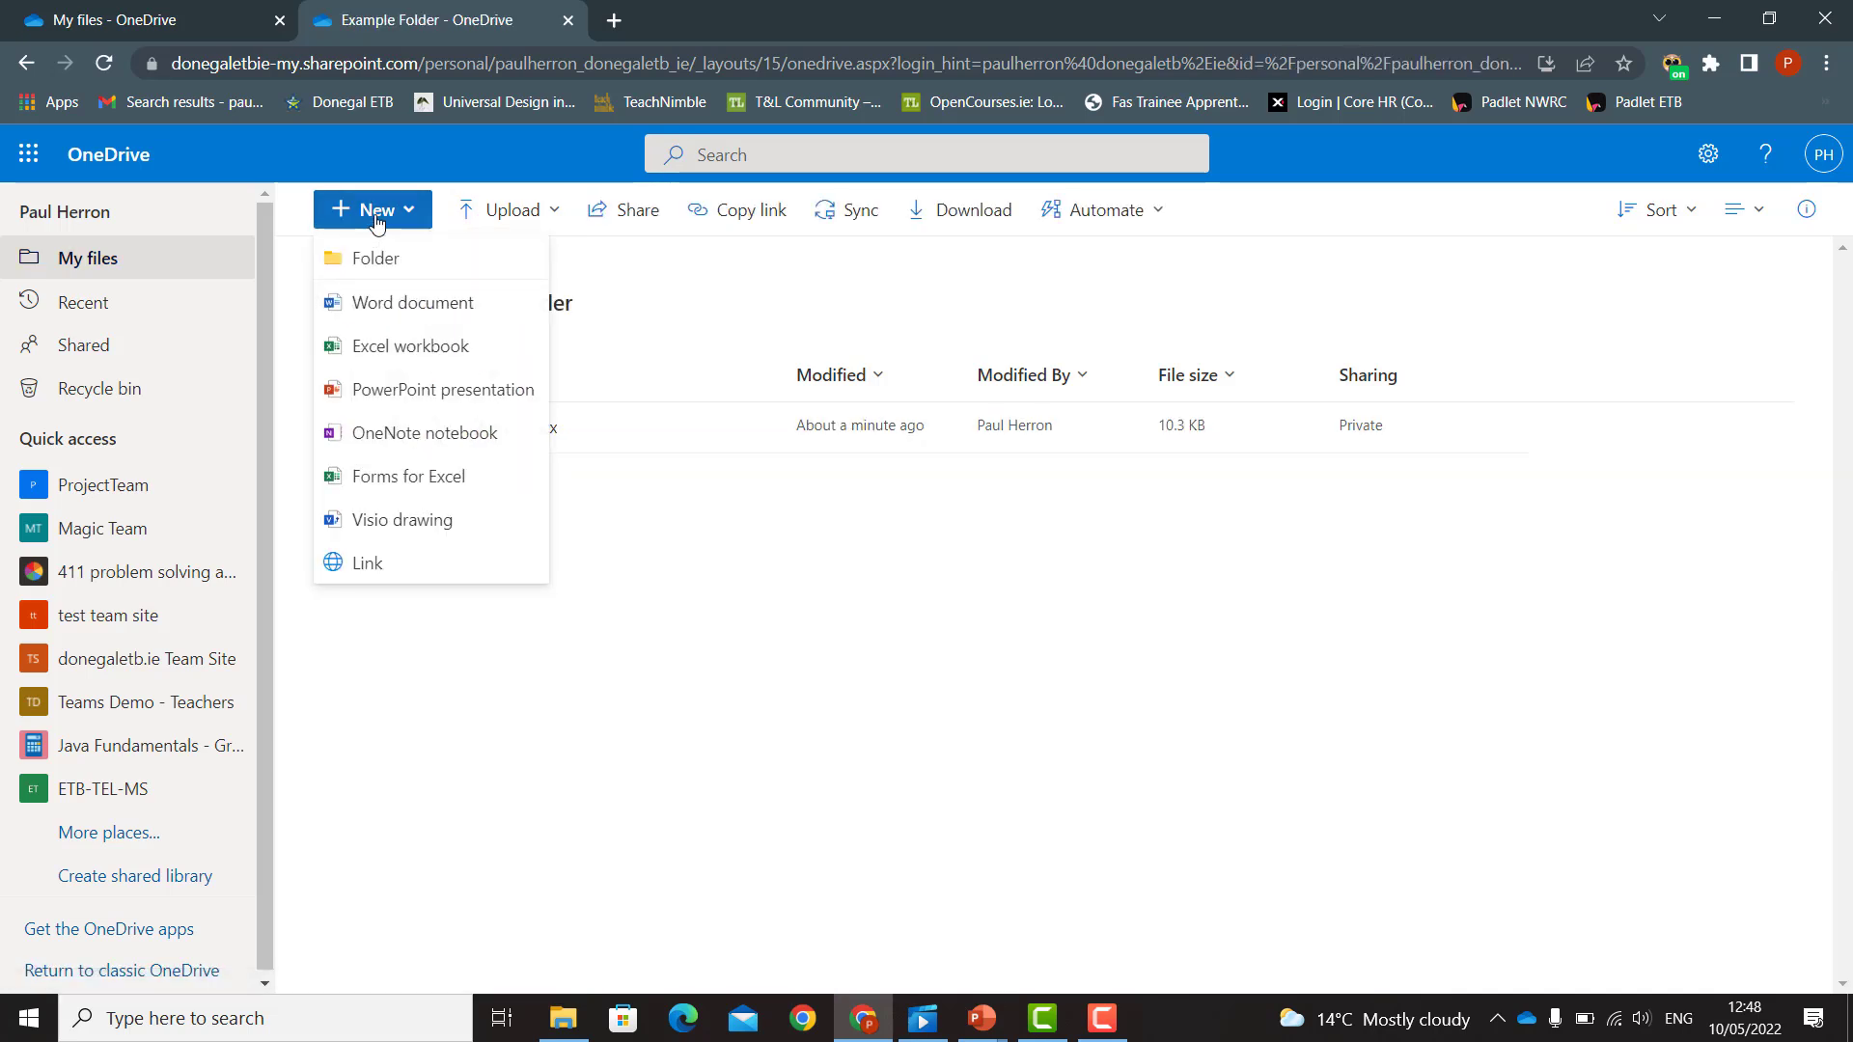
pyautogui.click(367, 301)
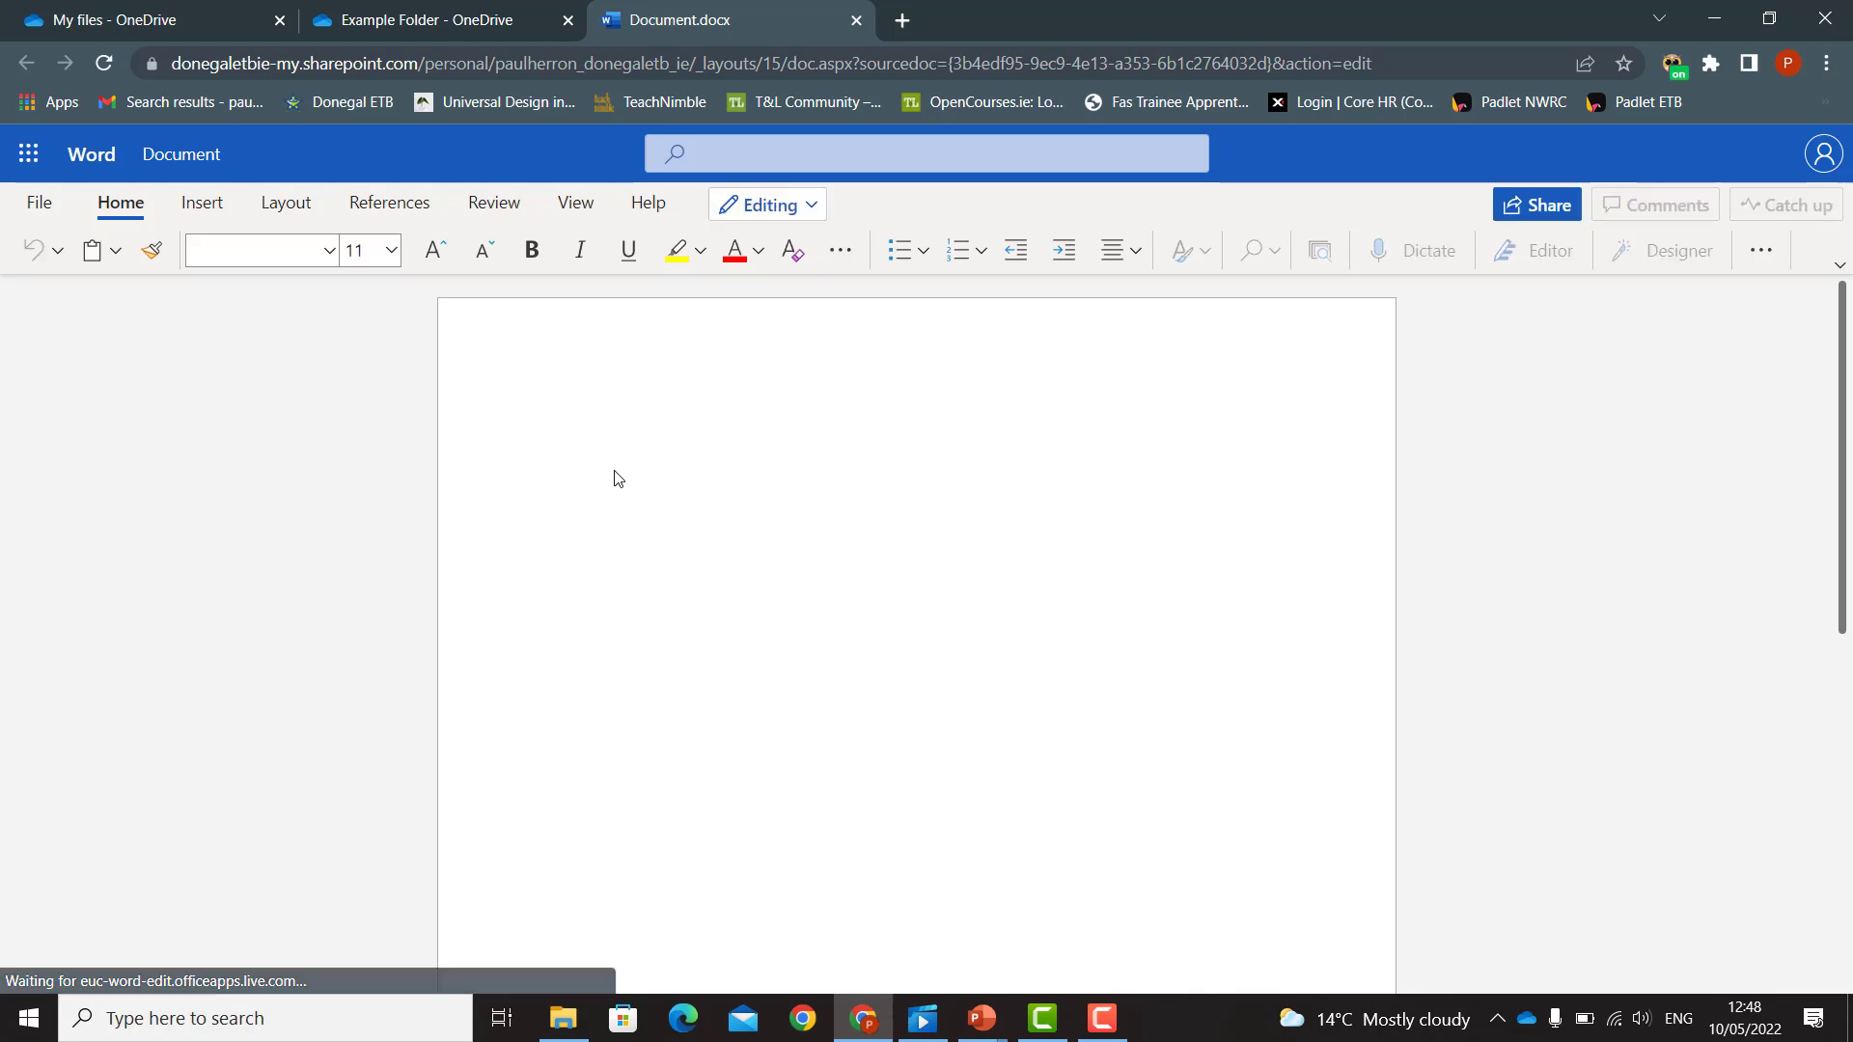
pyautogui.write('I am going to move')
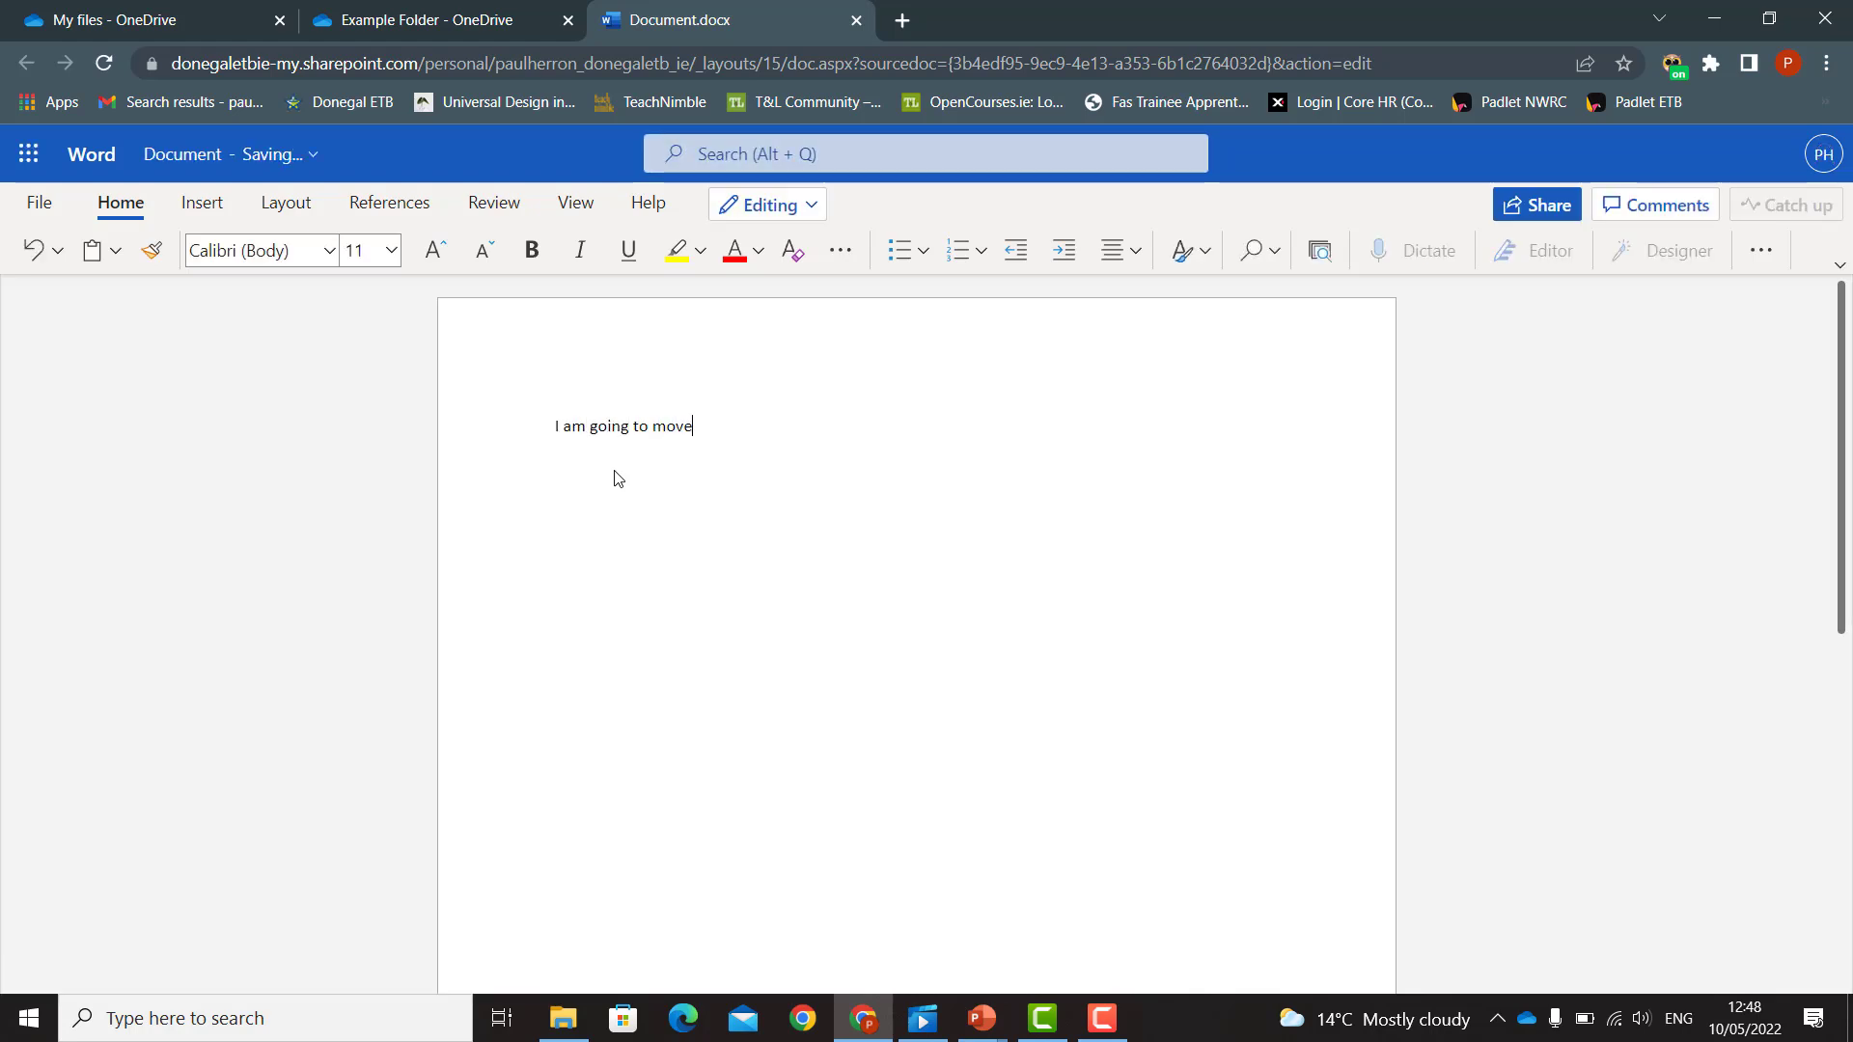
pyautogui.click(221, 158)
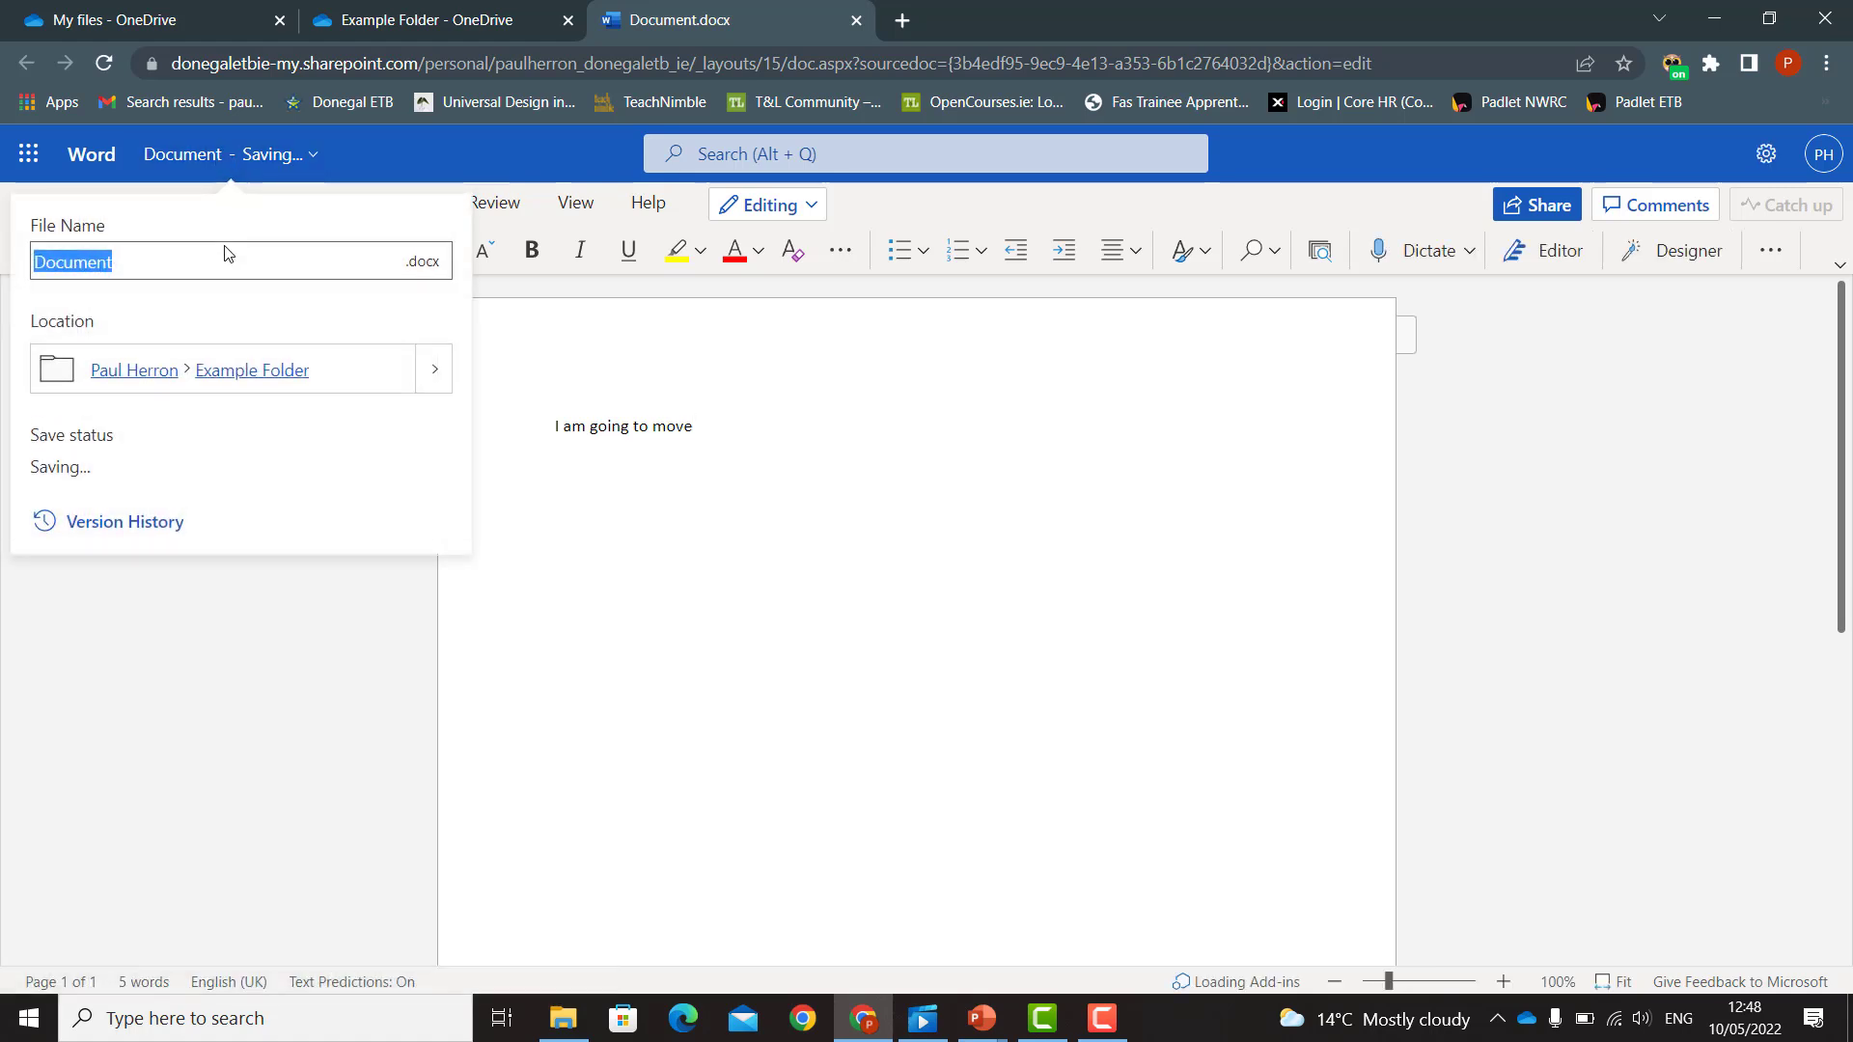
pyautogui.write('Moving')
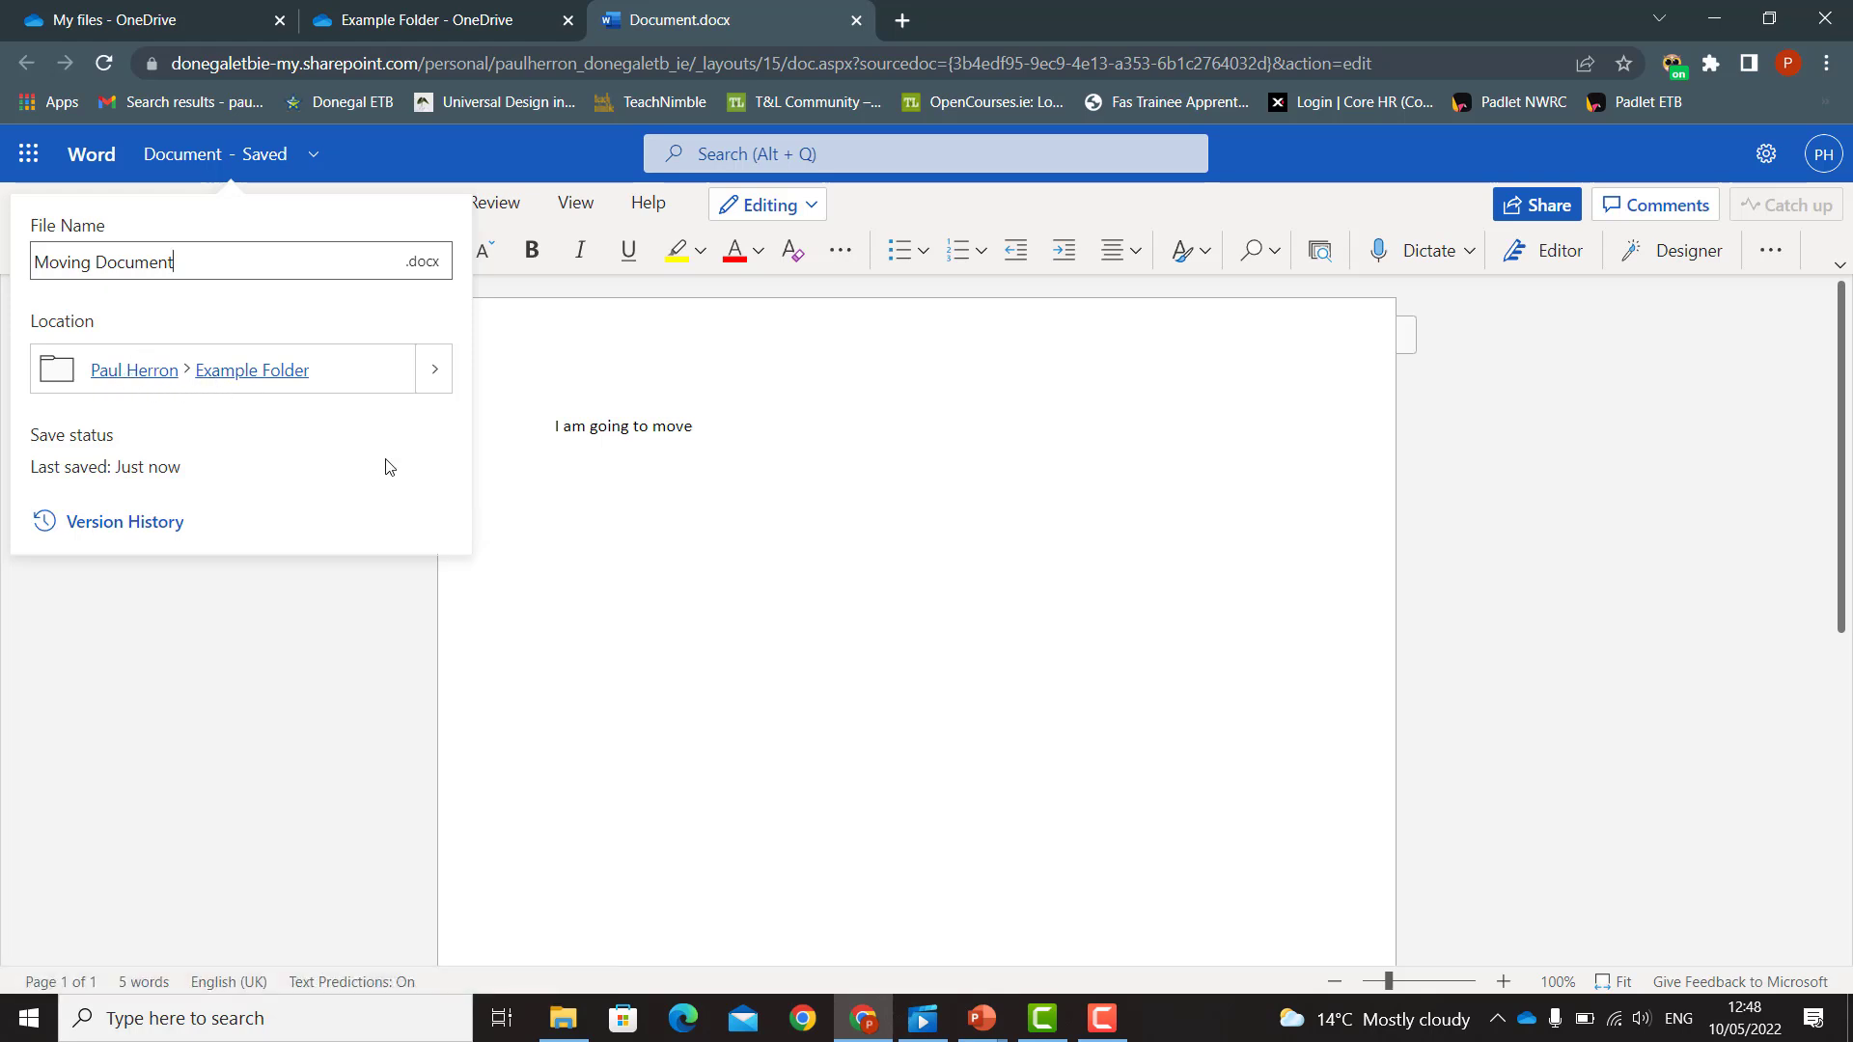
pyautogui.press('Return')
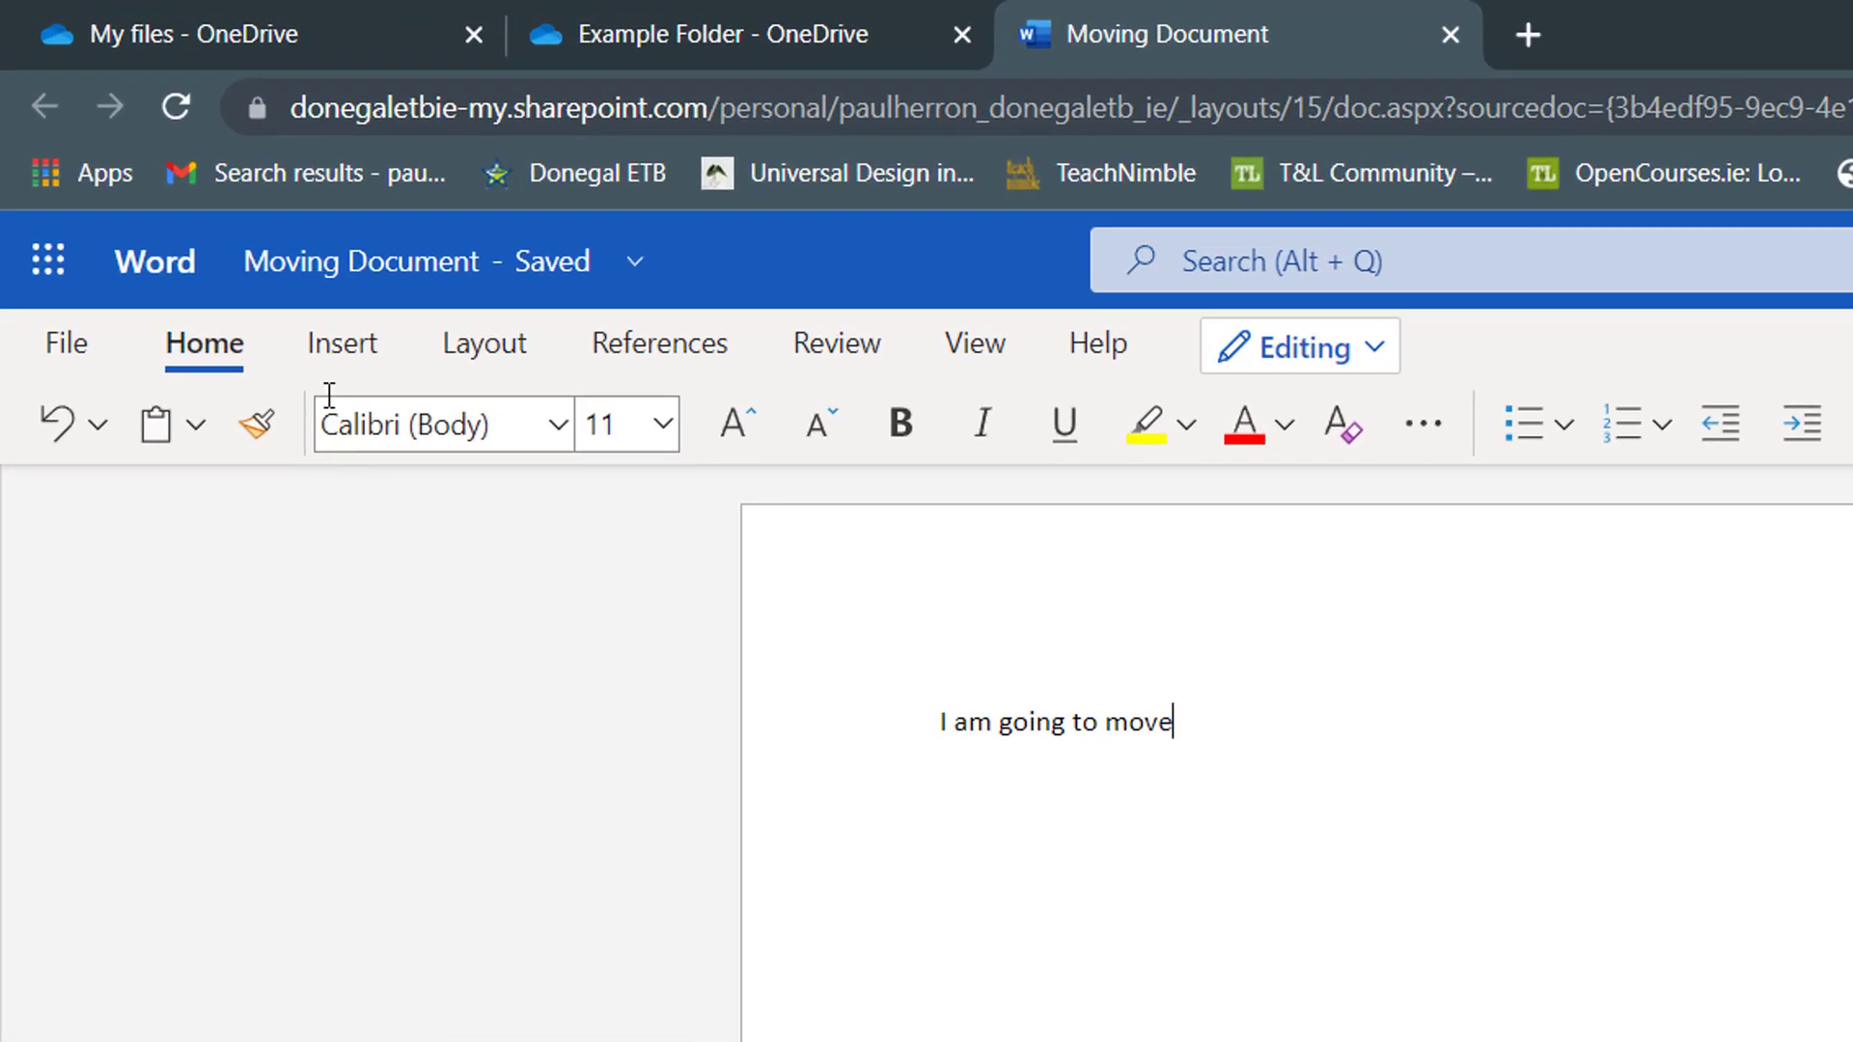
# - Return to Example Folder in OneDrive and refresh its file listing
pyautogui.click(724, 27)
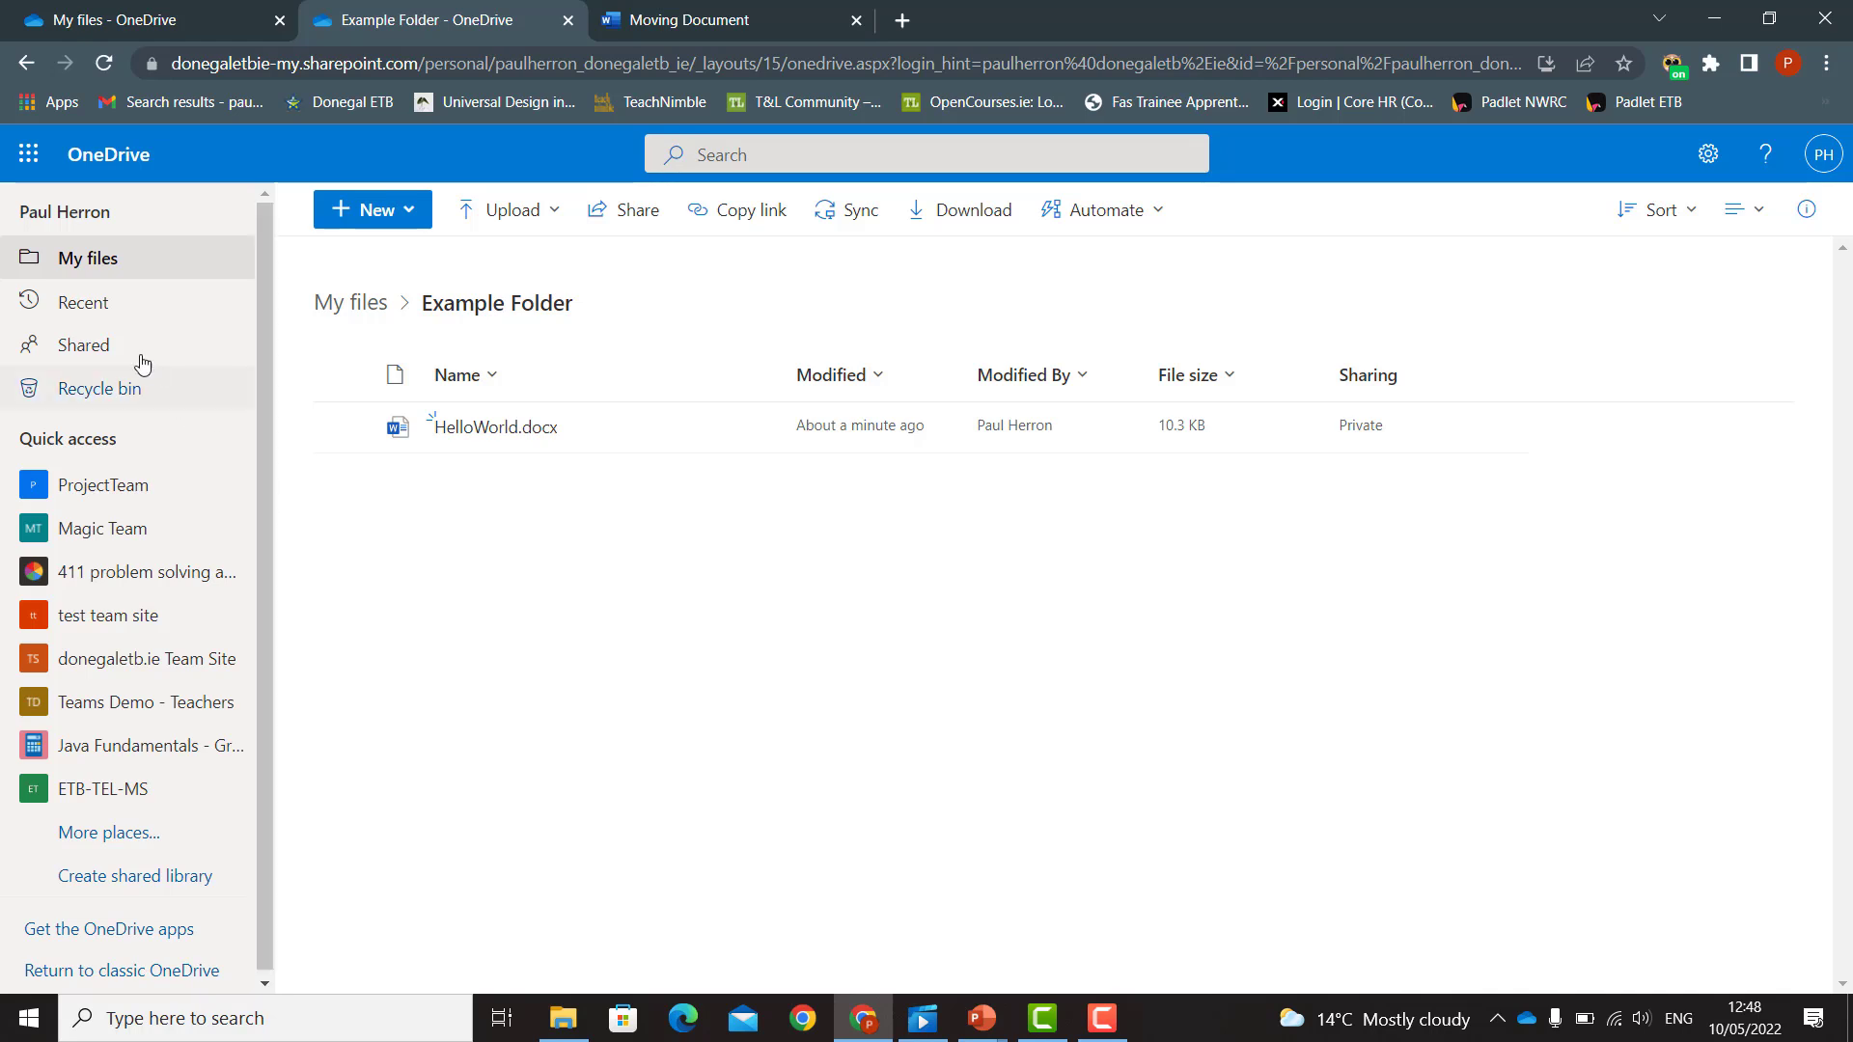
pyautogui.click(97, 258)
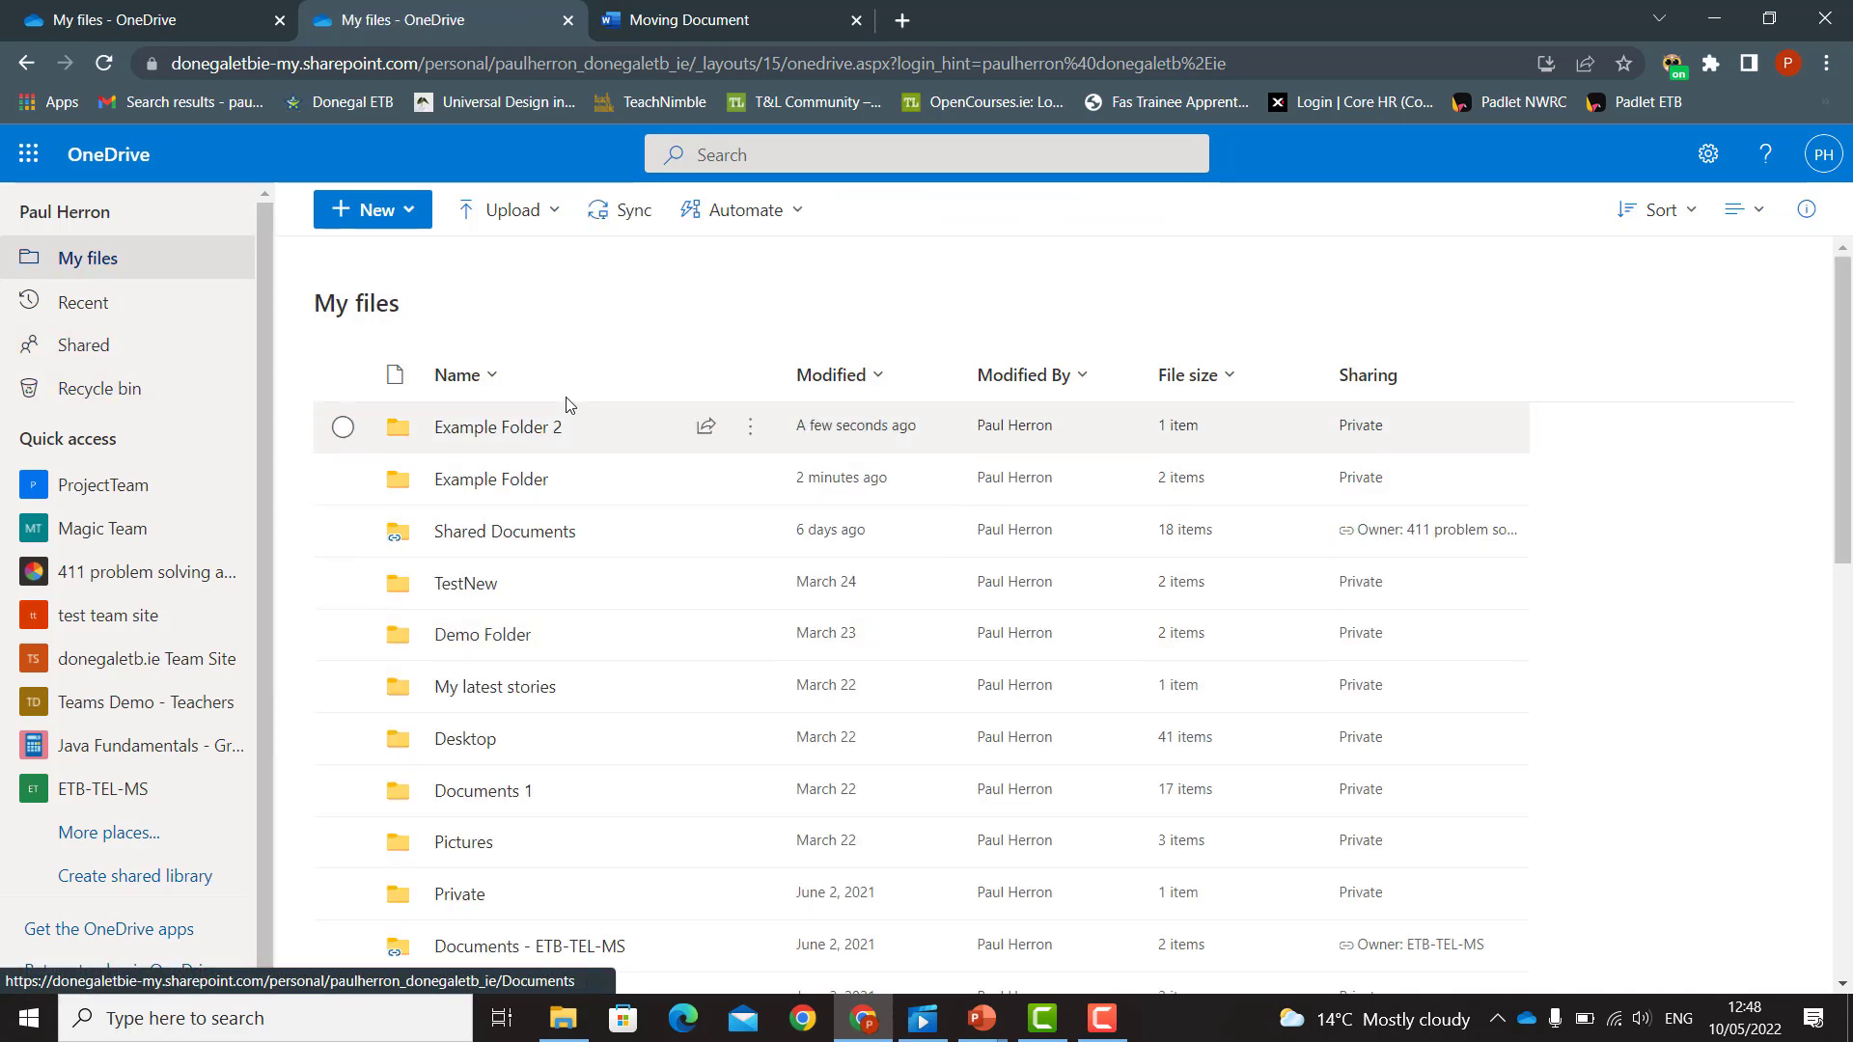
pyautogui.click(455, 487)
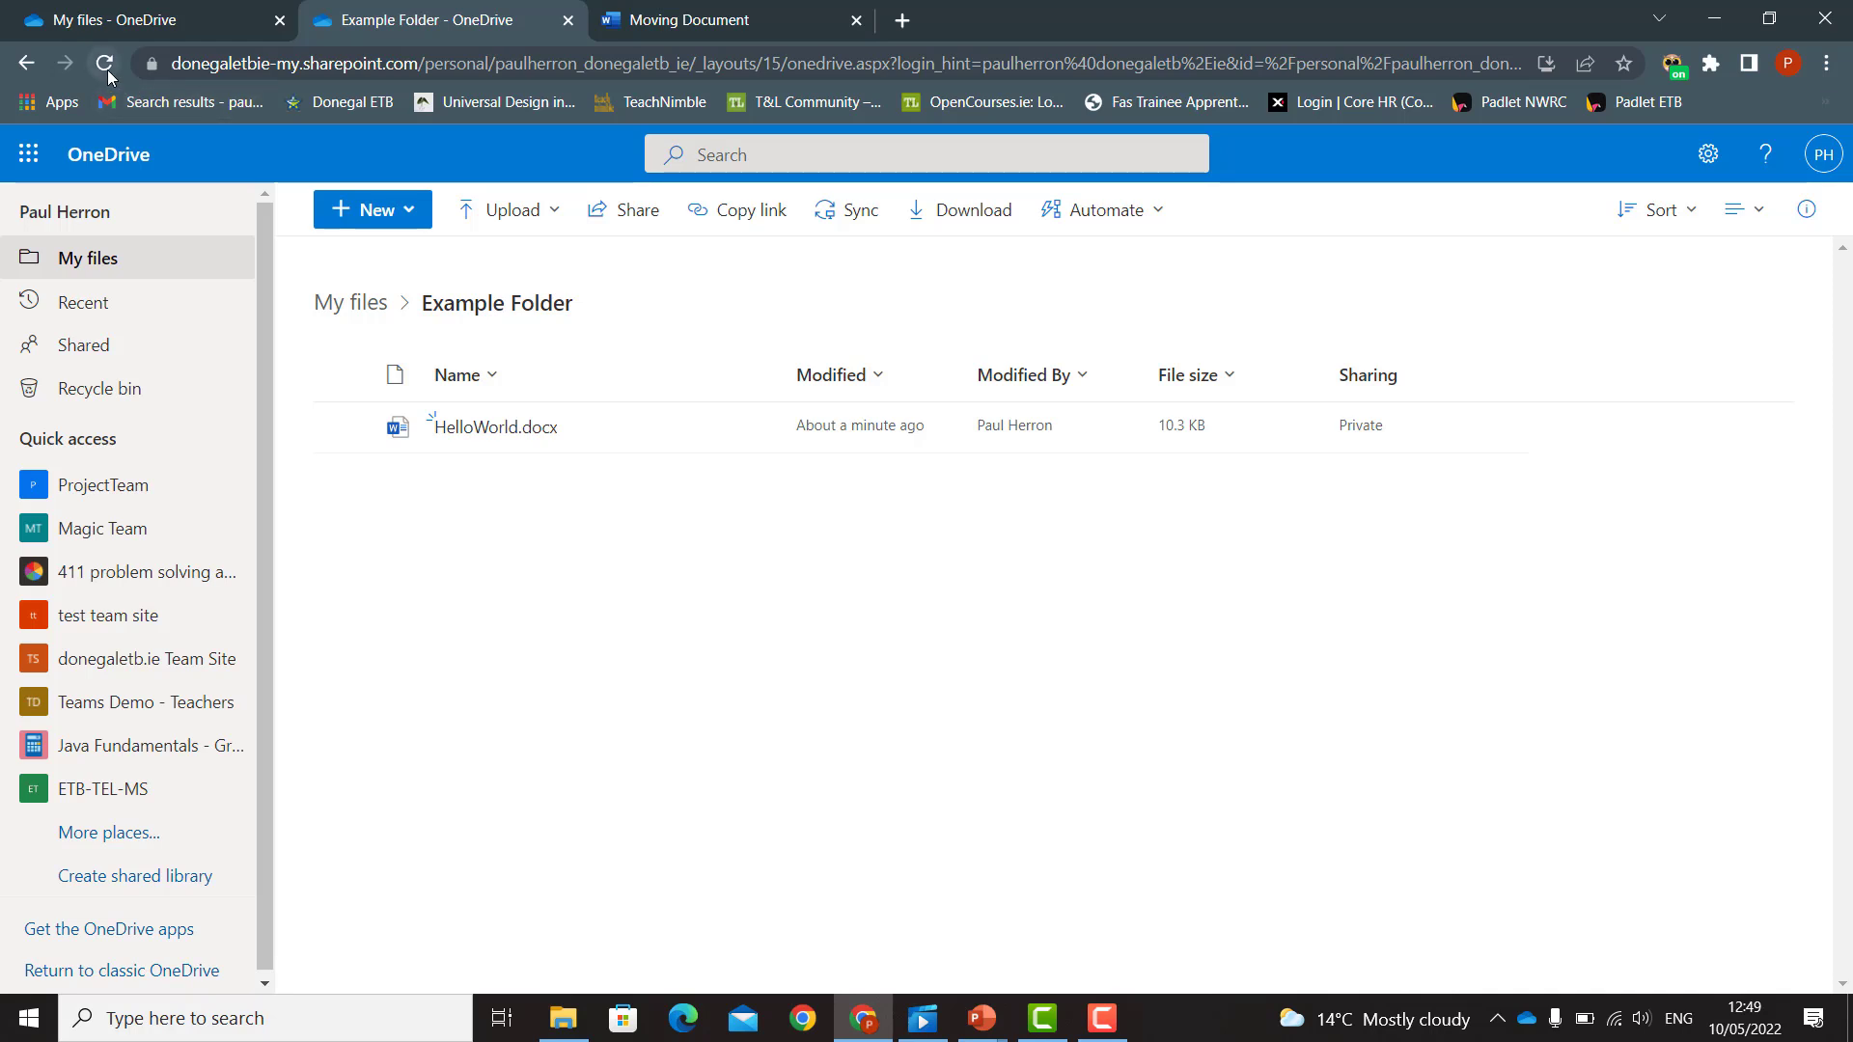
pyautogui.click(107, 63)
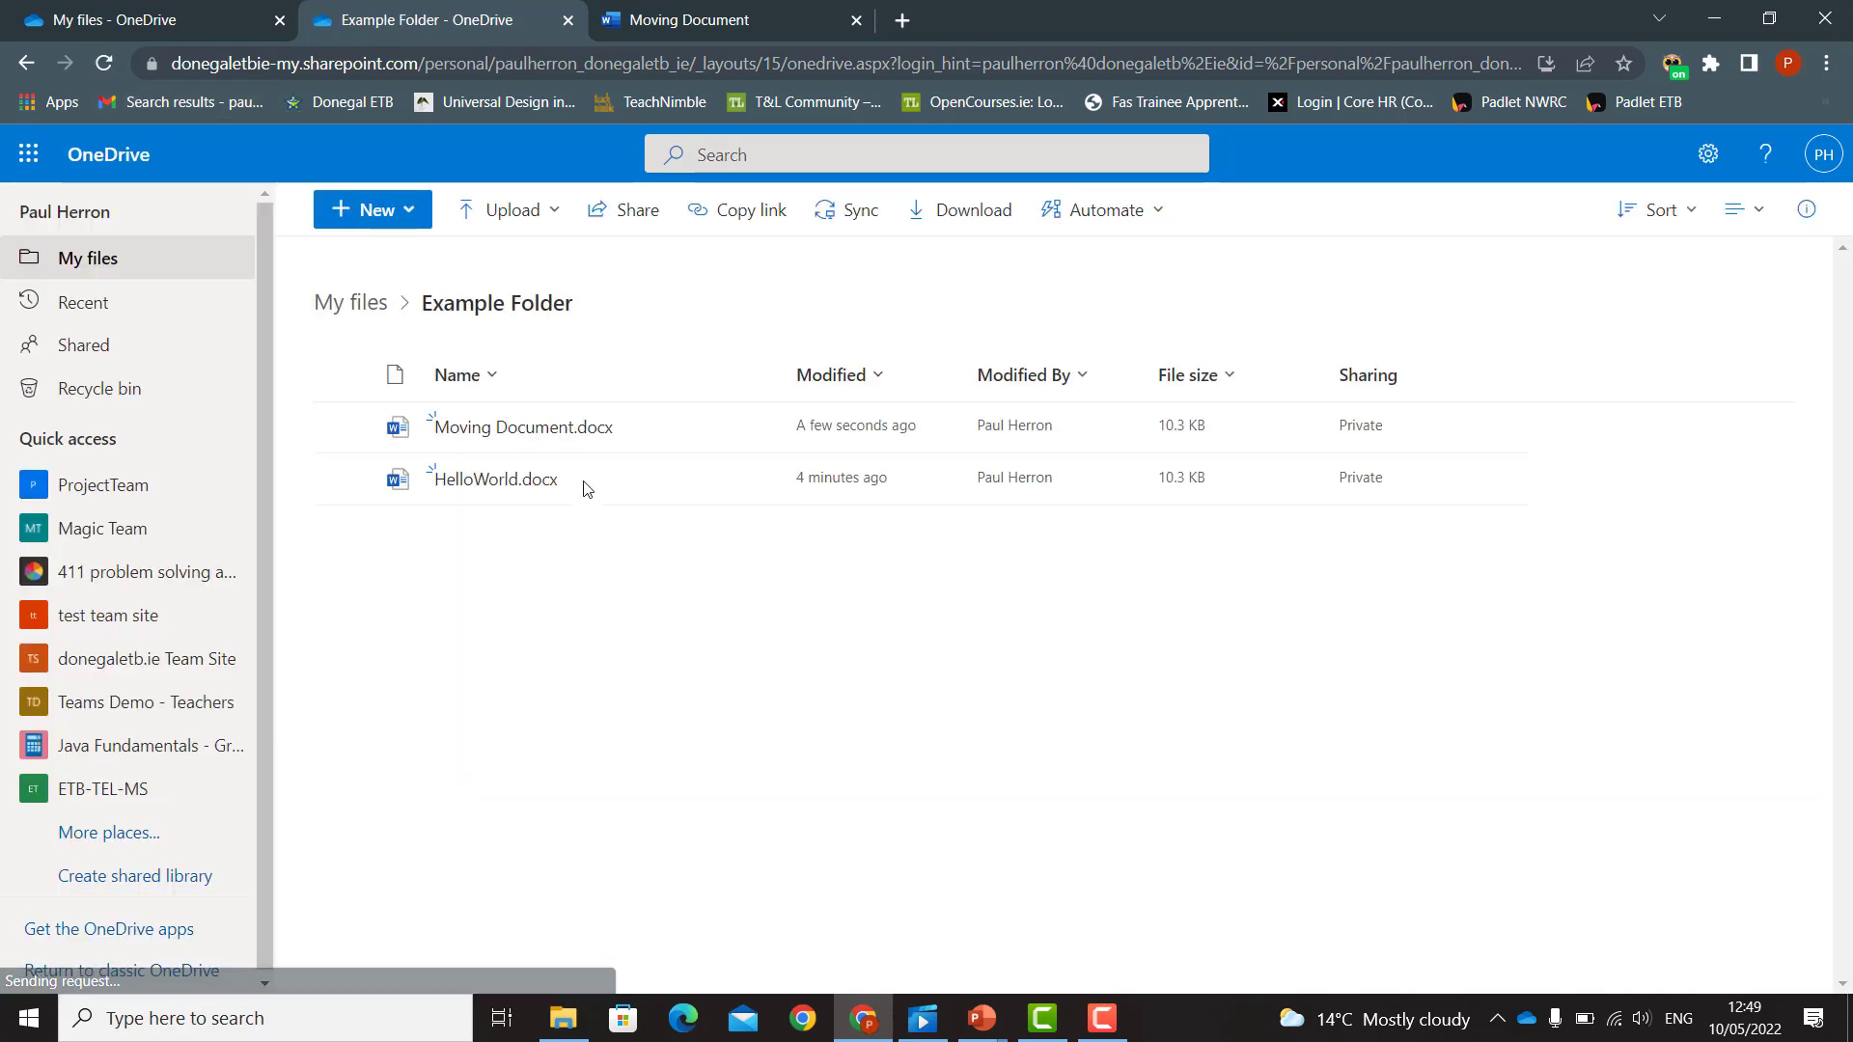
pyautogui.moveTo(582, 434); pyautogui.dragTo(593, 441)
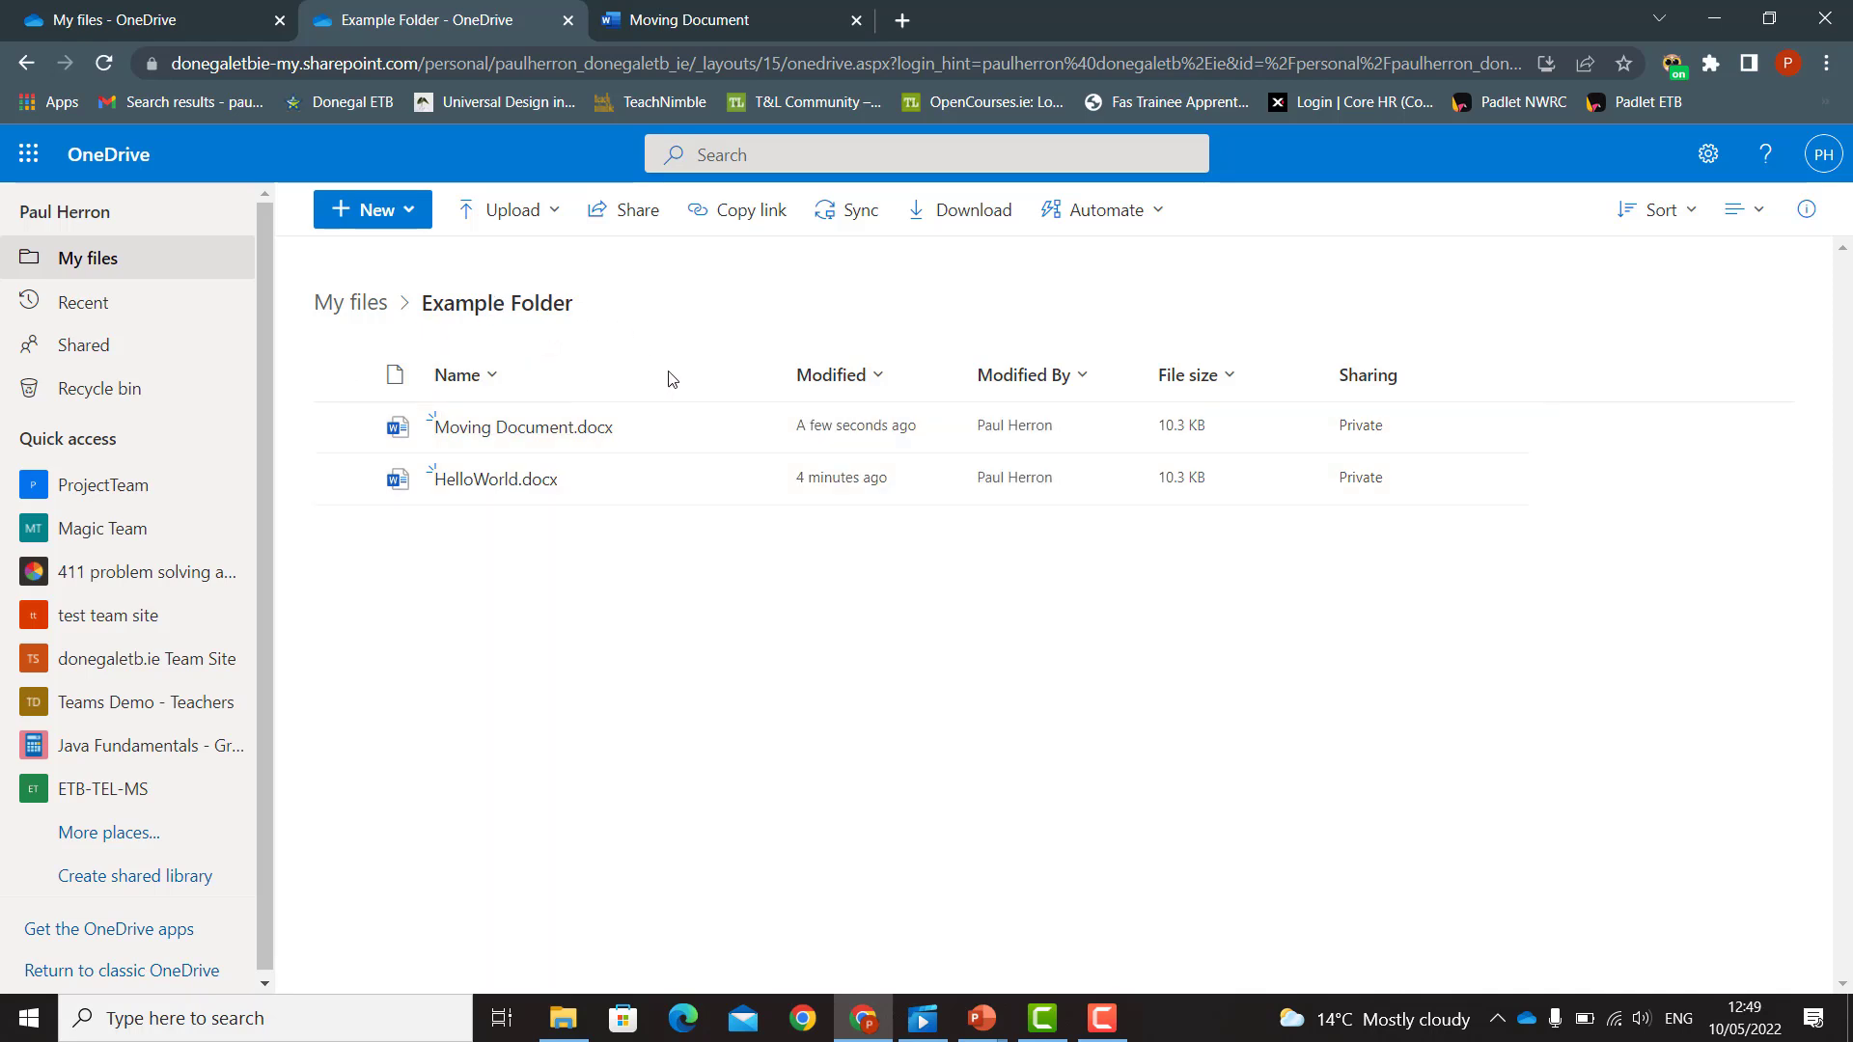
# - Move Moving Document.docx from Example Folder into Example Folder 2
pyautogui.click(752, 428)
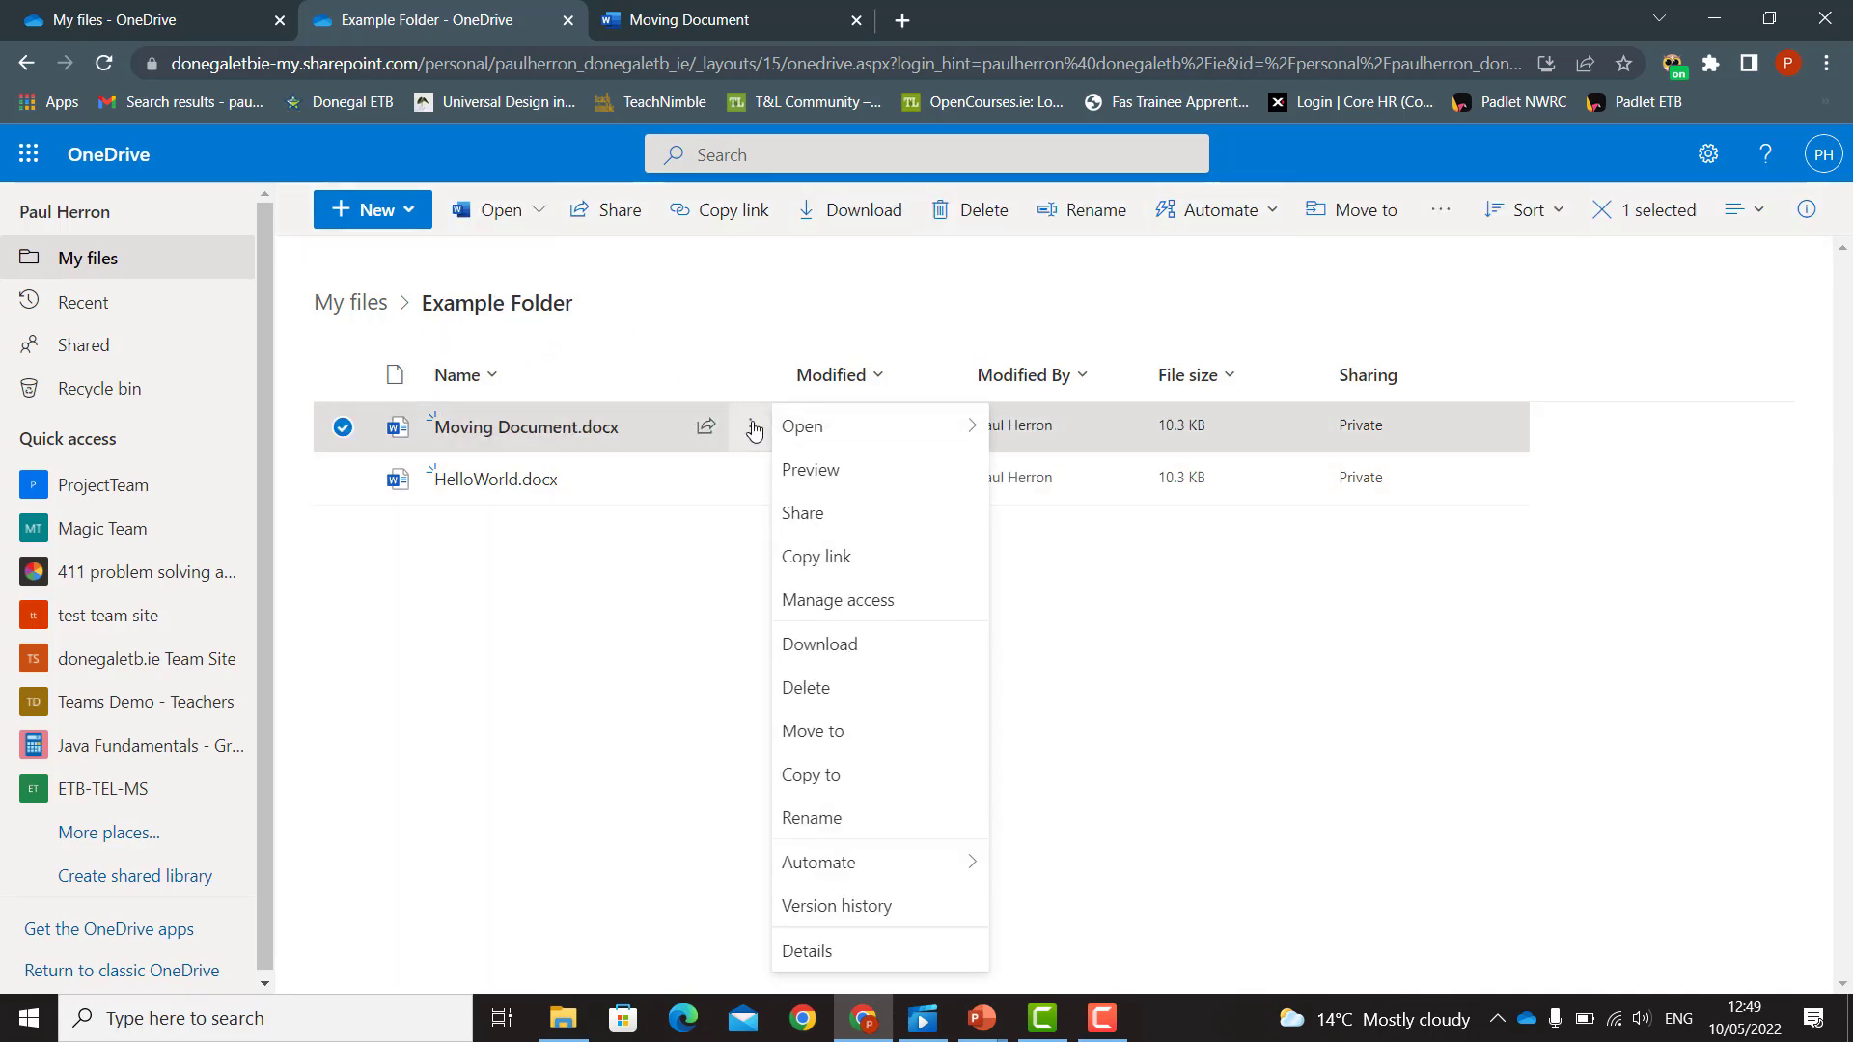
pyautogui.click(812, 731)
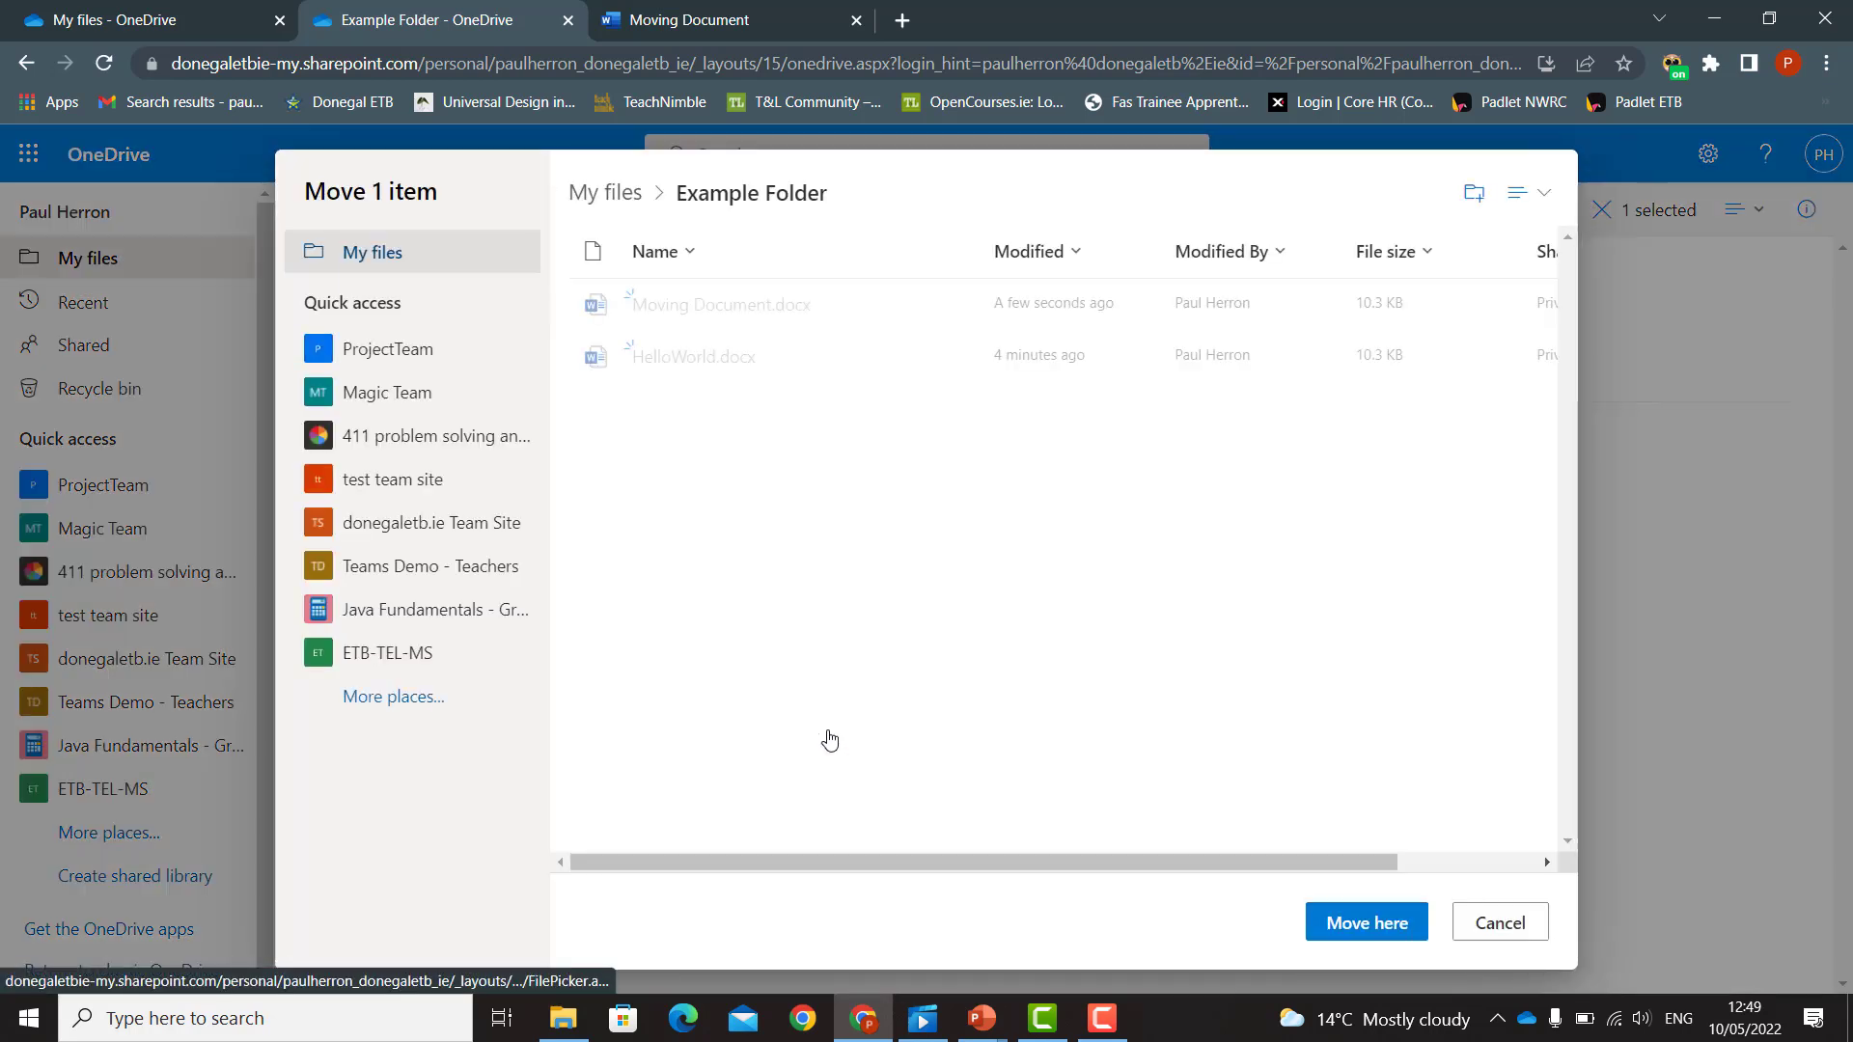
pyautogui.click(371, 260)
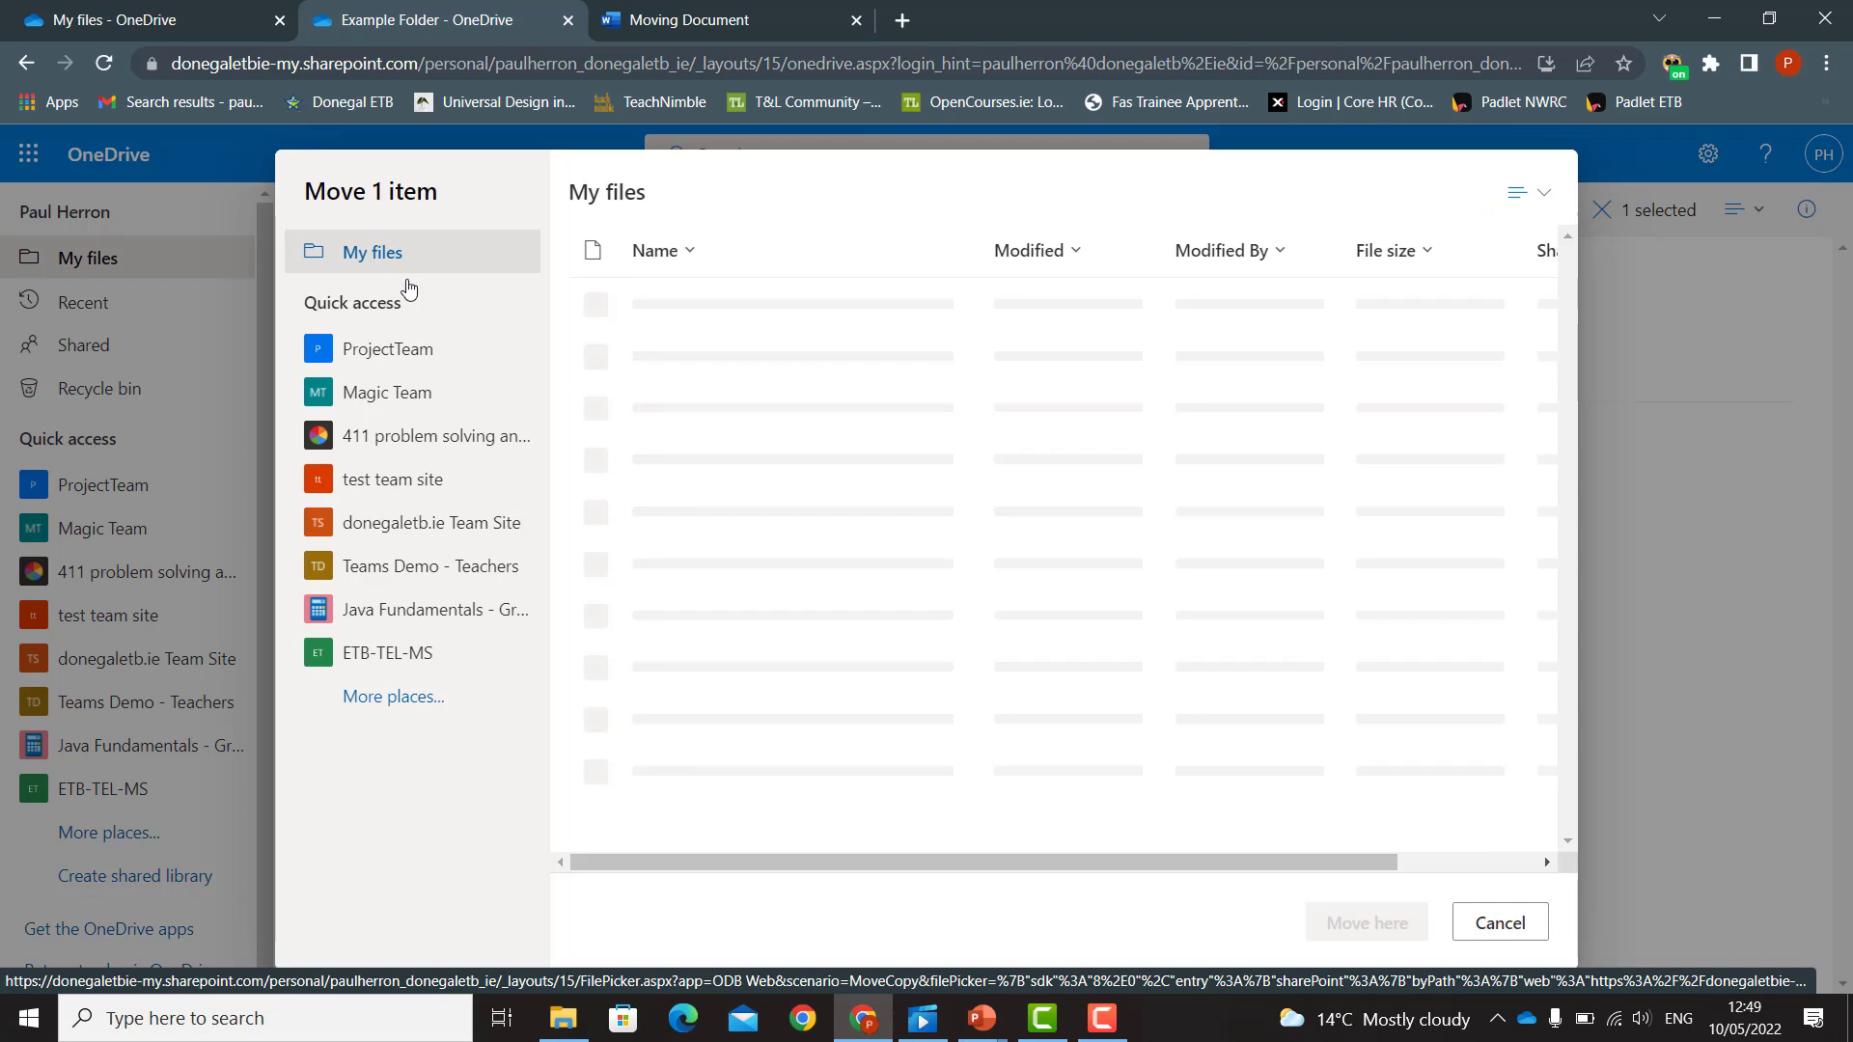
pyautogui.click(703, 302)
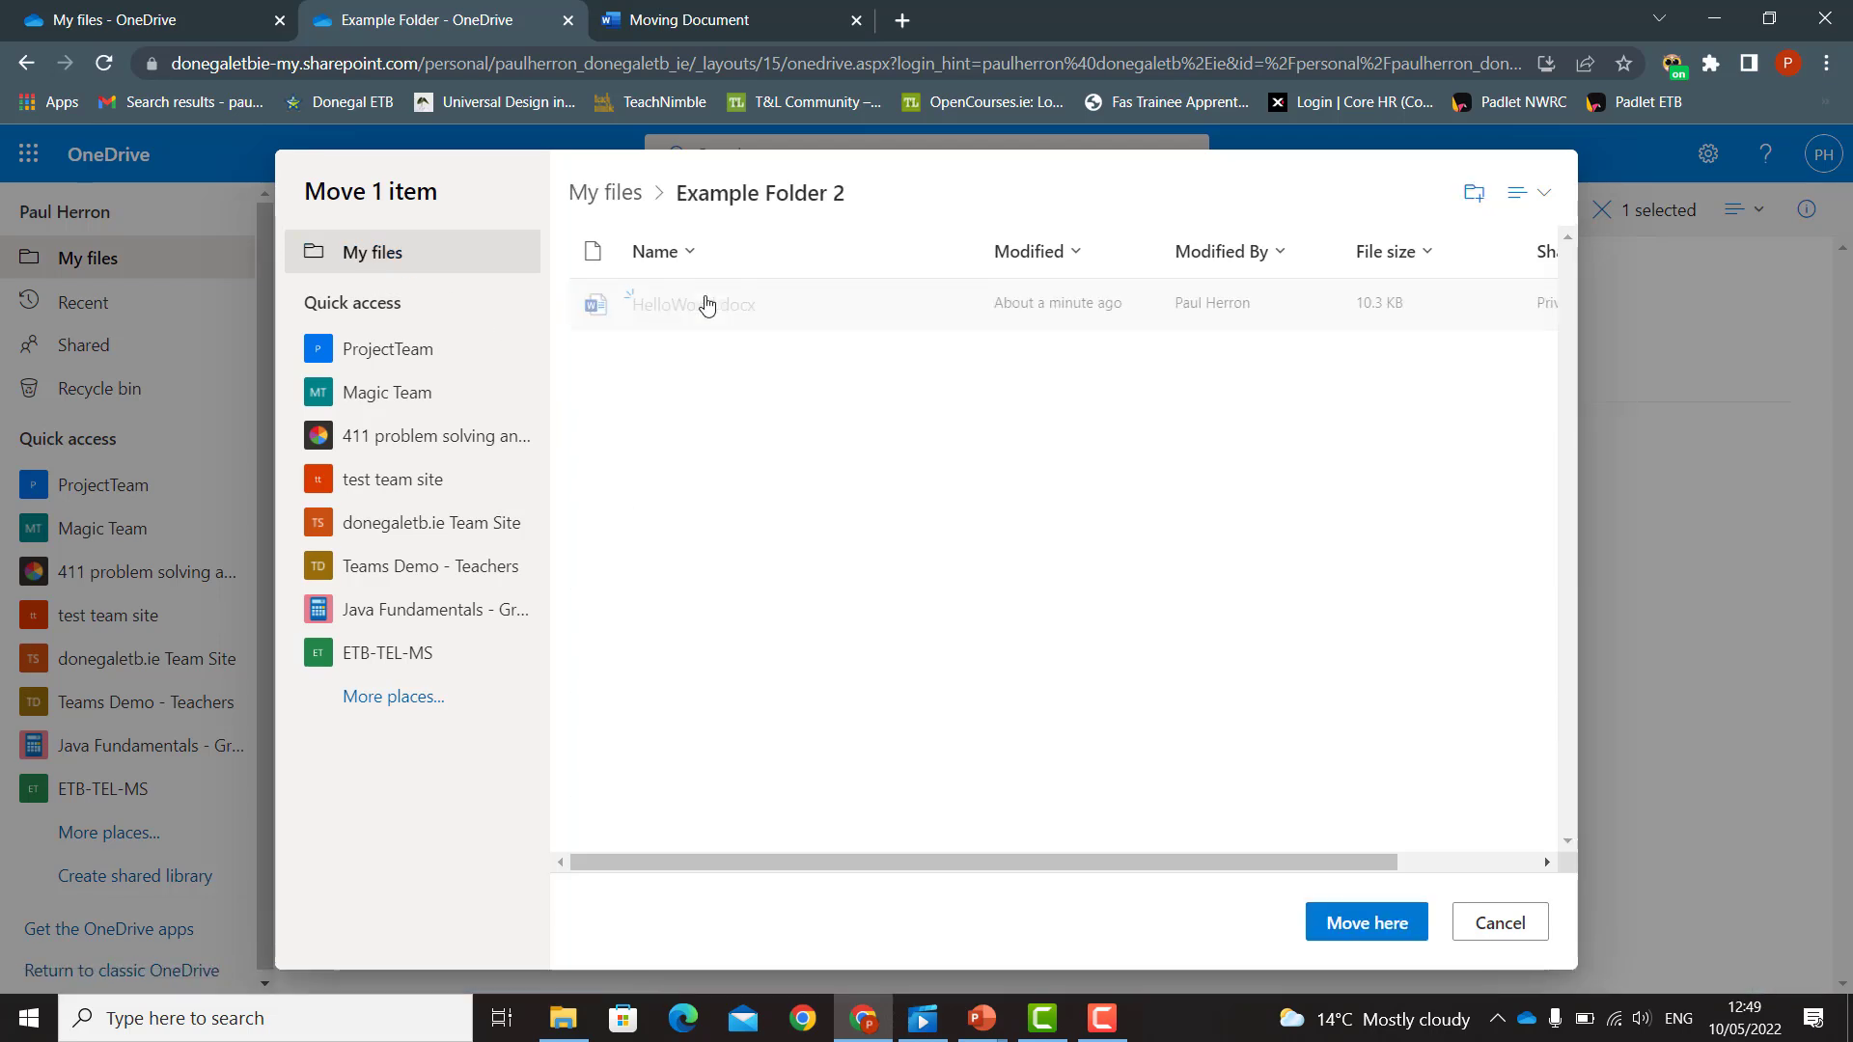
pyautogui.click(1369, 922)
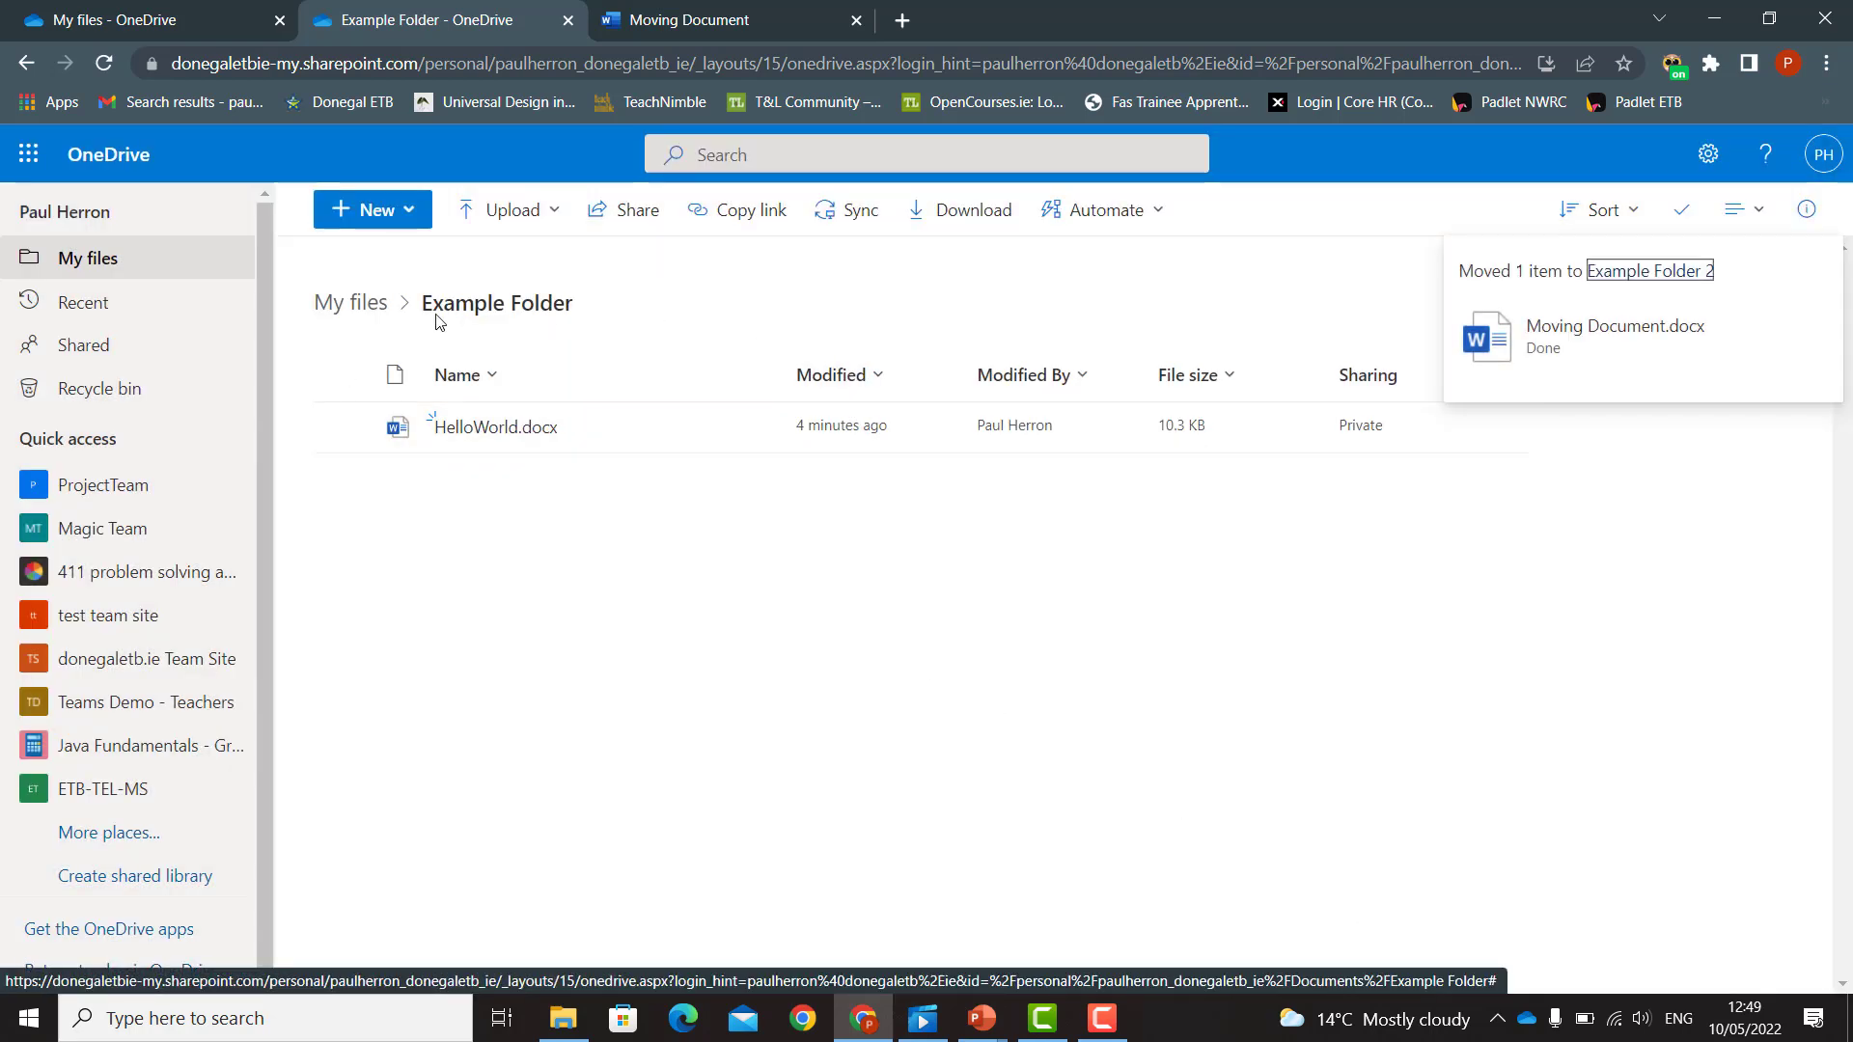
# - Delete Moving Document.docx from Example Folder 2, even though the file is still open
pyautogui.click(335, 318)
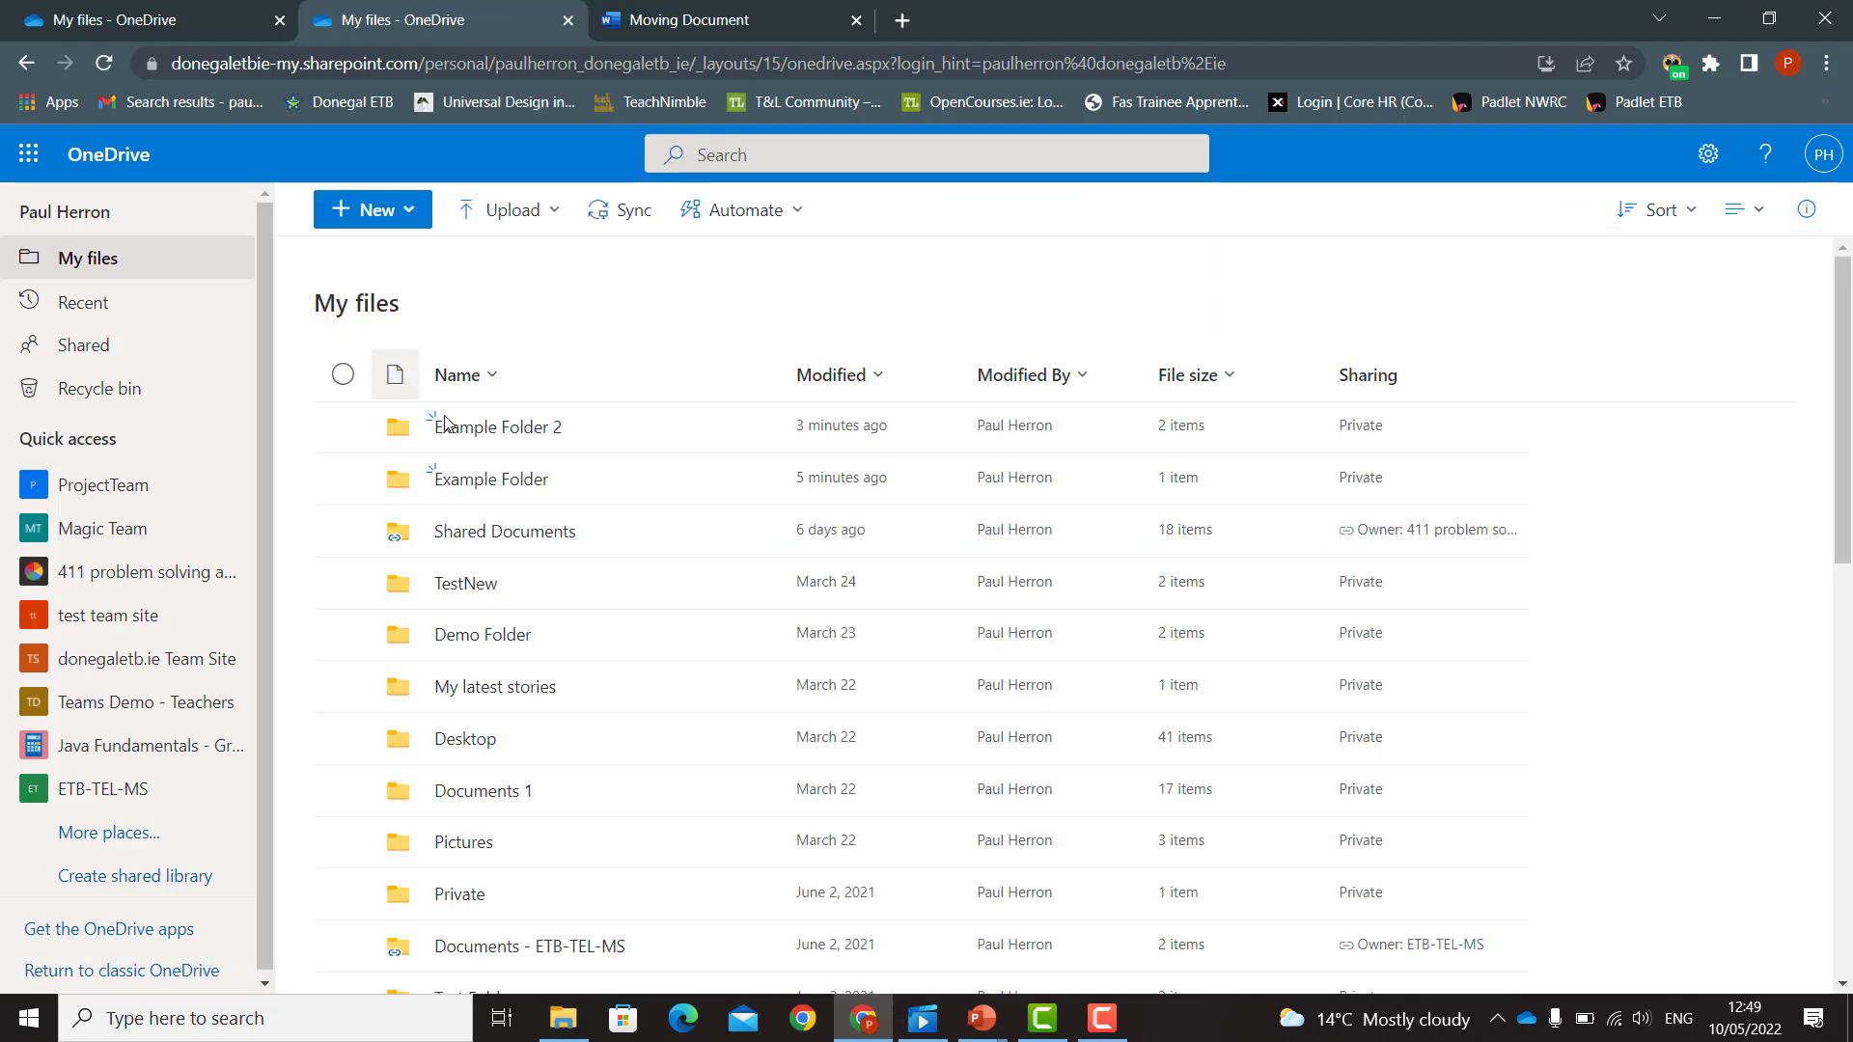
pyautogui.click(486, 431)
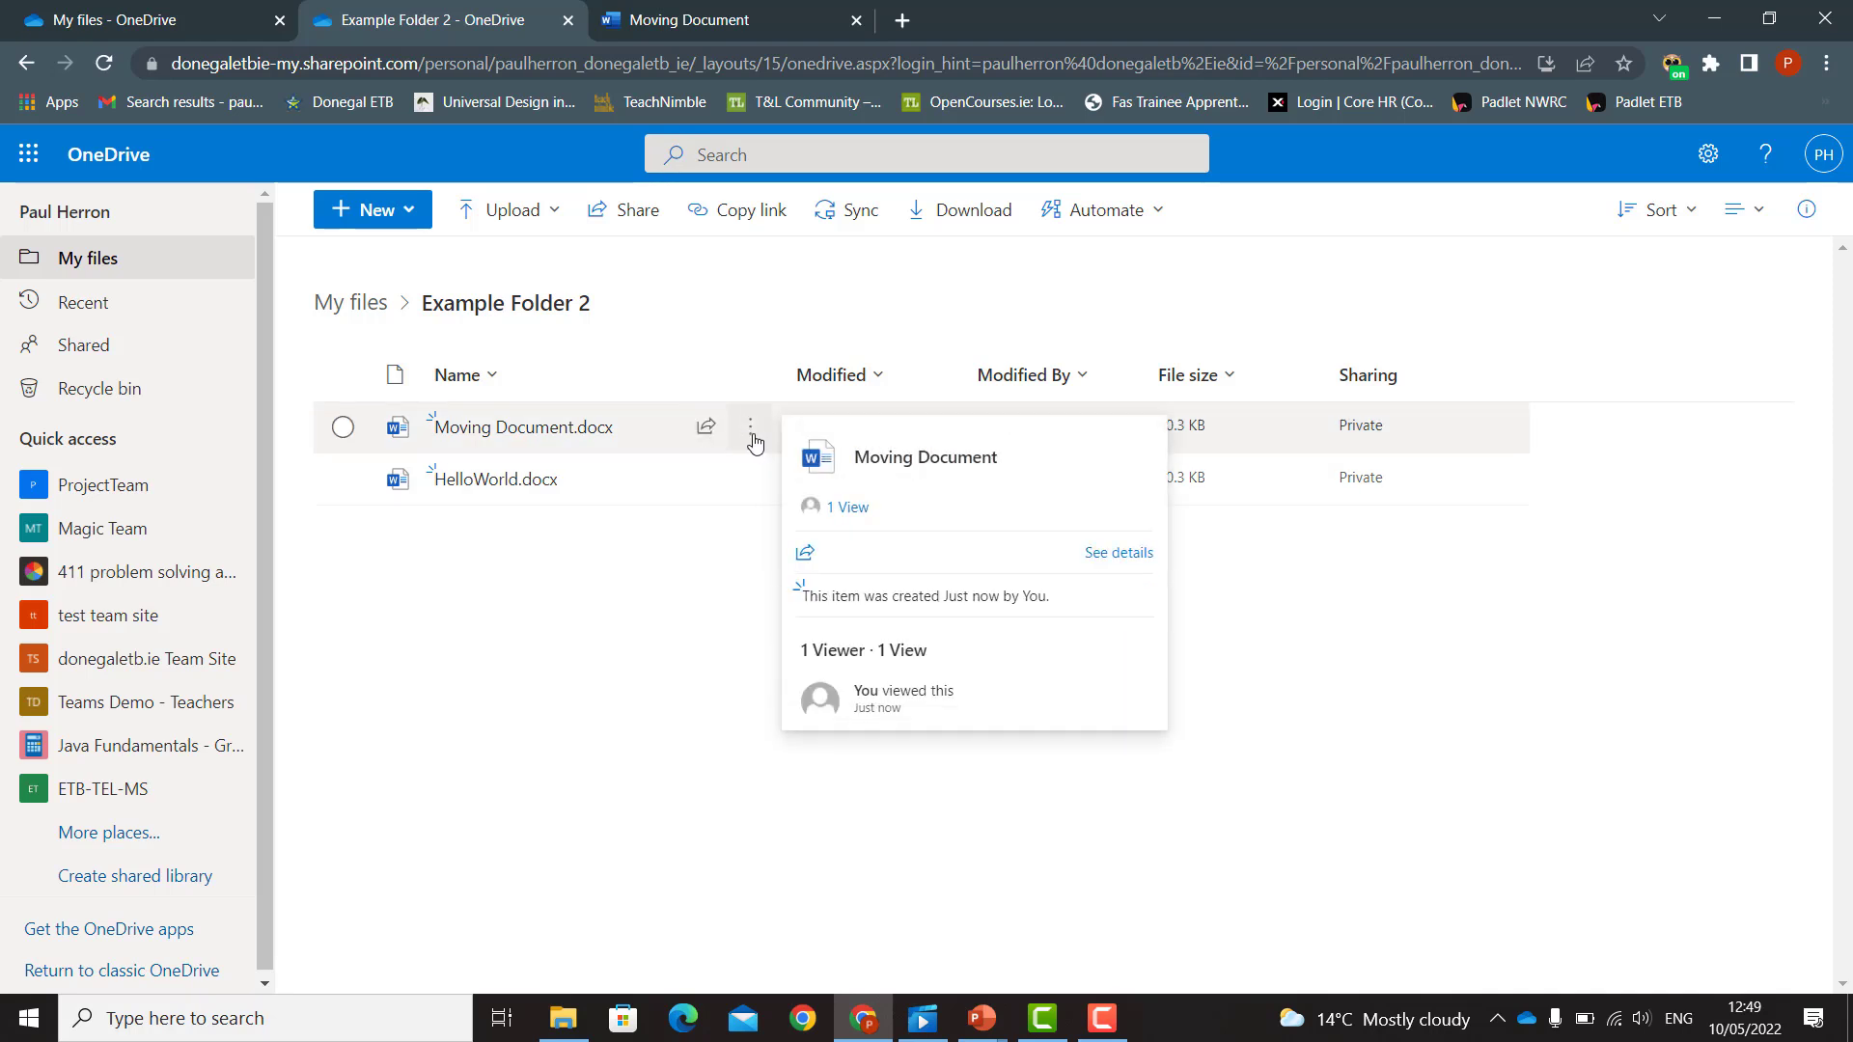
pyautogui.click(752, 437)
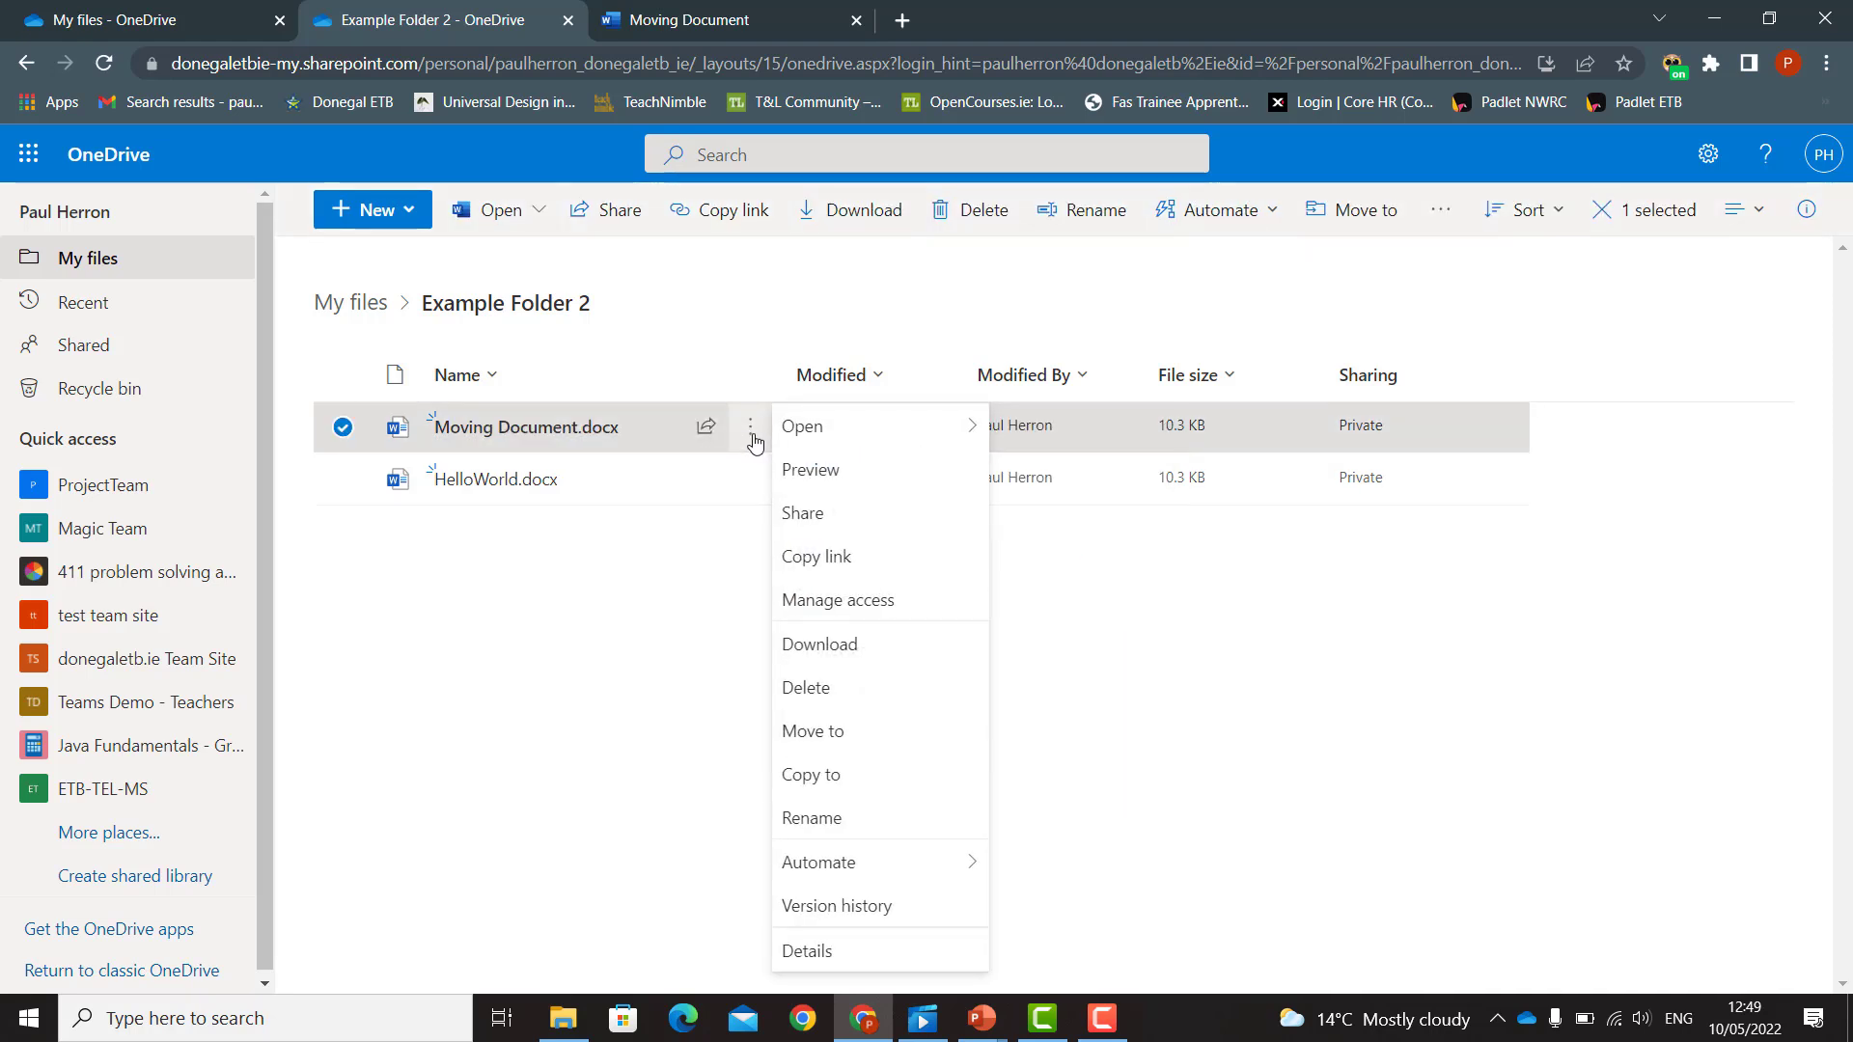
pyautogui.click(789, 689)
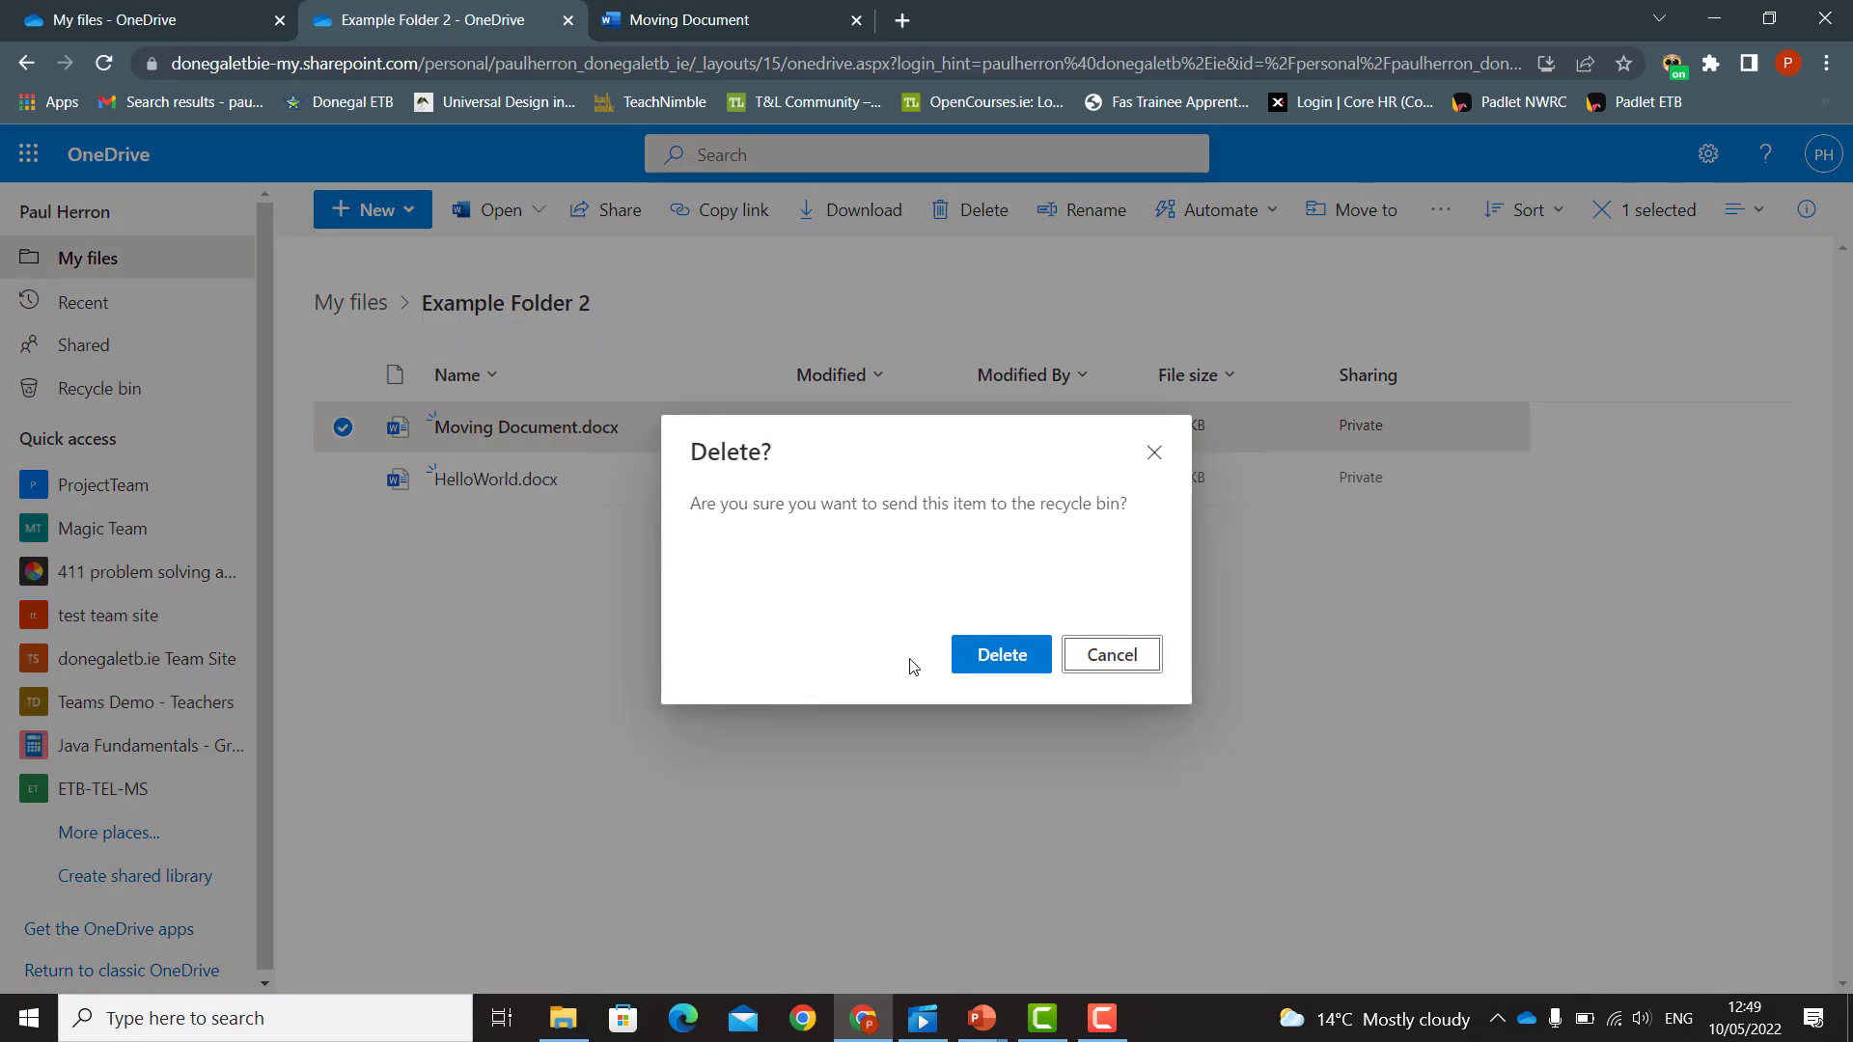
pyautogui.click(992, 666)
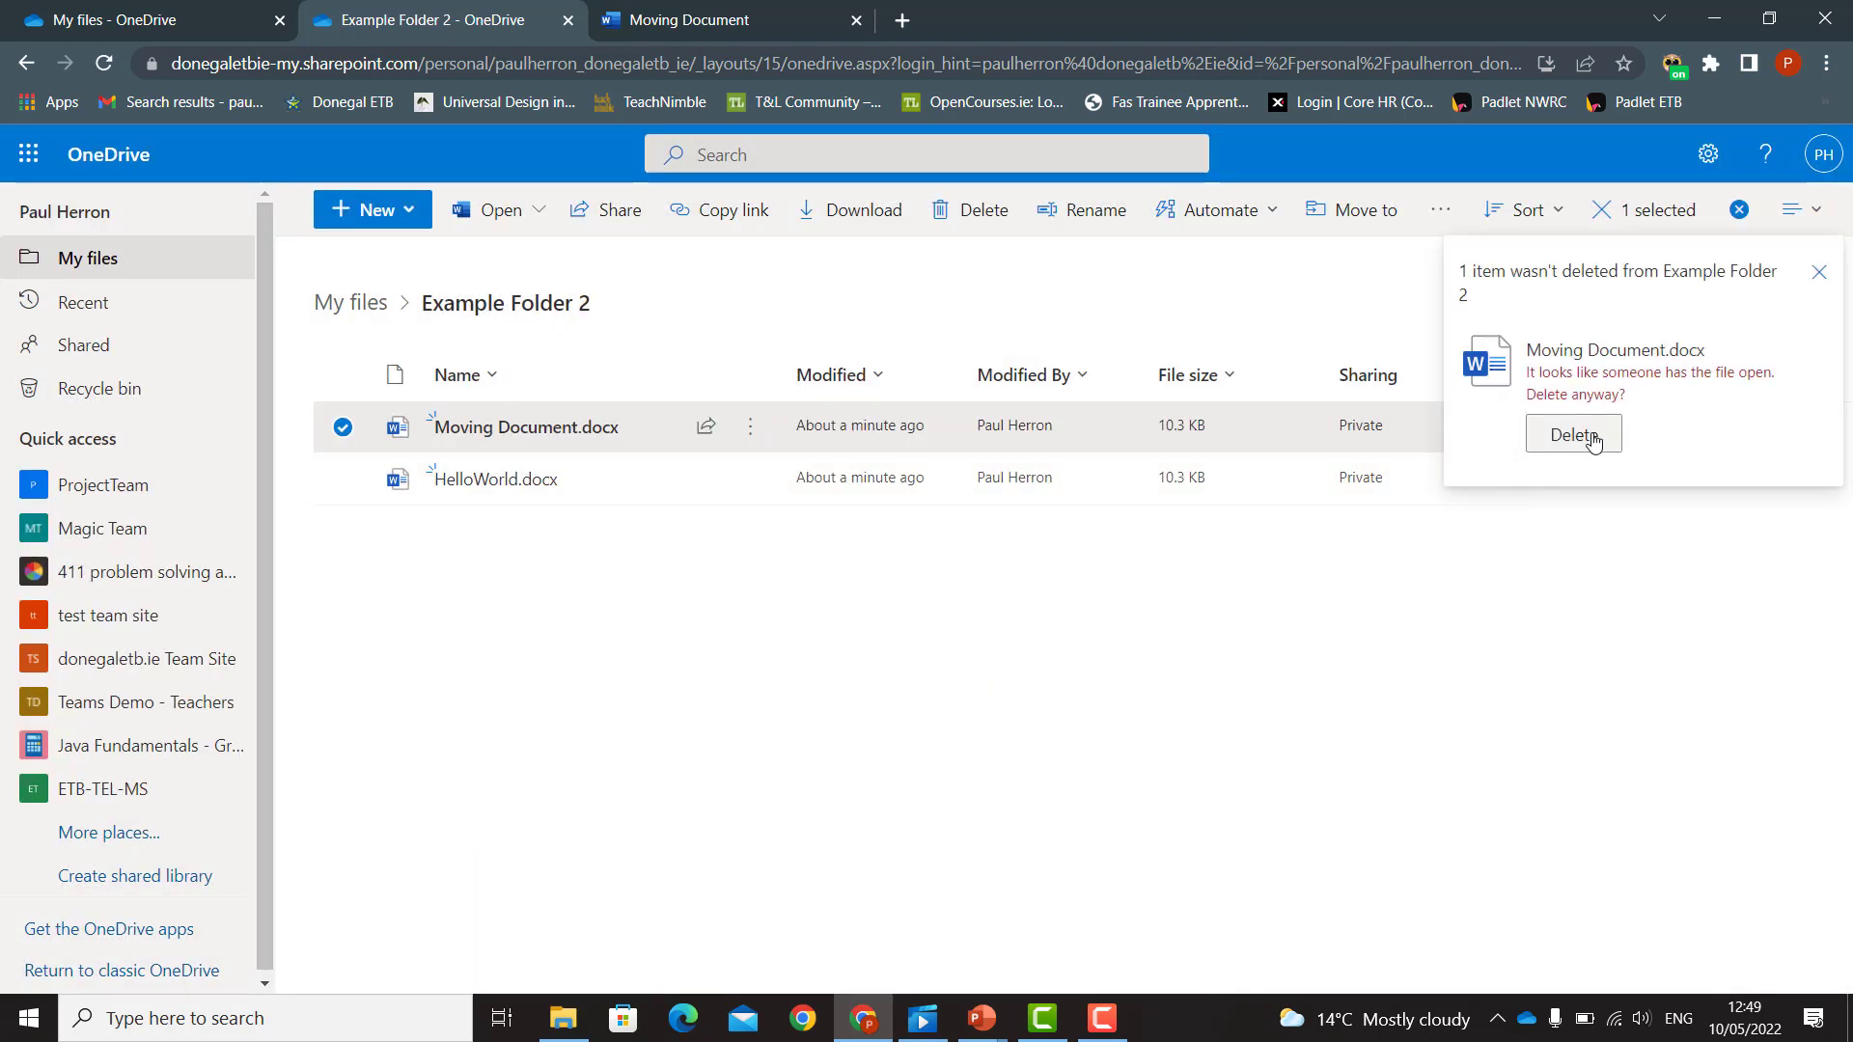
pyautogui.click(1592, 442)
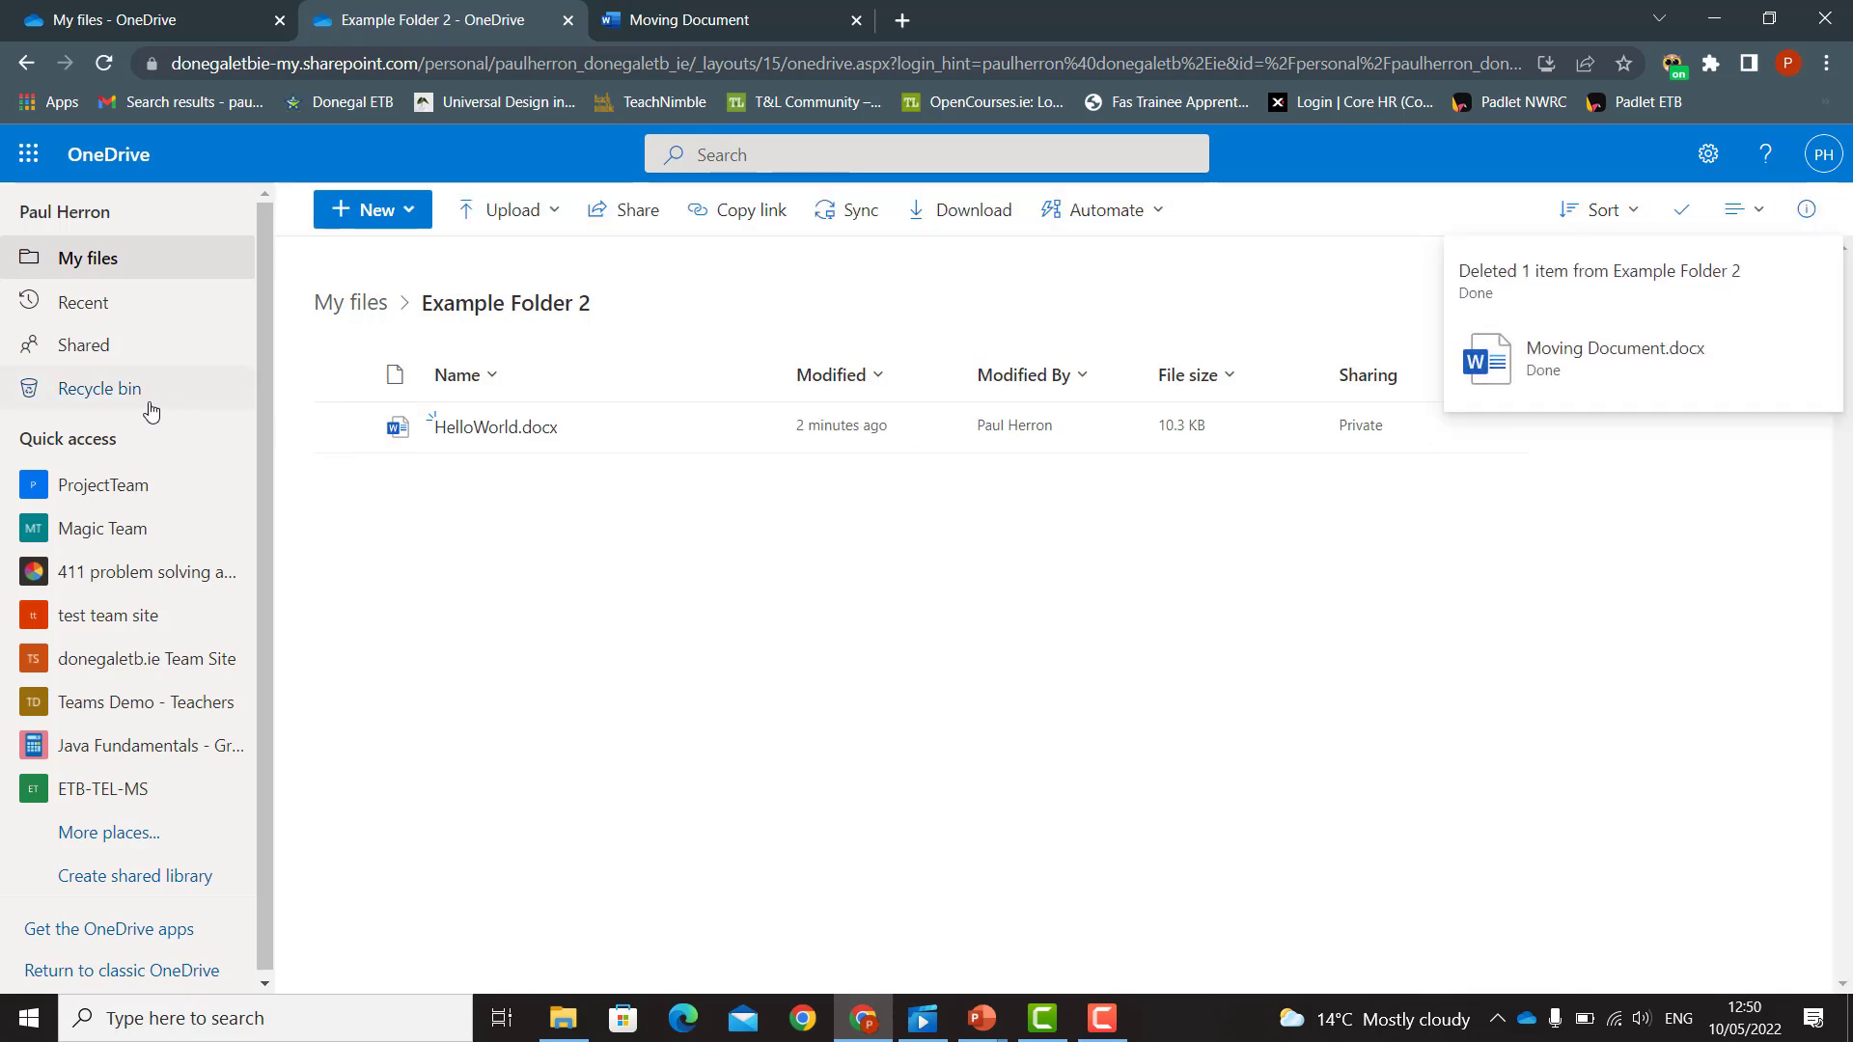
# - Restore Moving Document.docx from the Recycle bin
pyautogui.click(111, 389)
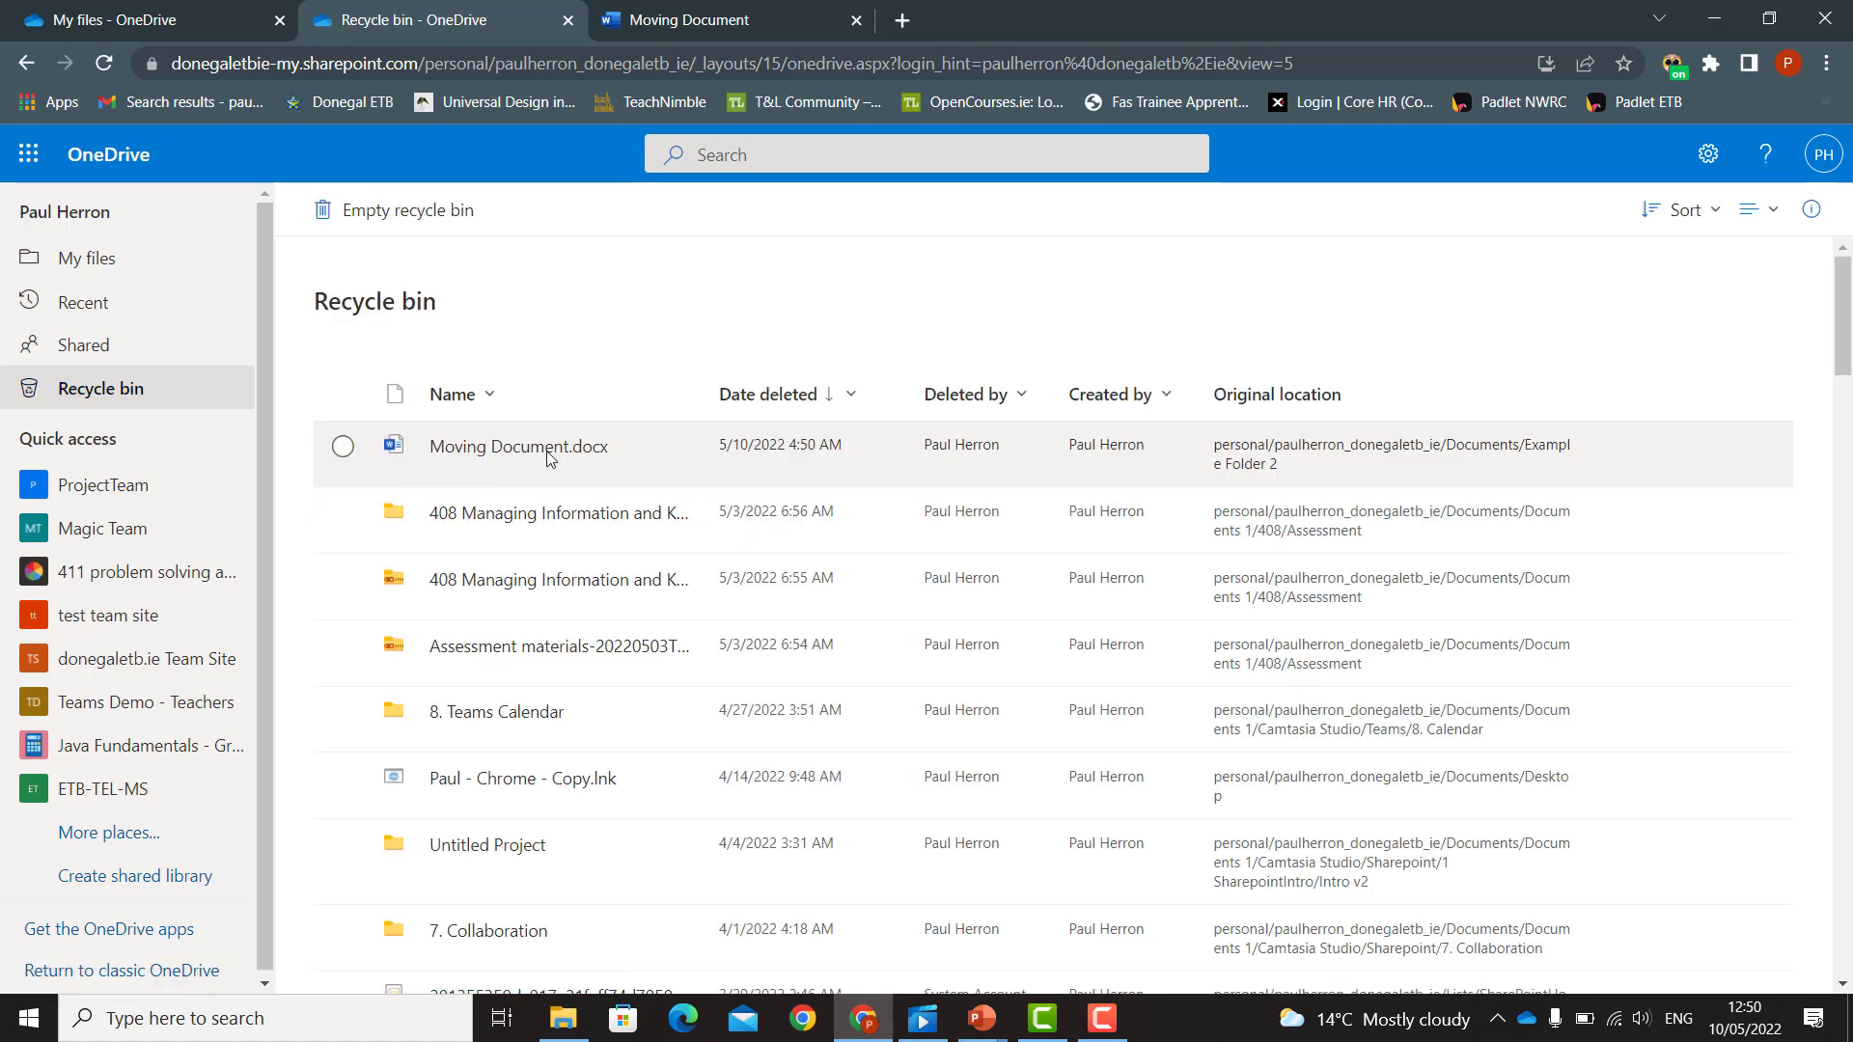
pyautogui.click(343, 447)
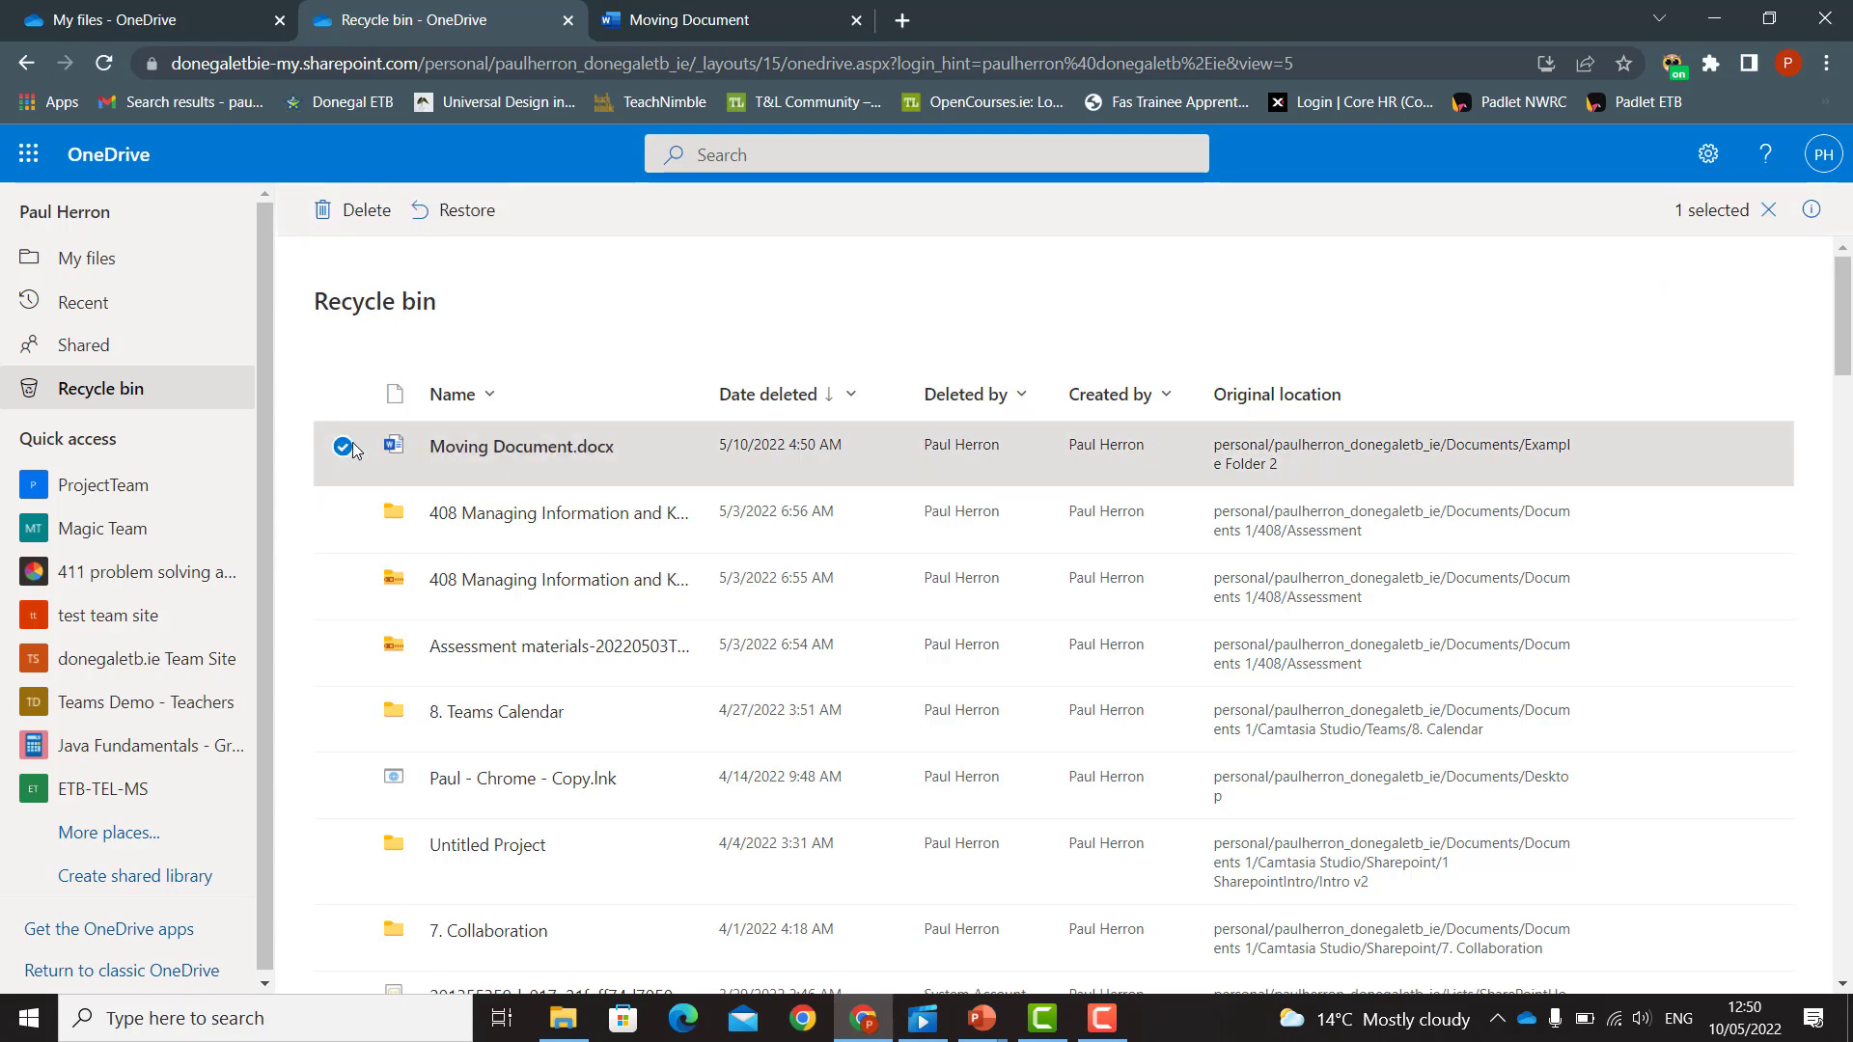
pyautogui.click(461, 210)
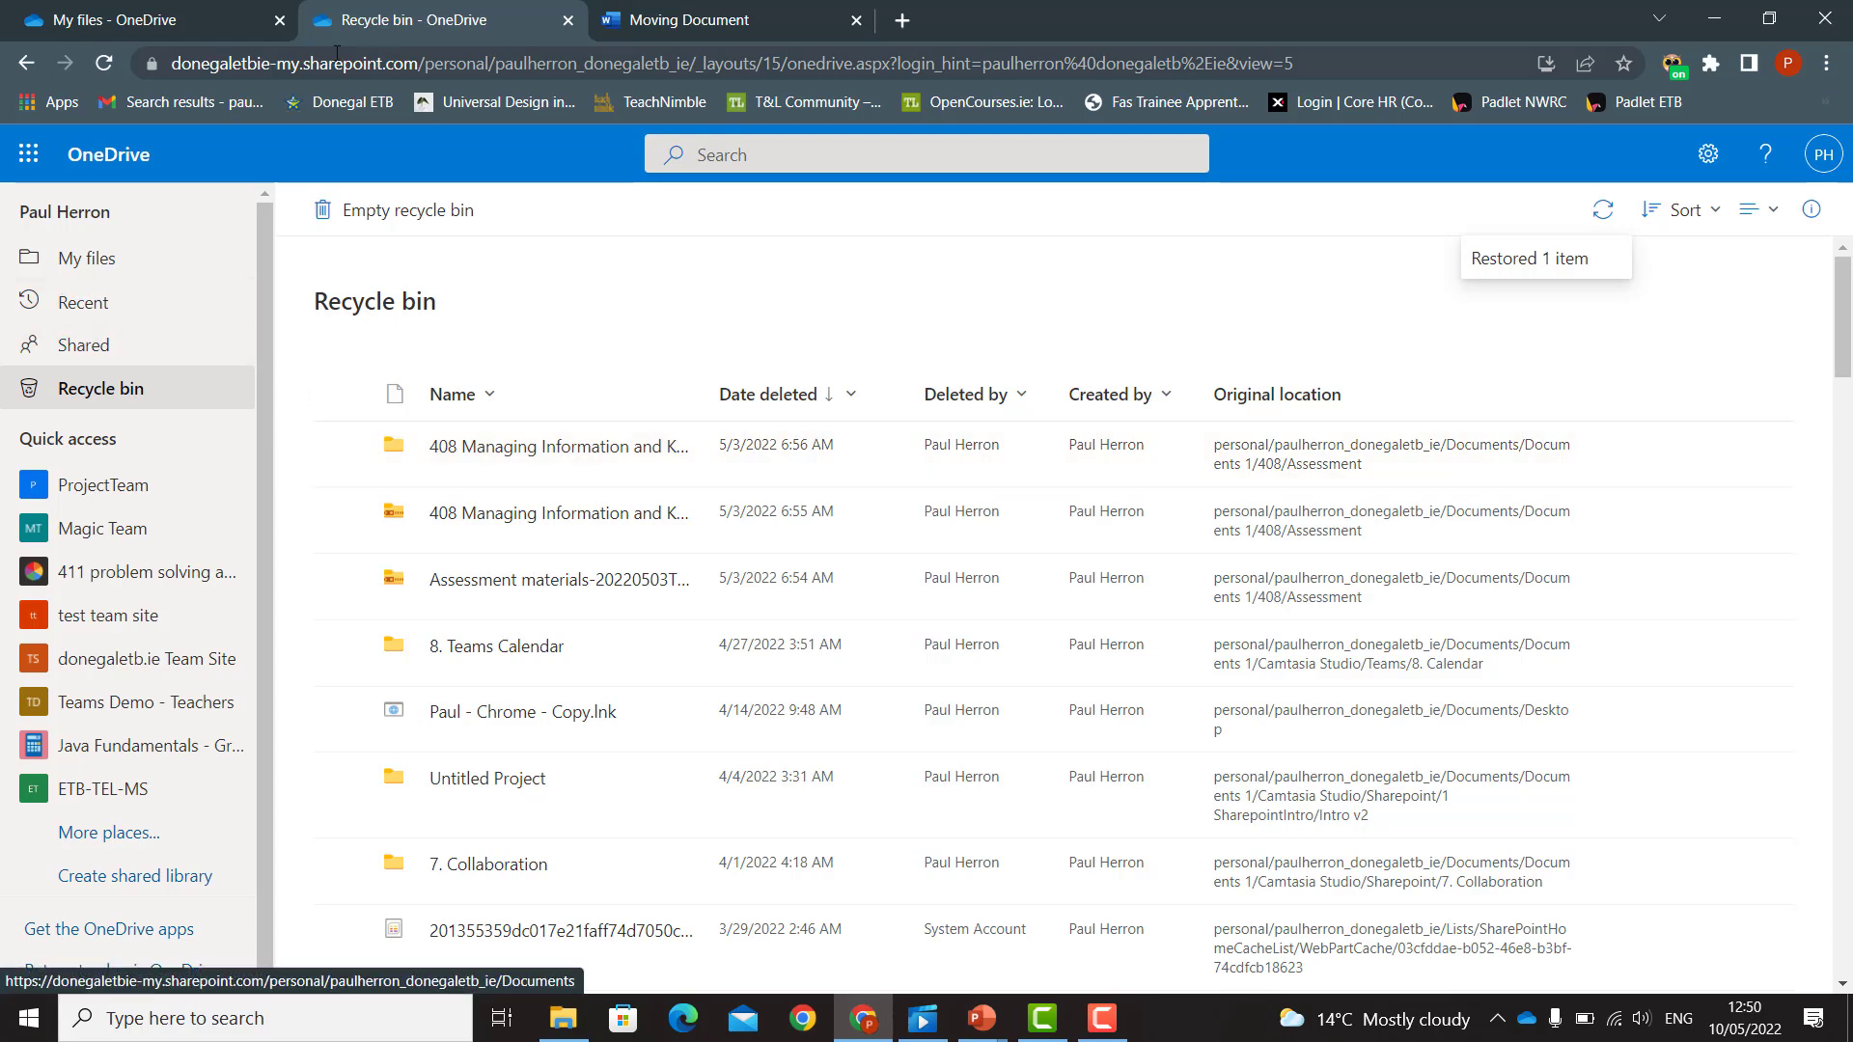
# - Open Example Folder 2 from My files and refresh its listing to check for the restored document
pyautogui.click(96, 257)
pyautogui.click(493, 426)
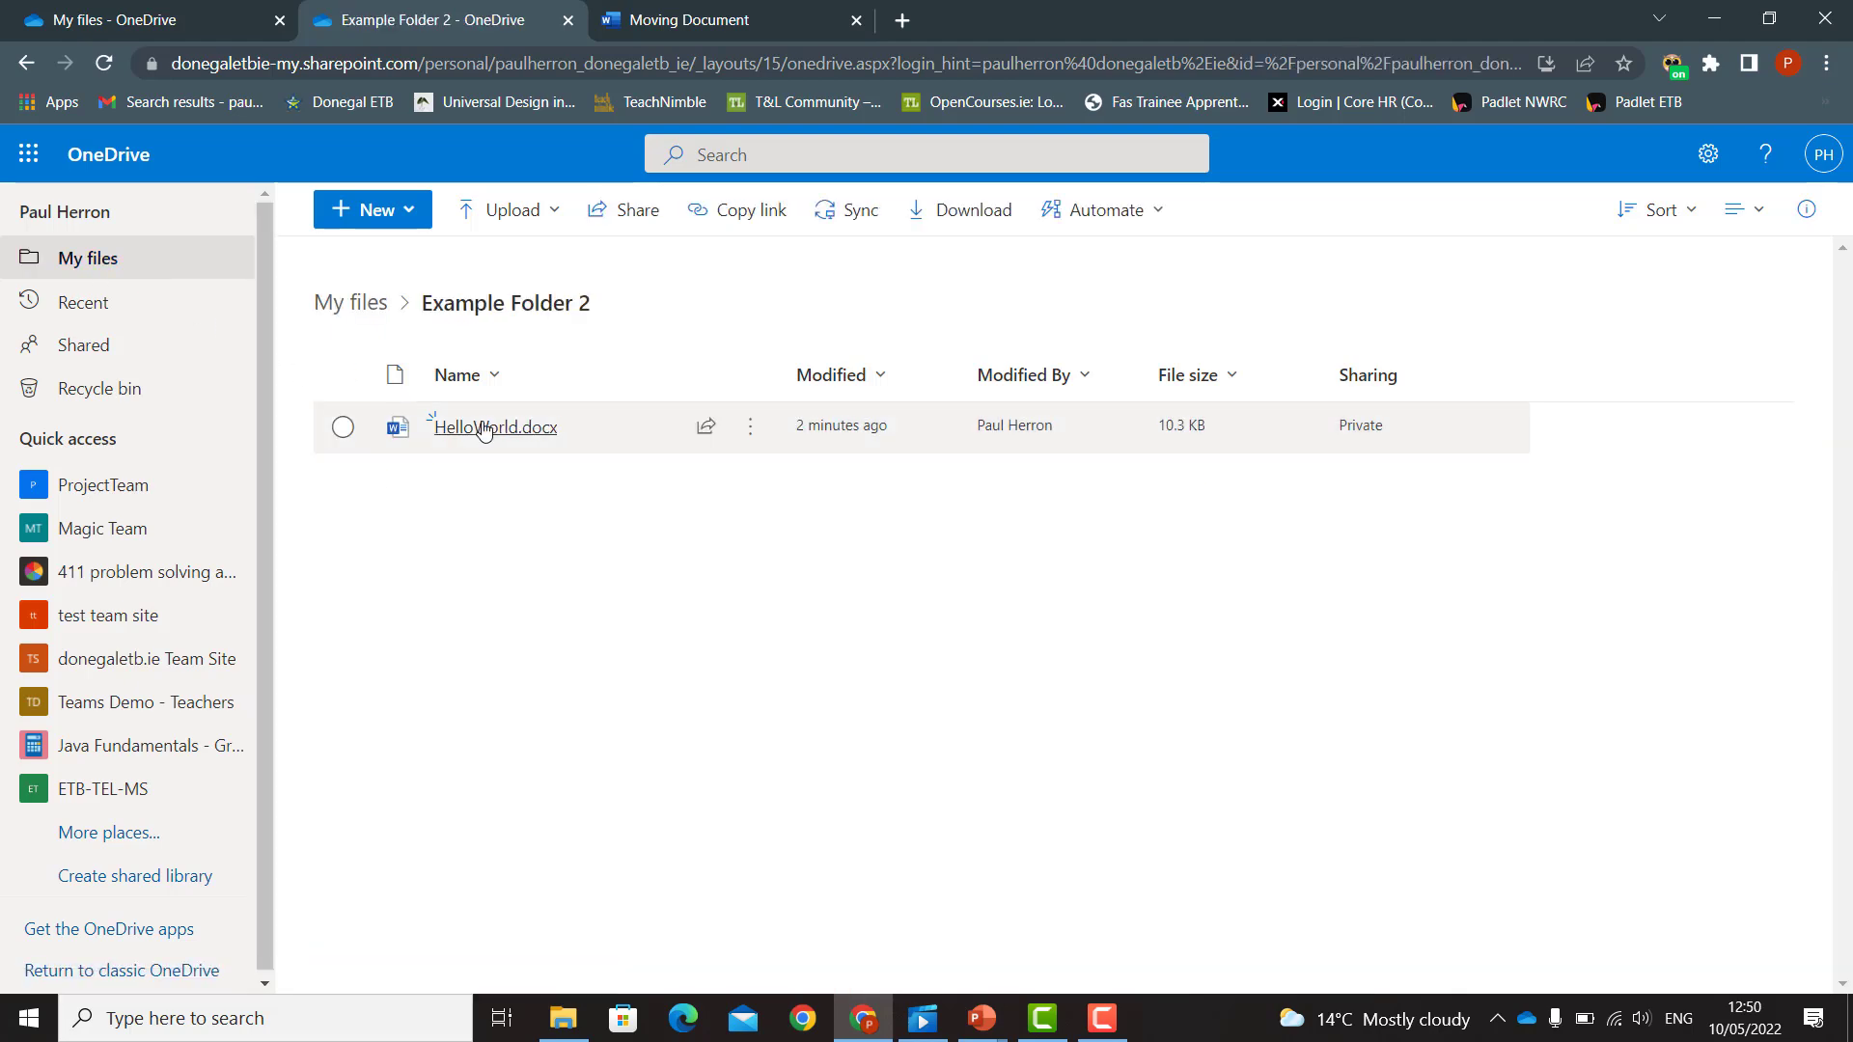
pyautogui.click(104, 62)
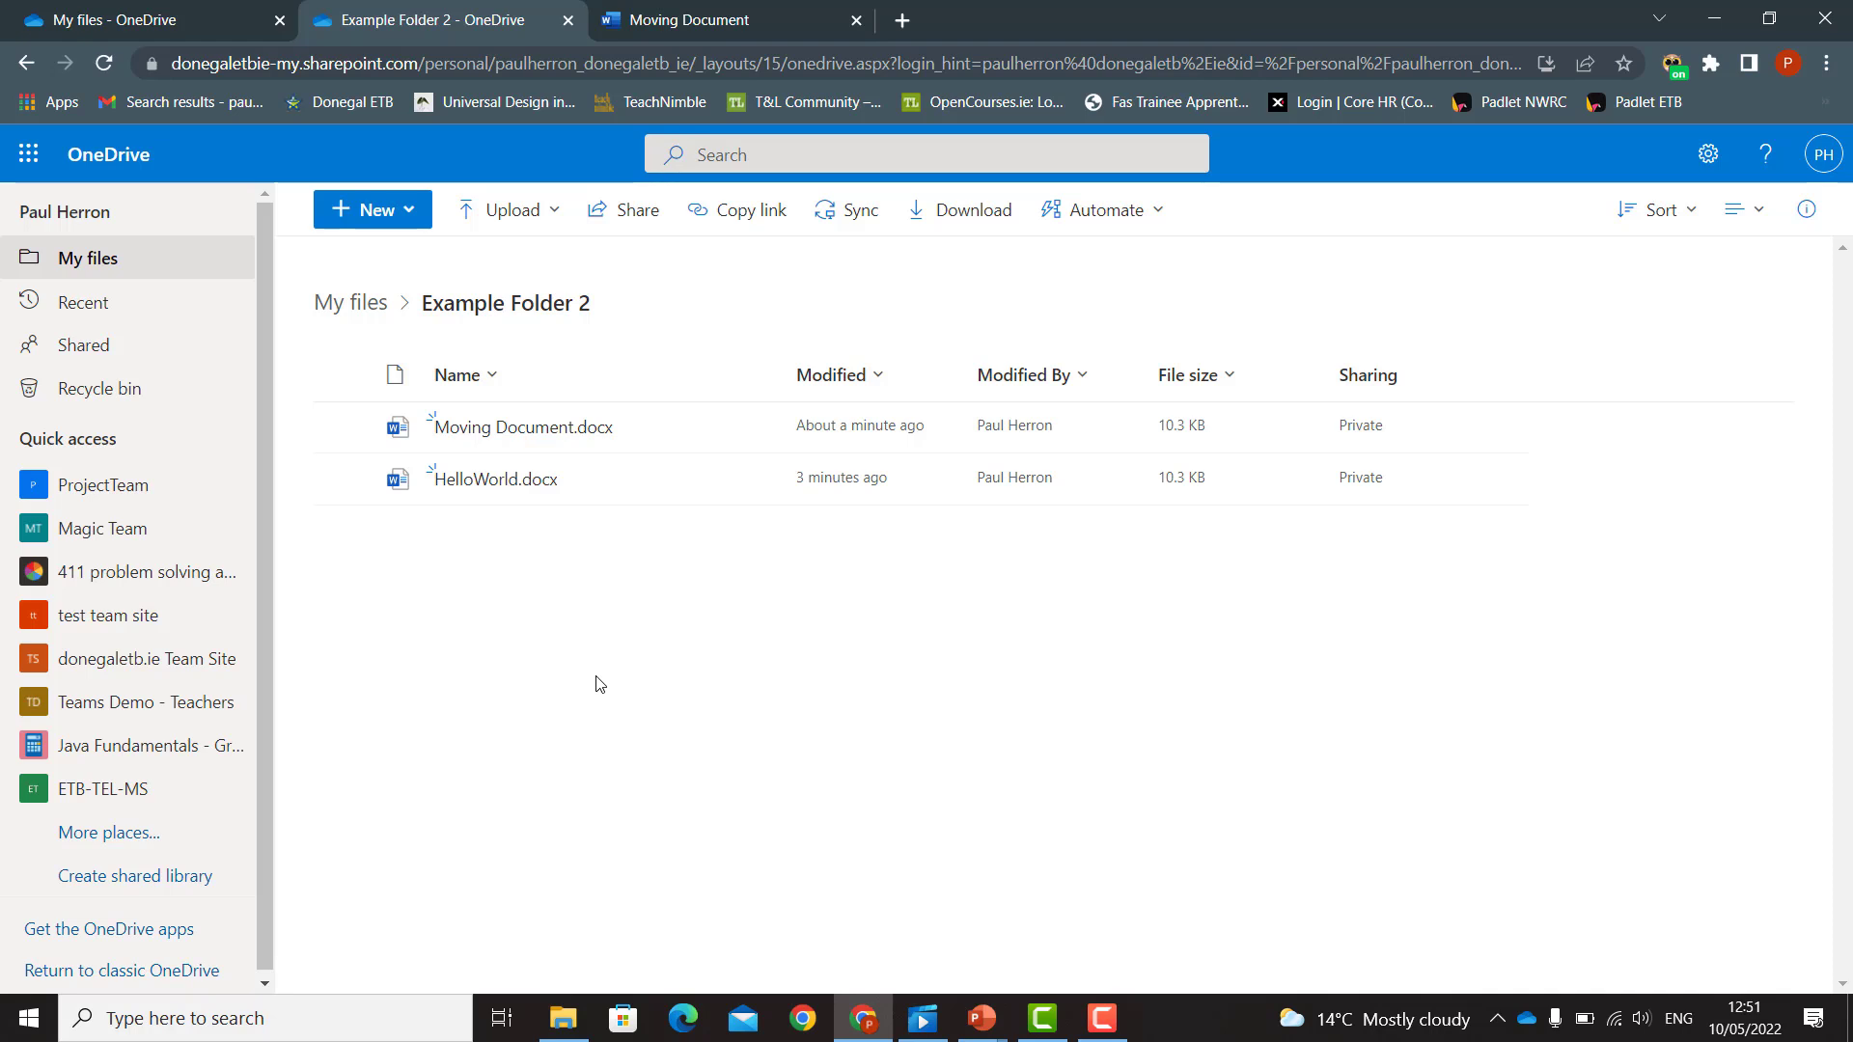
# - Move Example Folder from My files into Example Folder 2 and open the destination folder
pyautogui.click(361, 305)
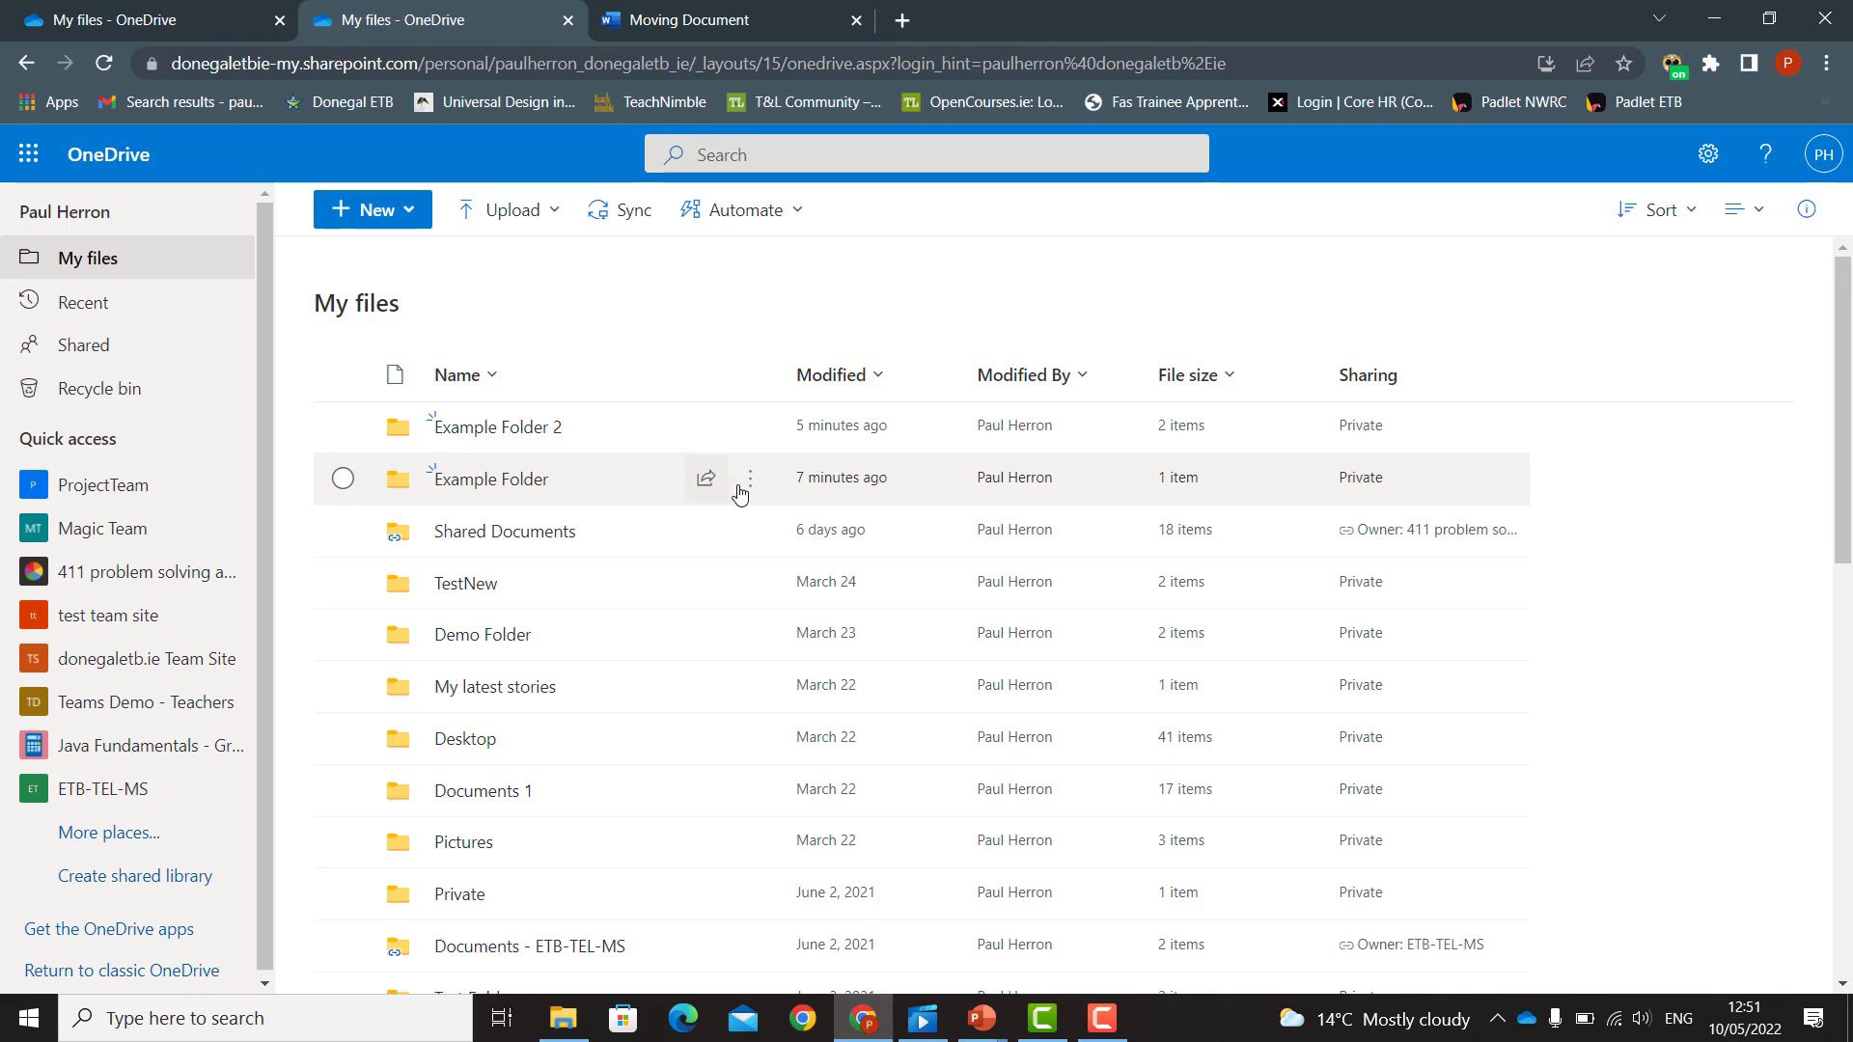
pyautogui.click(752, 482)
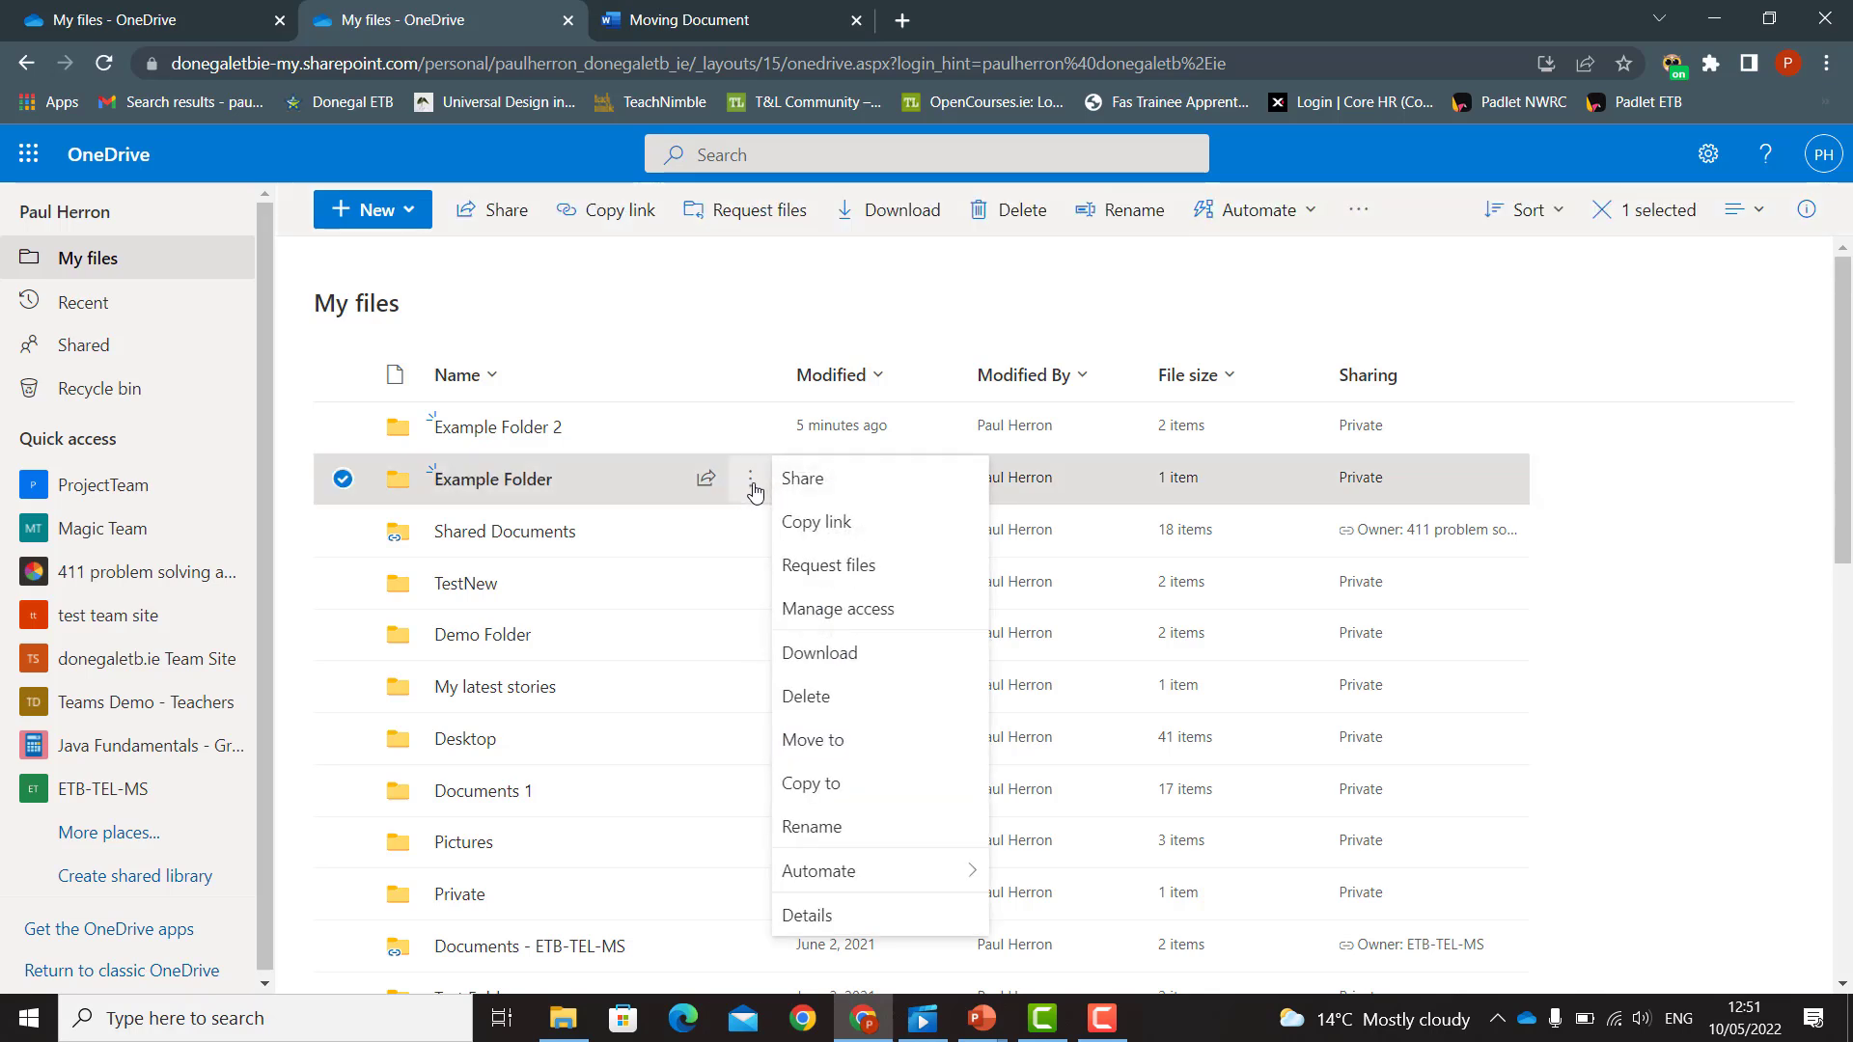
pyautogui.click(828, 741)
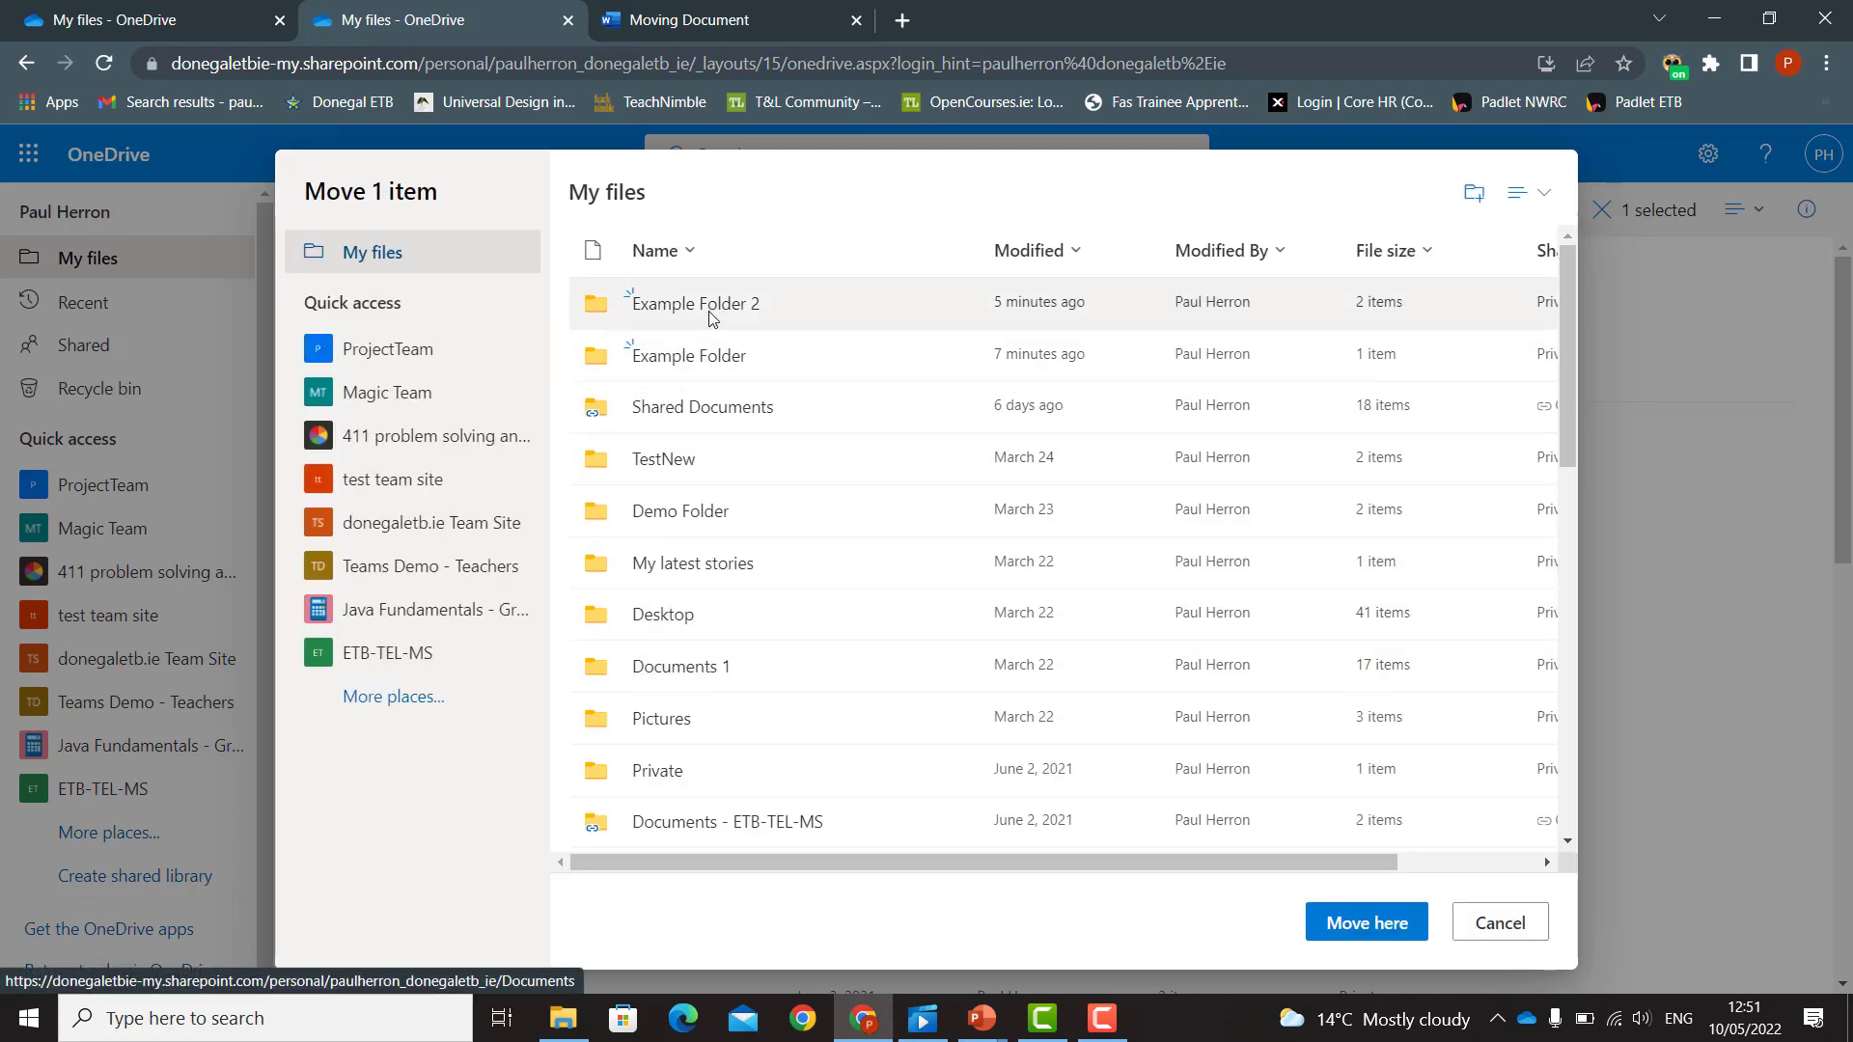
pyautogui.click(709, 313)
pyautogui.click(1364, 921)
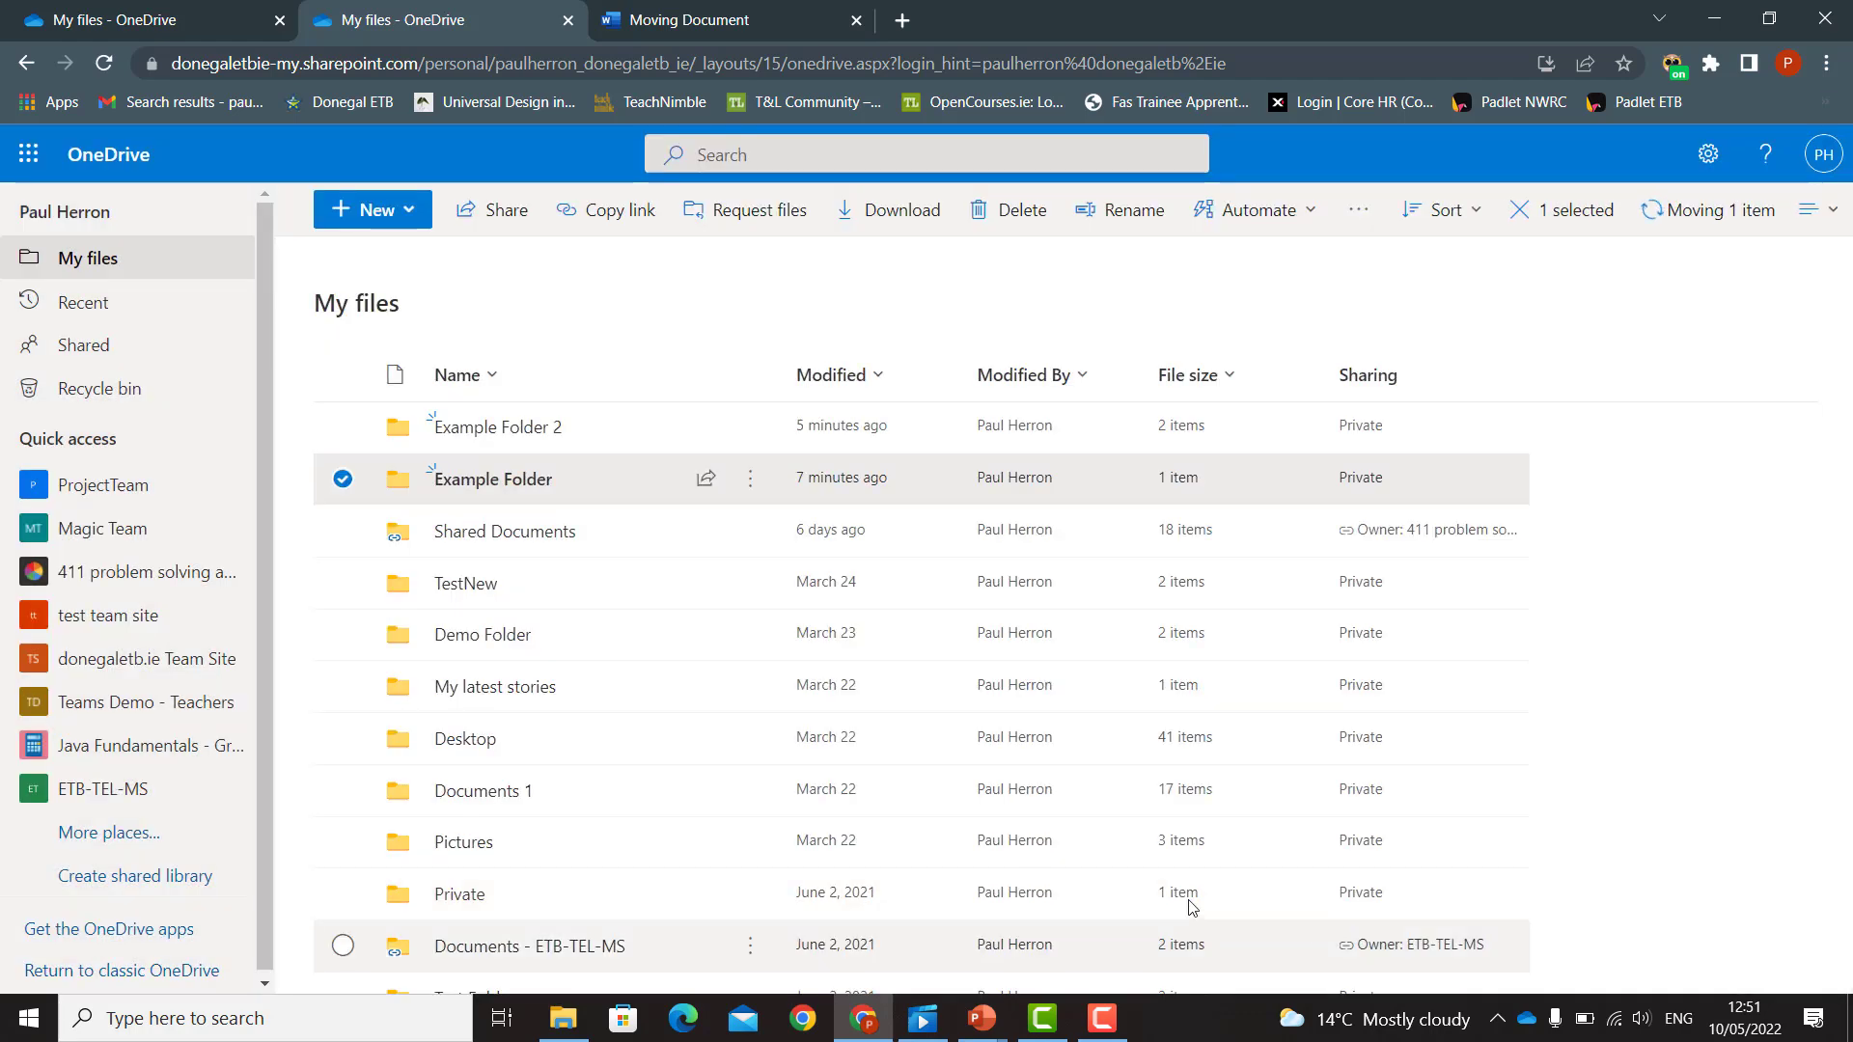
pyautogui.click(516, 428)
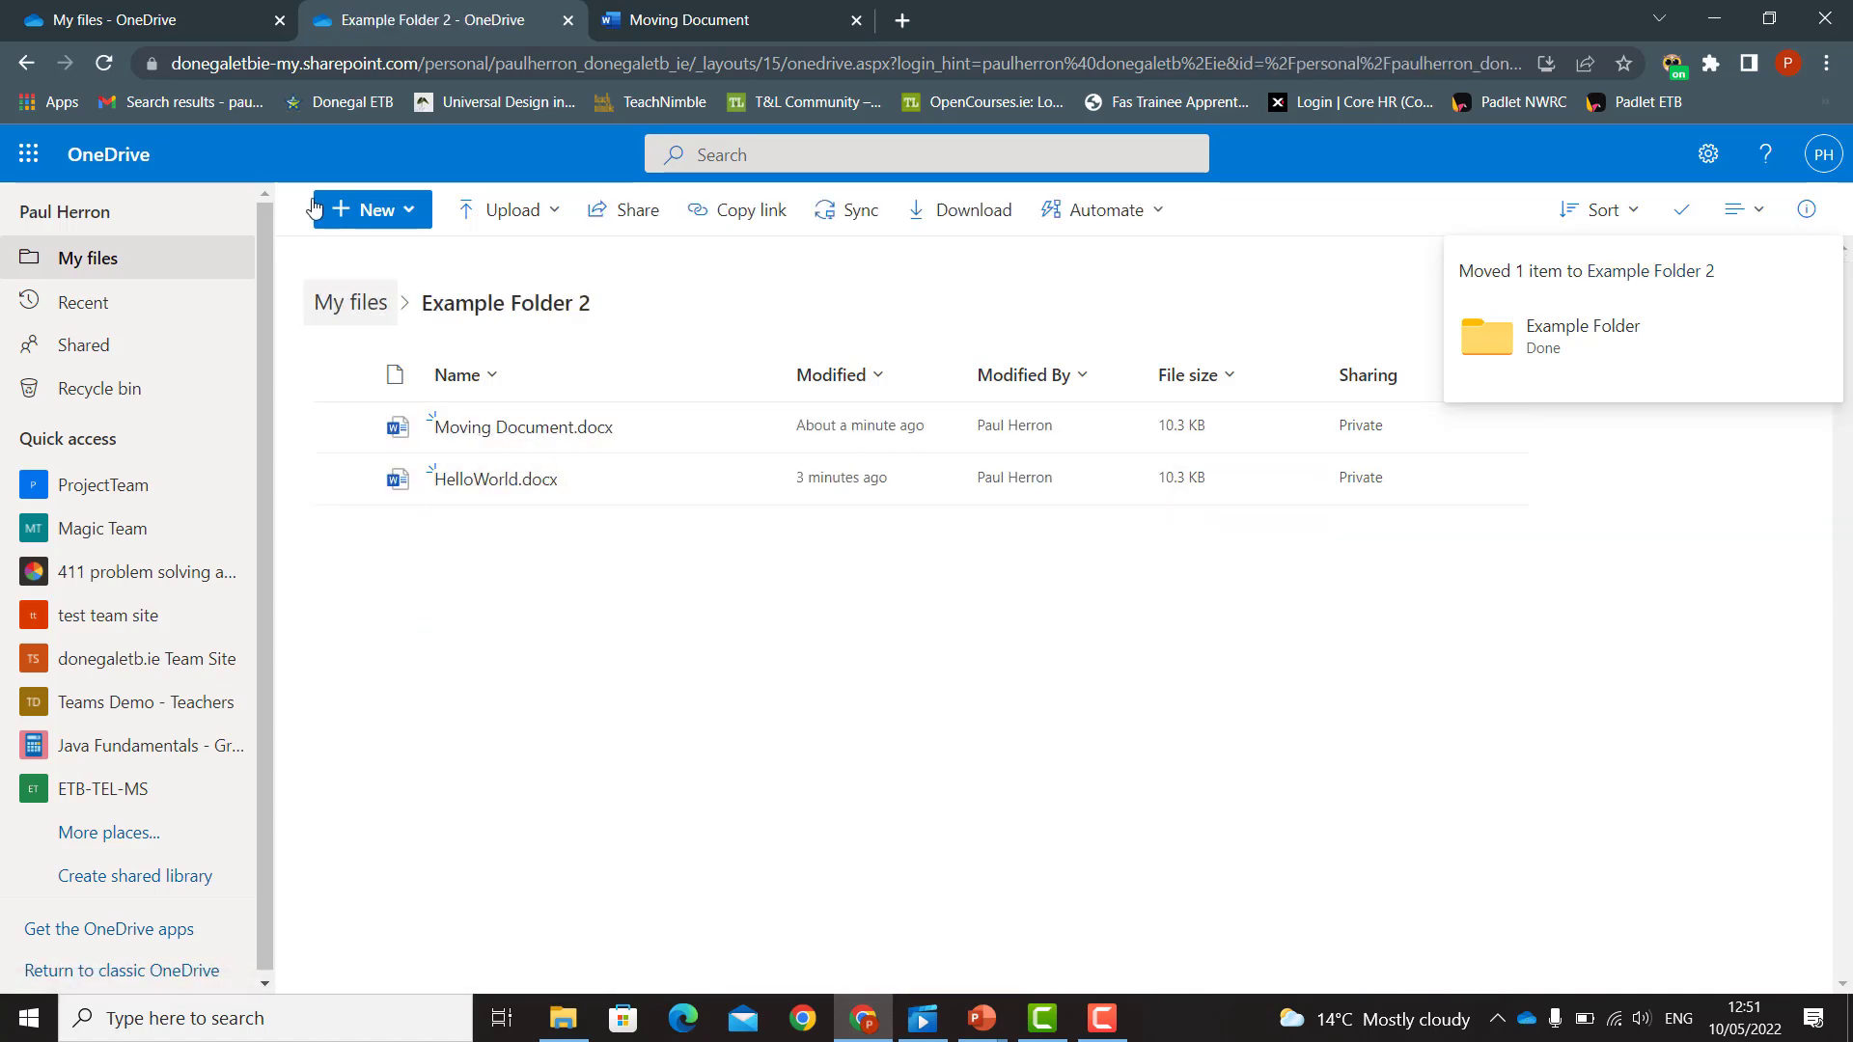
# - Refresh the Example Folder 2 listing and review the actions available for the moved Example Folder
pyautogui.click(104, 63)
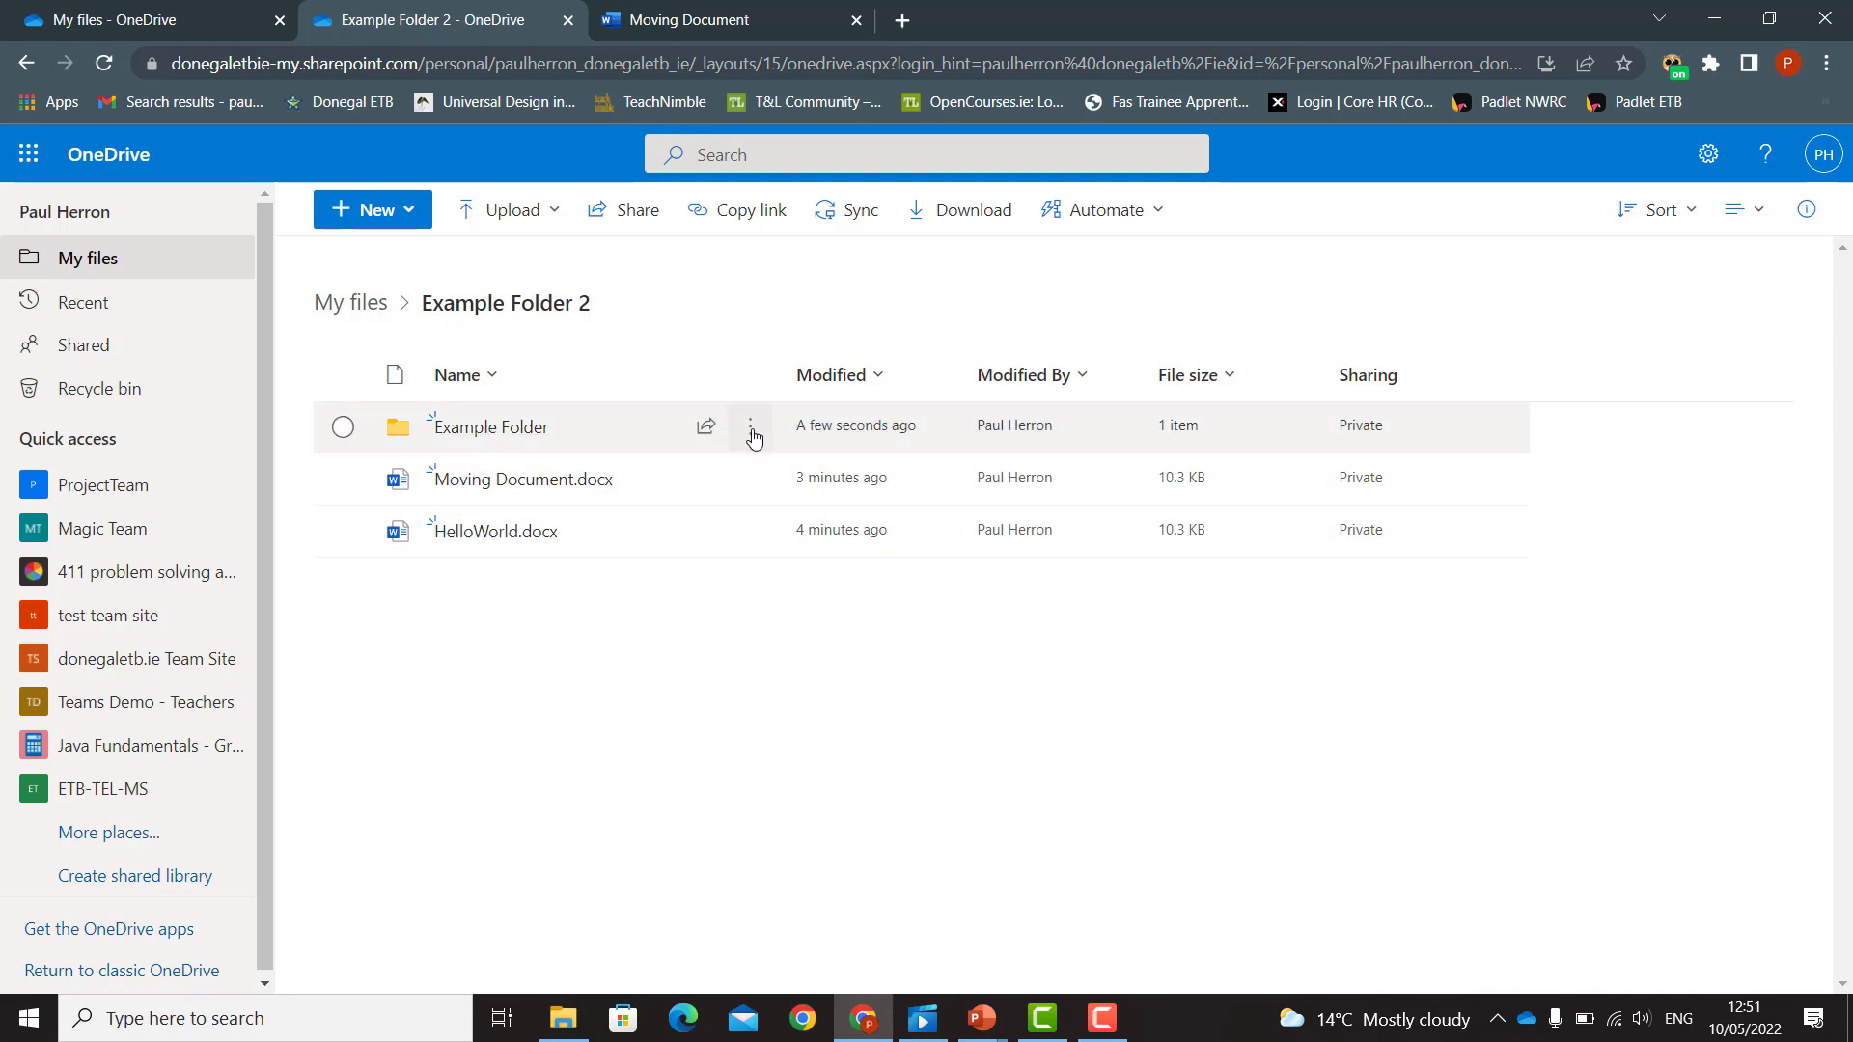
pyautogui.click(750, 430)
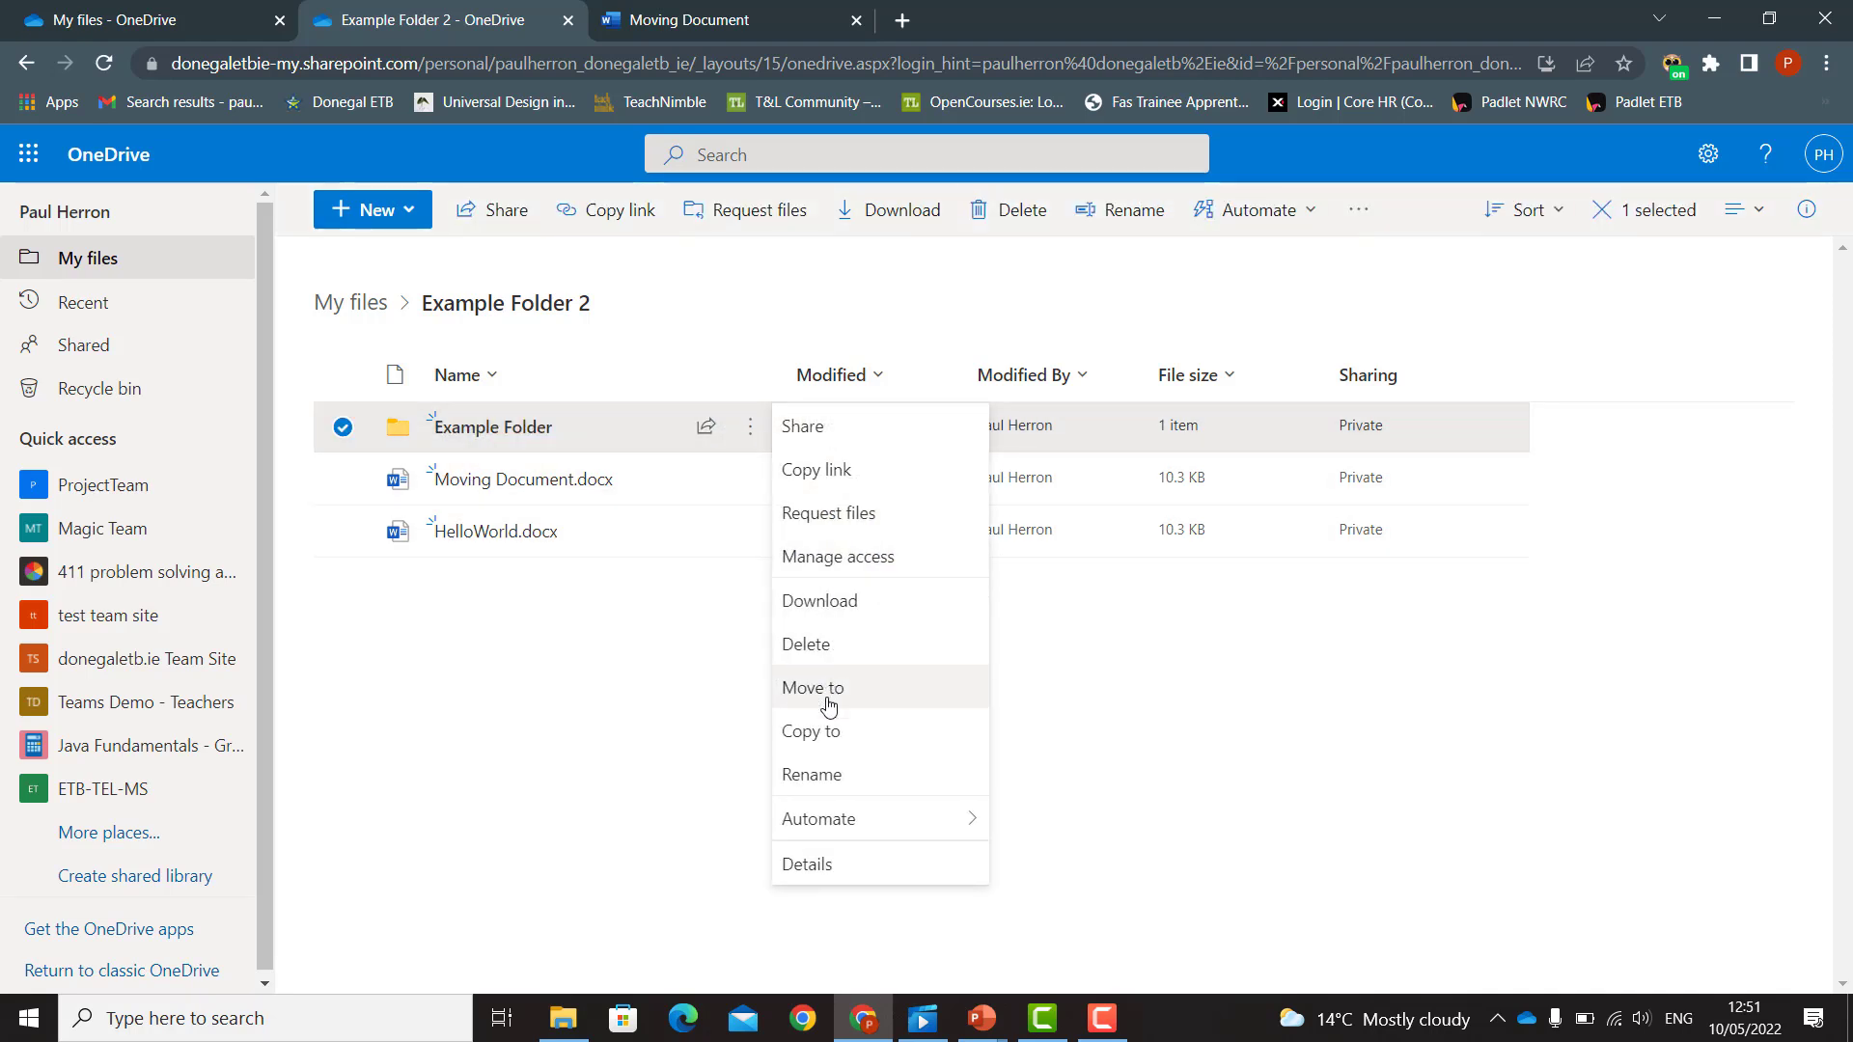
pyautogui.click(1030, 792)
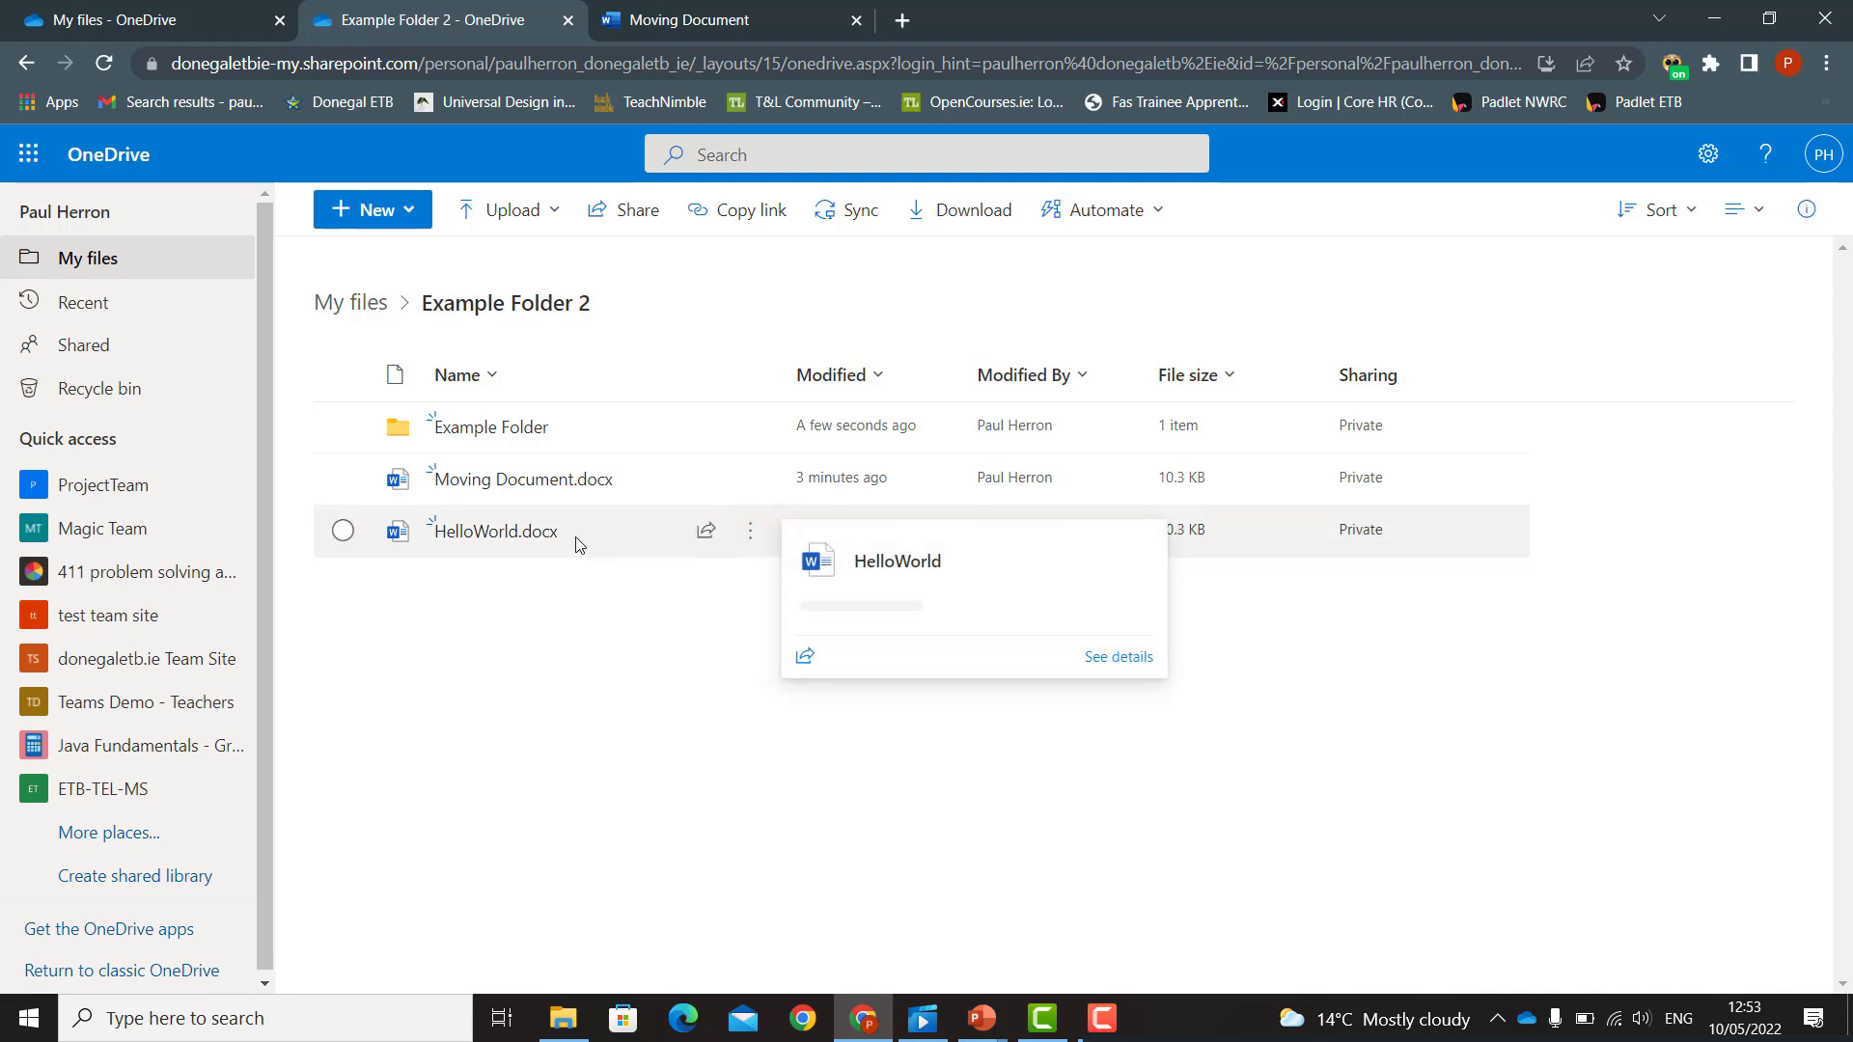
# - Download HelloWorld.docx from Example Folder 2 to the computer and clear the file selection
pyautogui.click(749, 536)
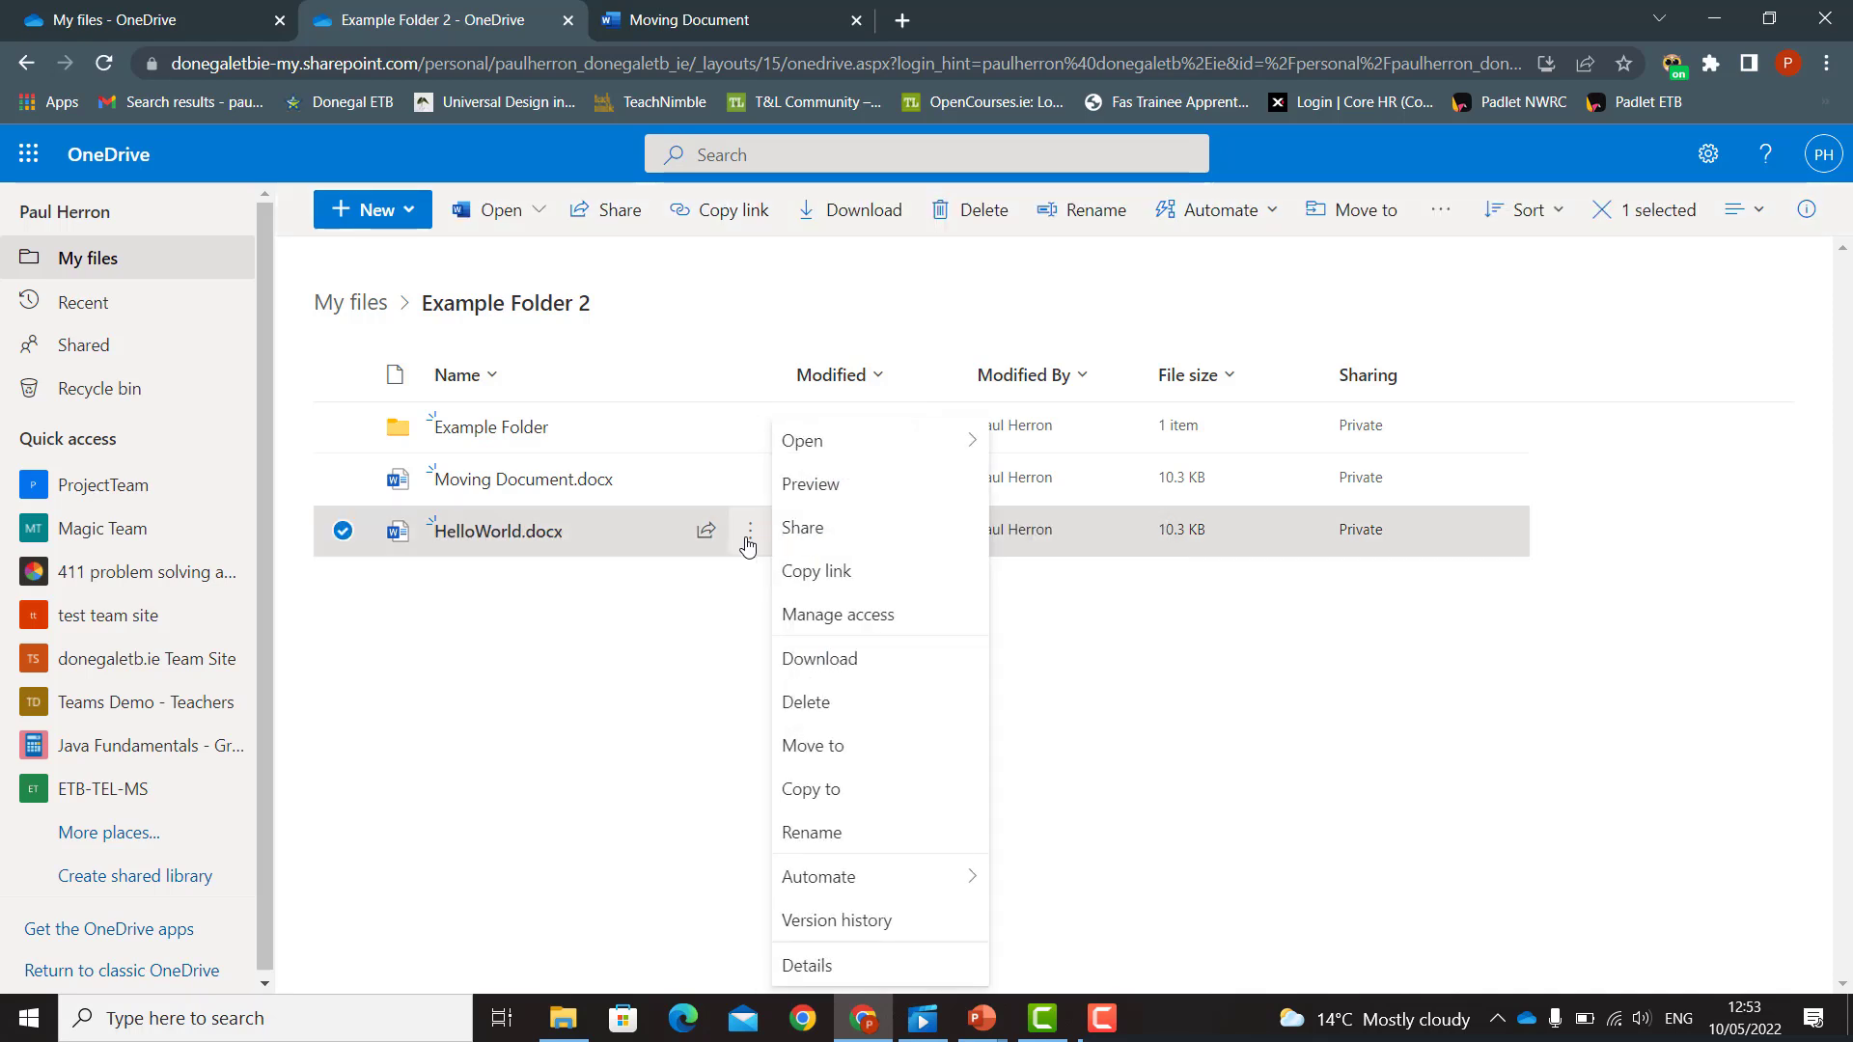
pyautogui.click(812, 666)
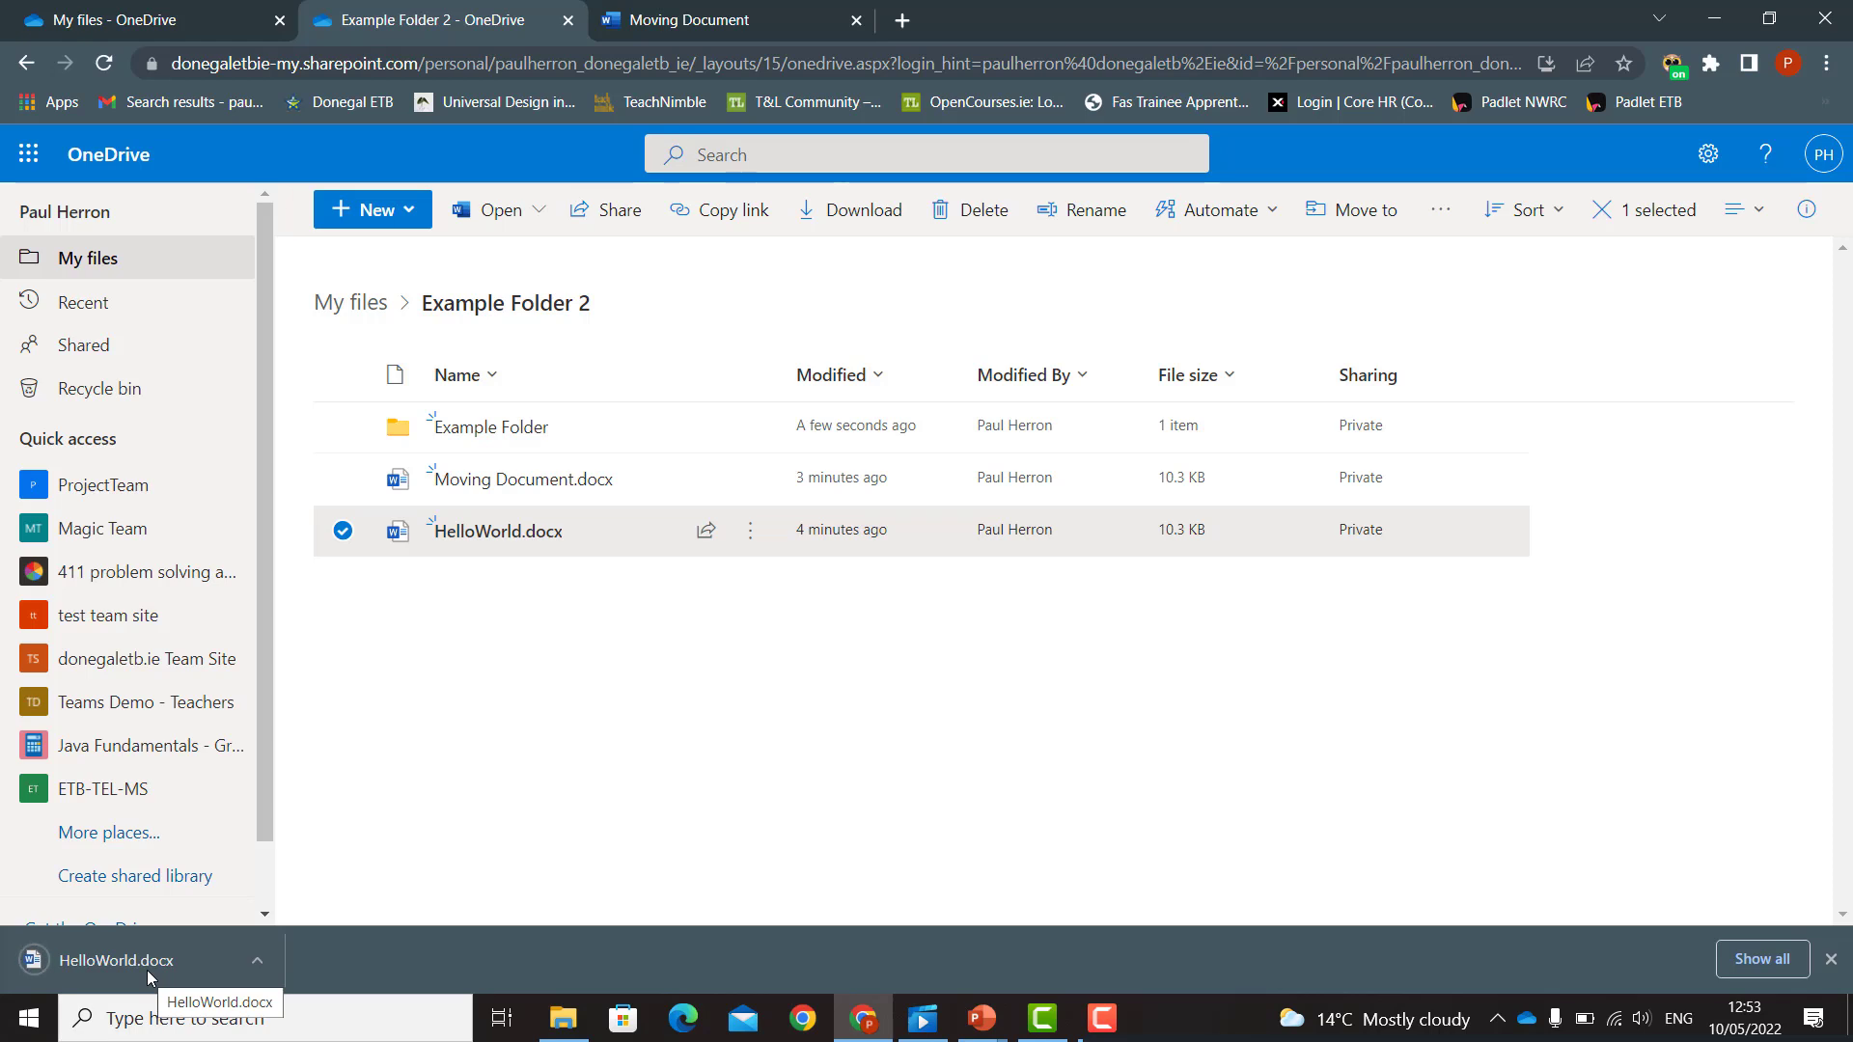
pyautogui.click(731, 785)
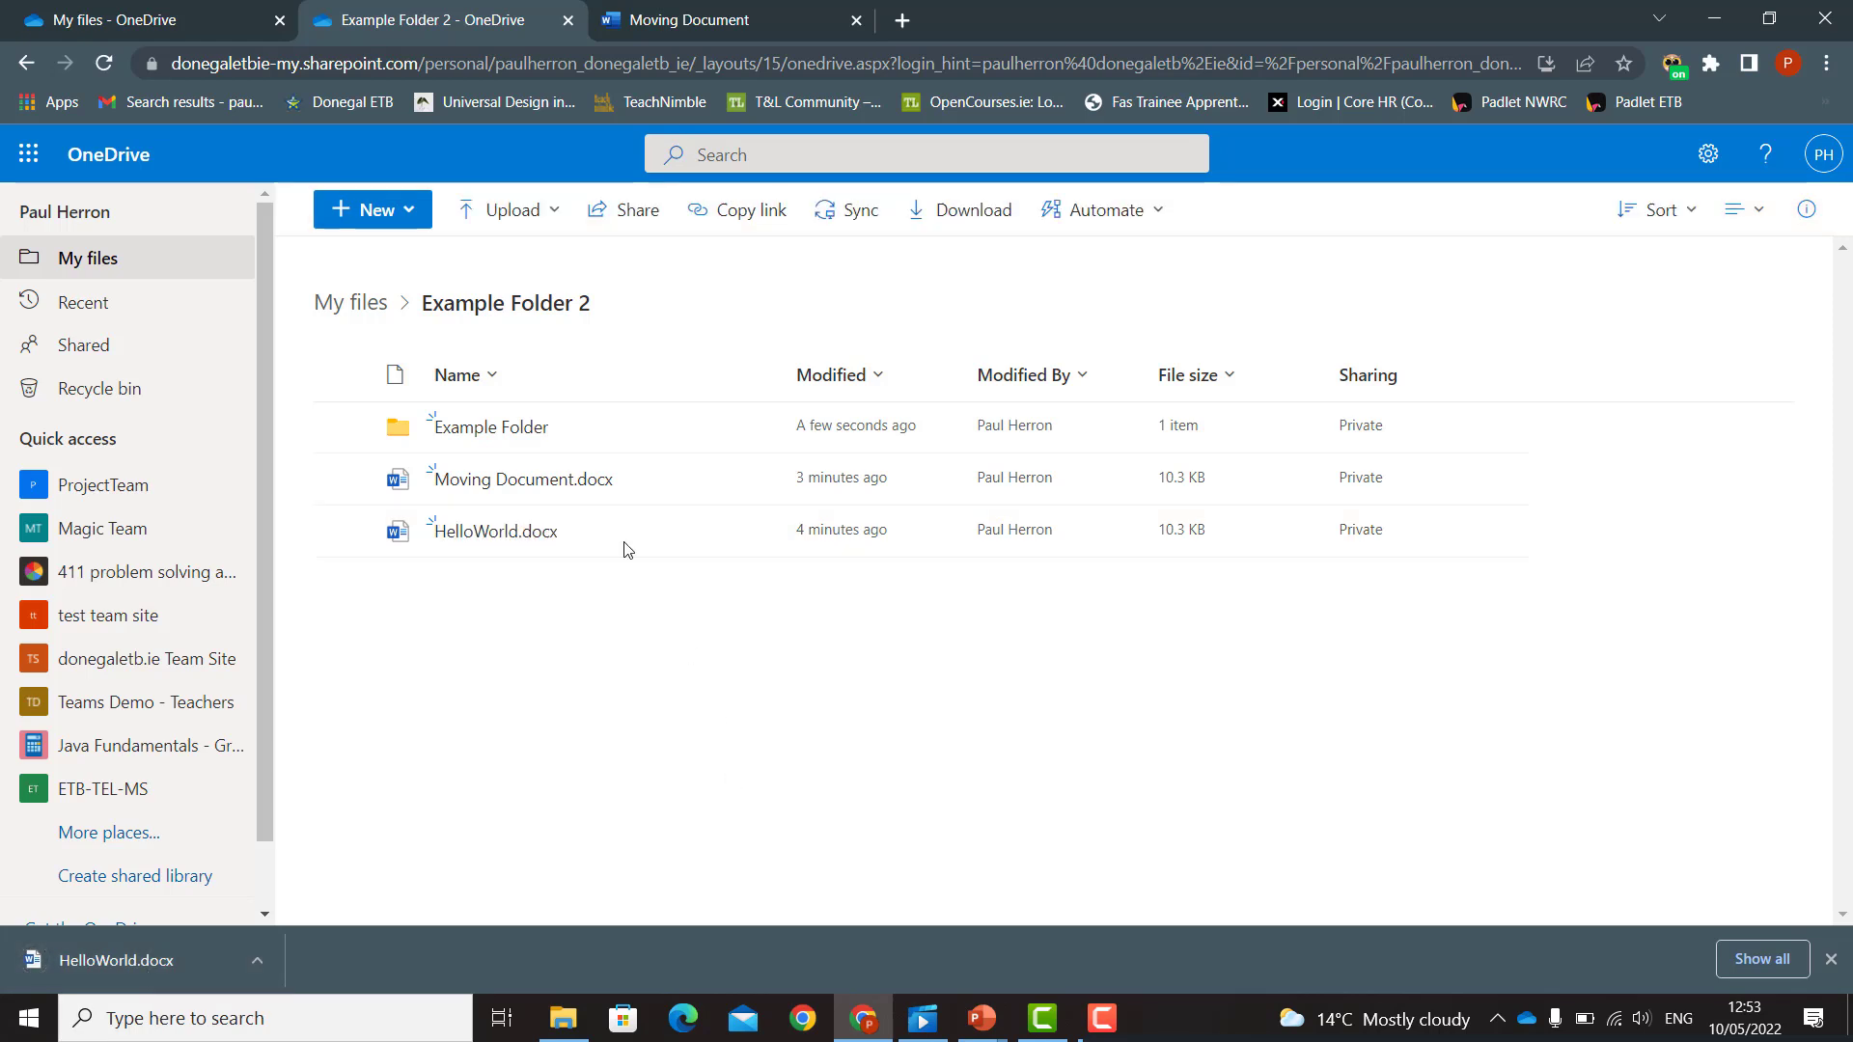
# - Upload the PowerPoint file File Explorer1 from the computer's File Explorer folder into Example Folder 2
pyautogui.click(517, 228)
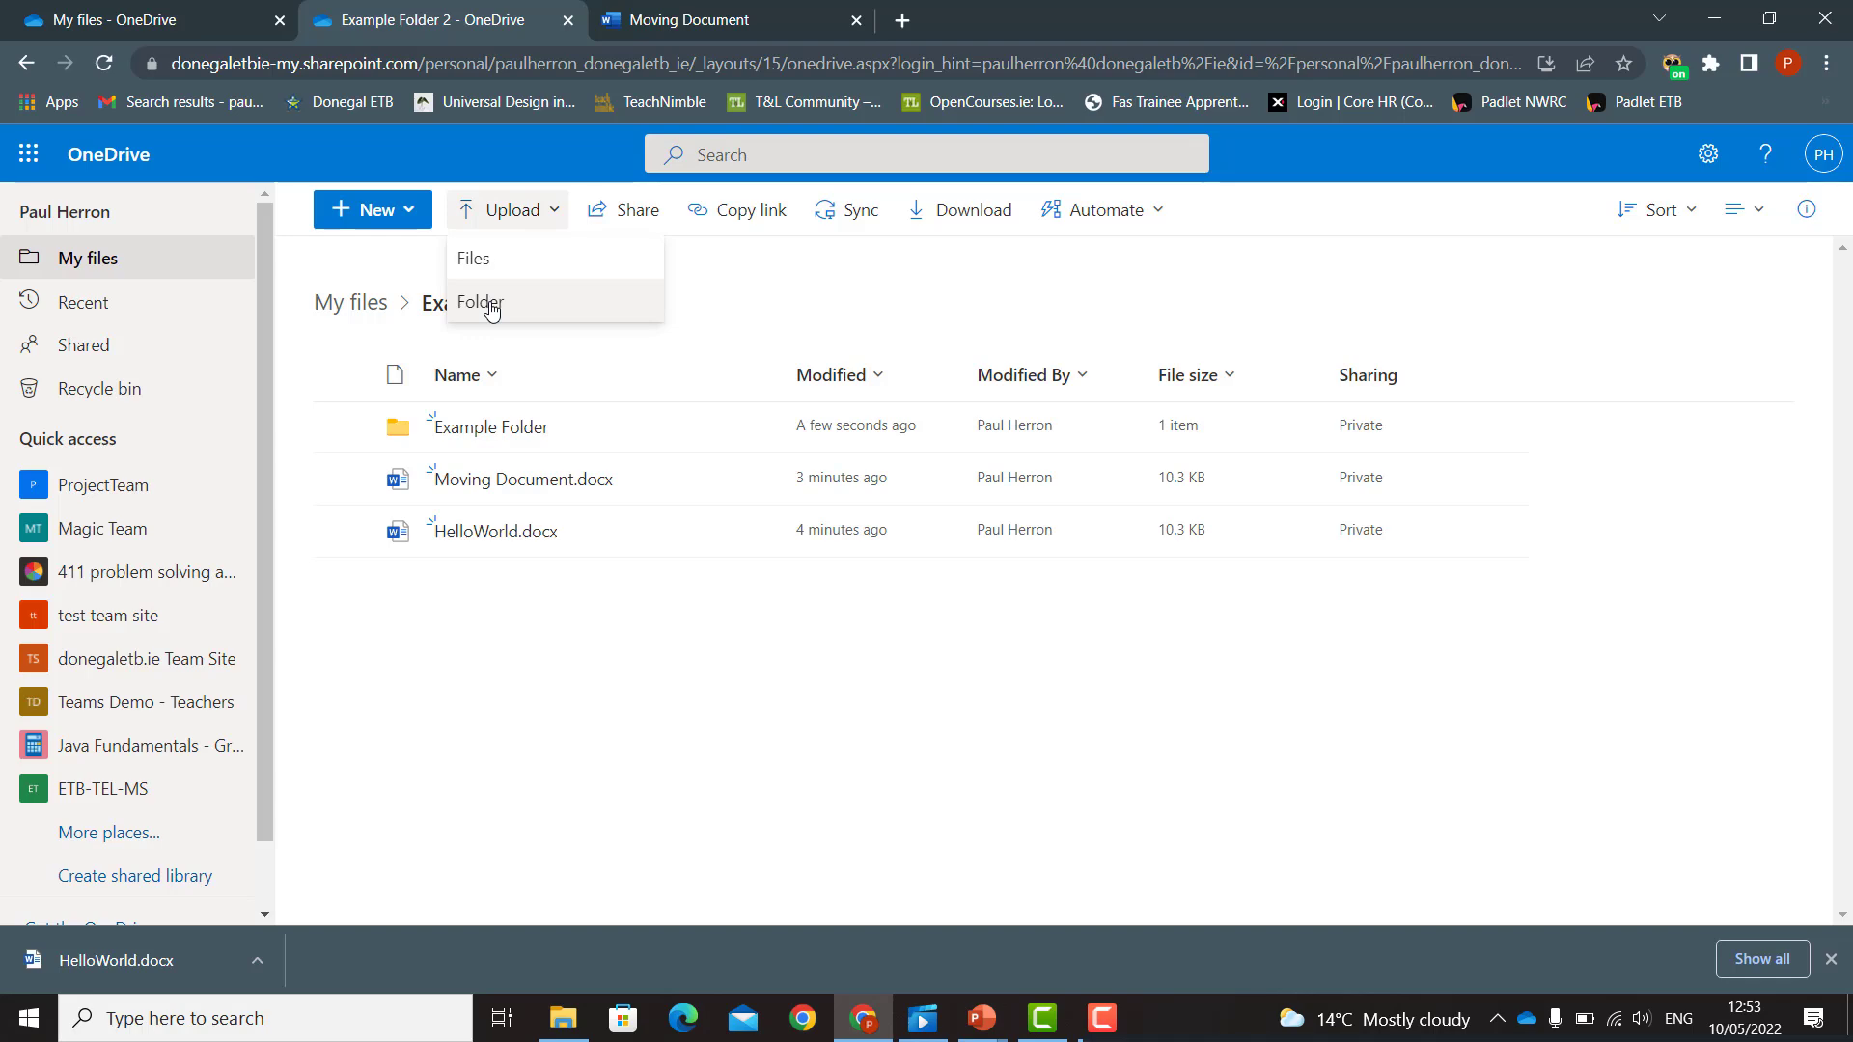
pyautogui.click(503, 260)
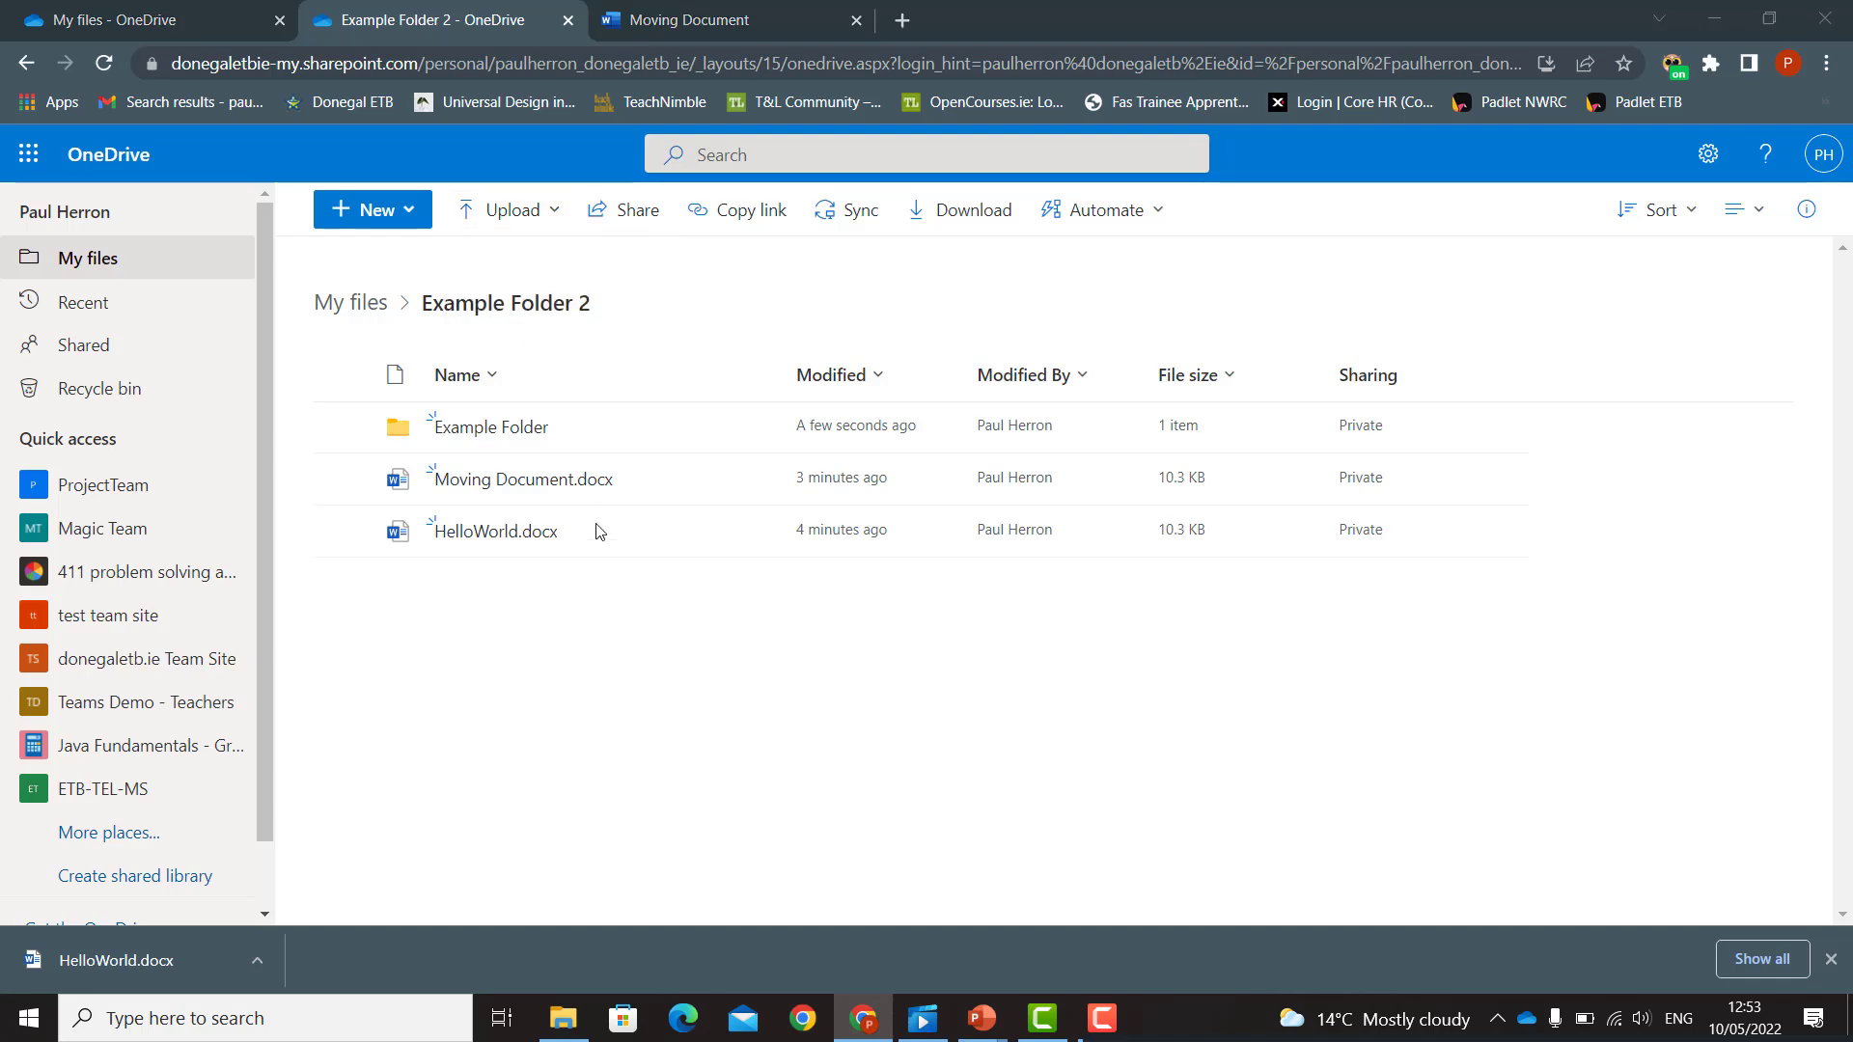
pyautogui.click(307, 258)
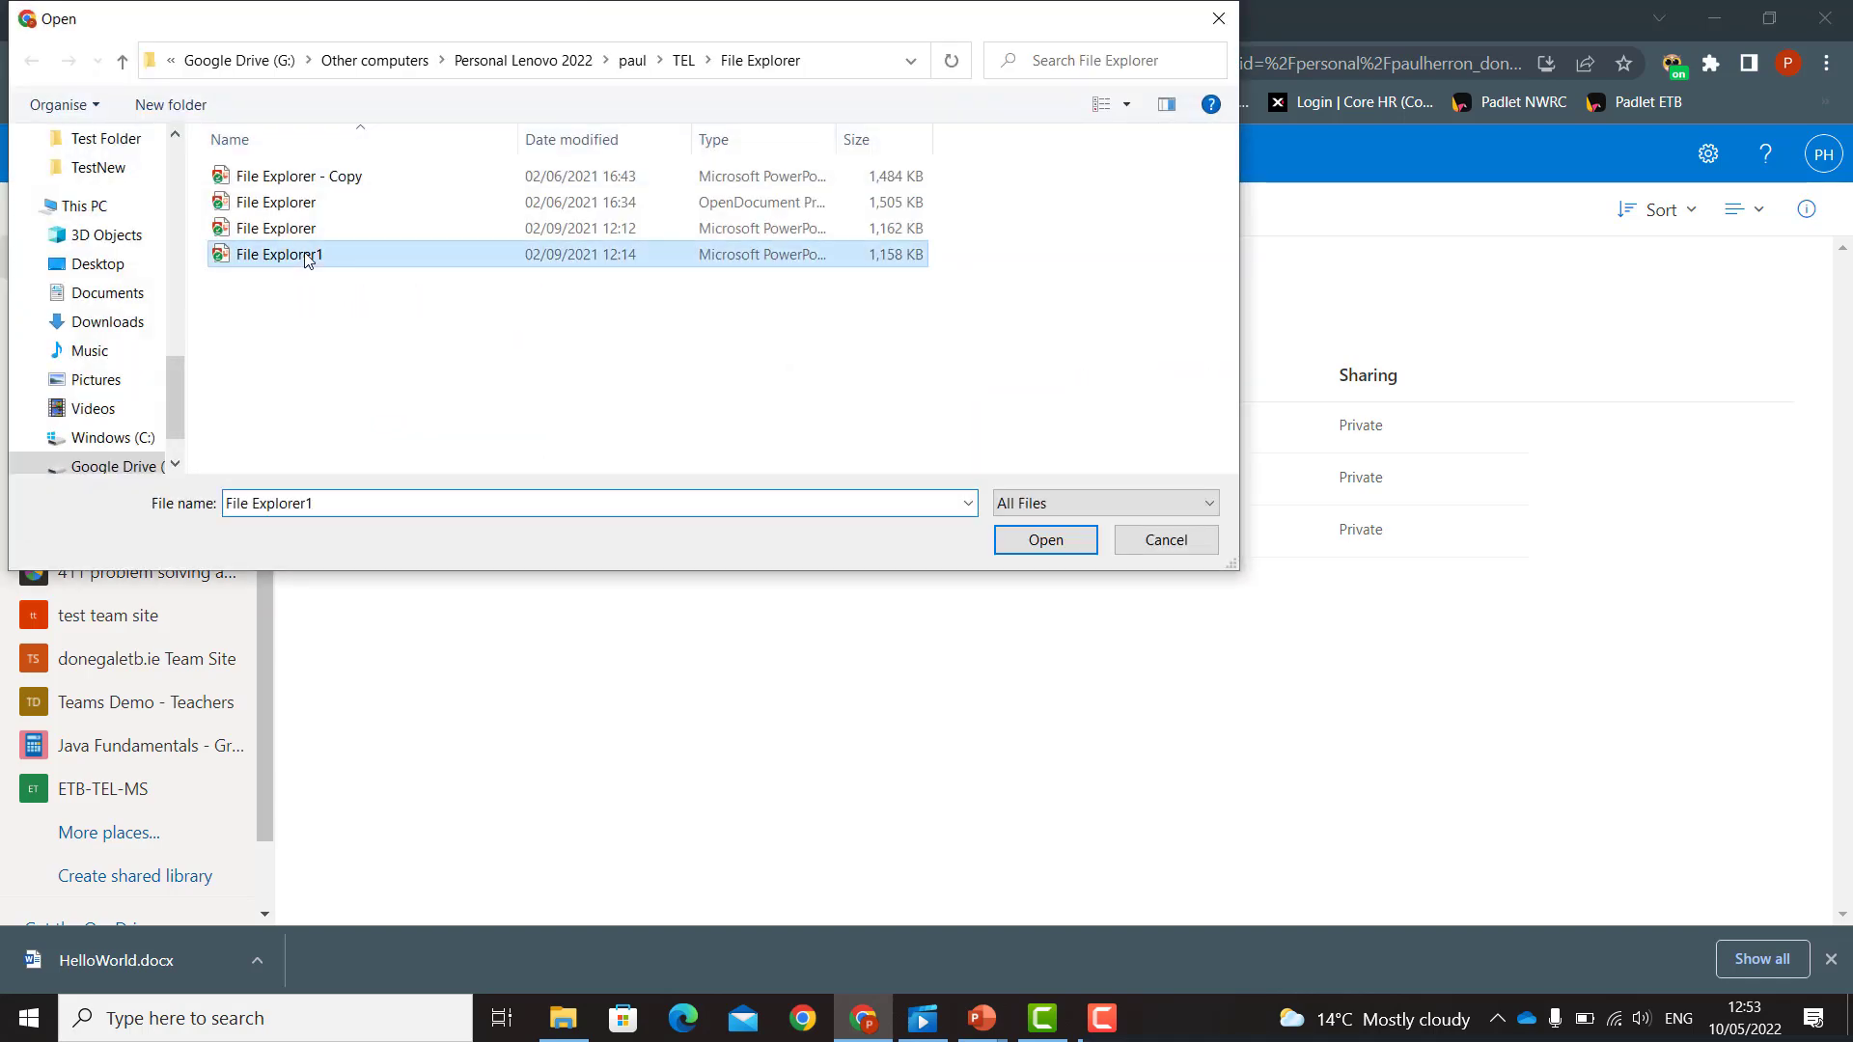
pyautogui.click(1045, 539)
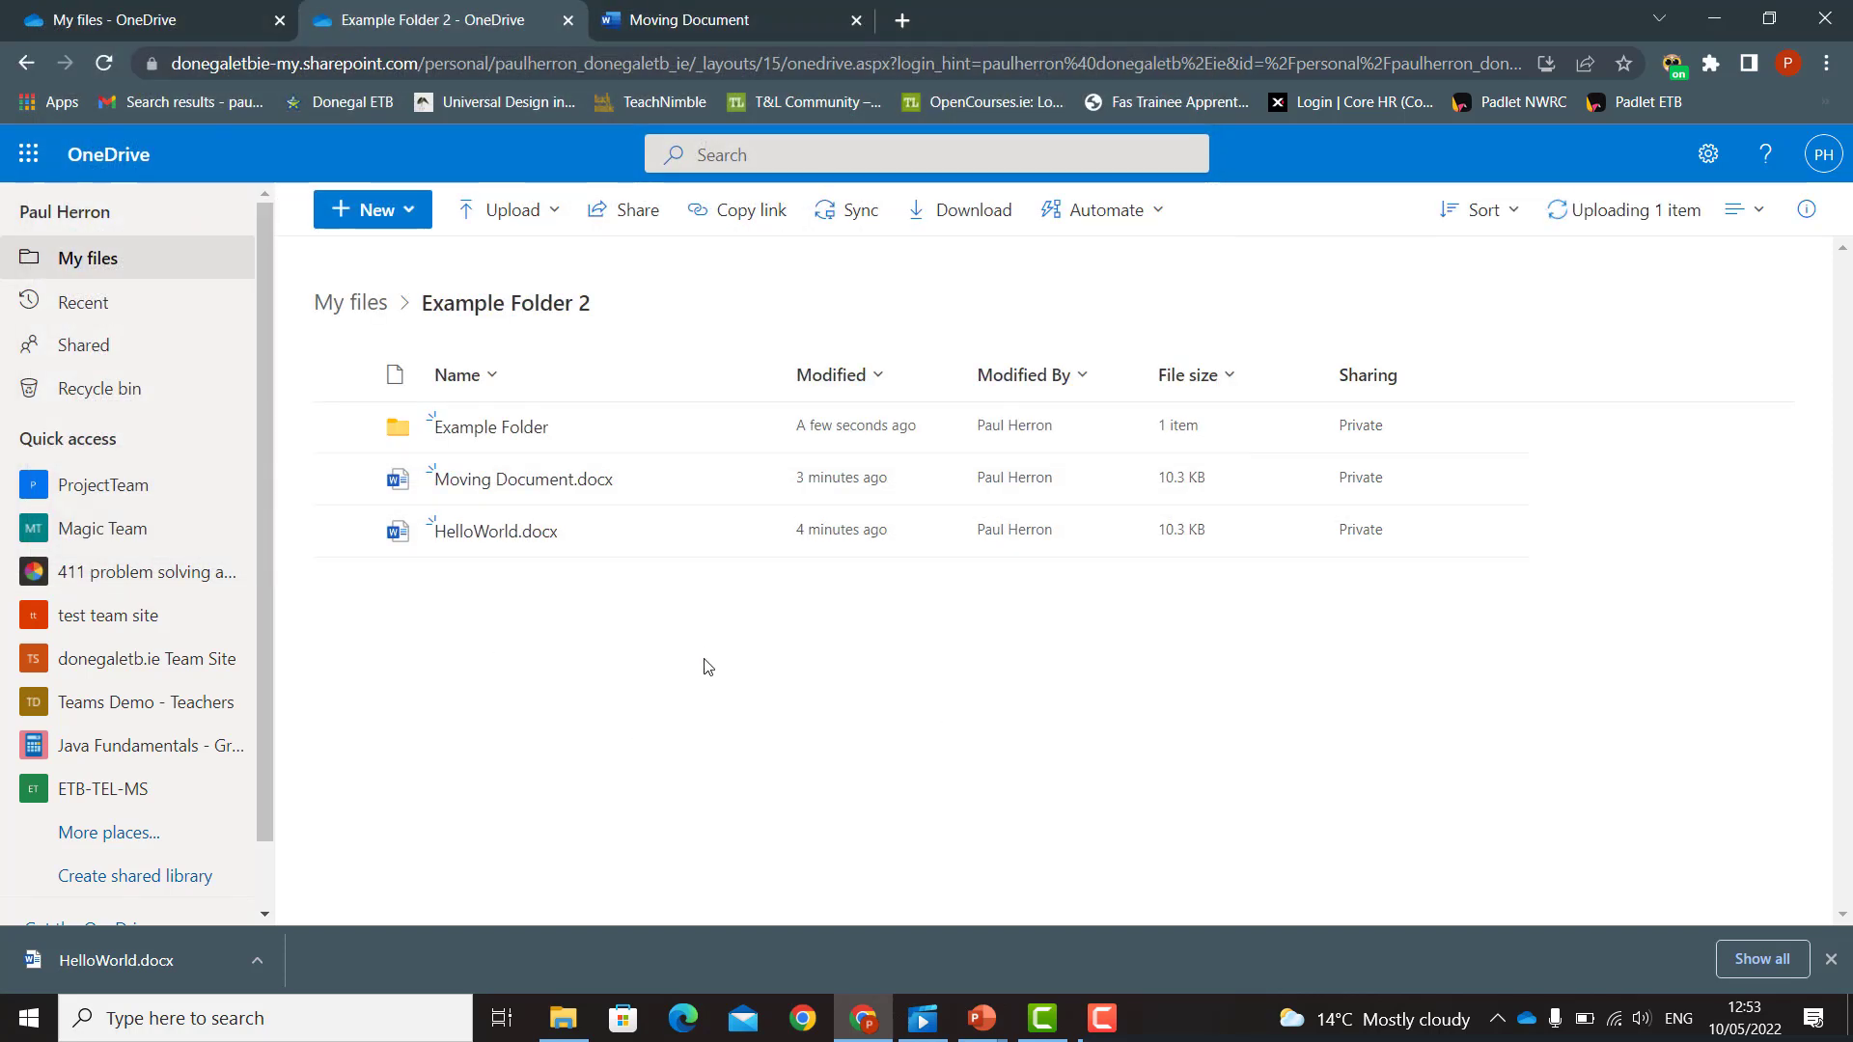
# - Upload the whole File Example folder from the computer's TEL folder into Example Folder 2, allowing its files to upload
pyautogui.click(562, 218)
pyautogui.click(501, 302)
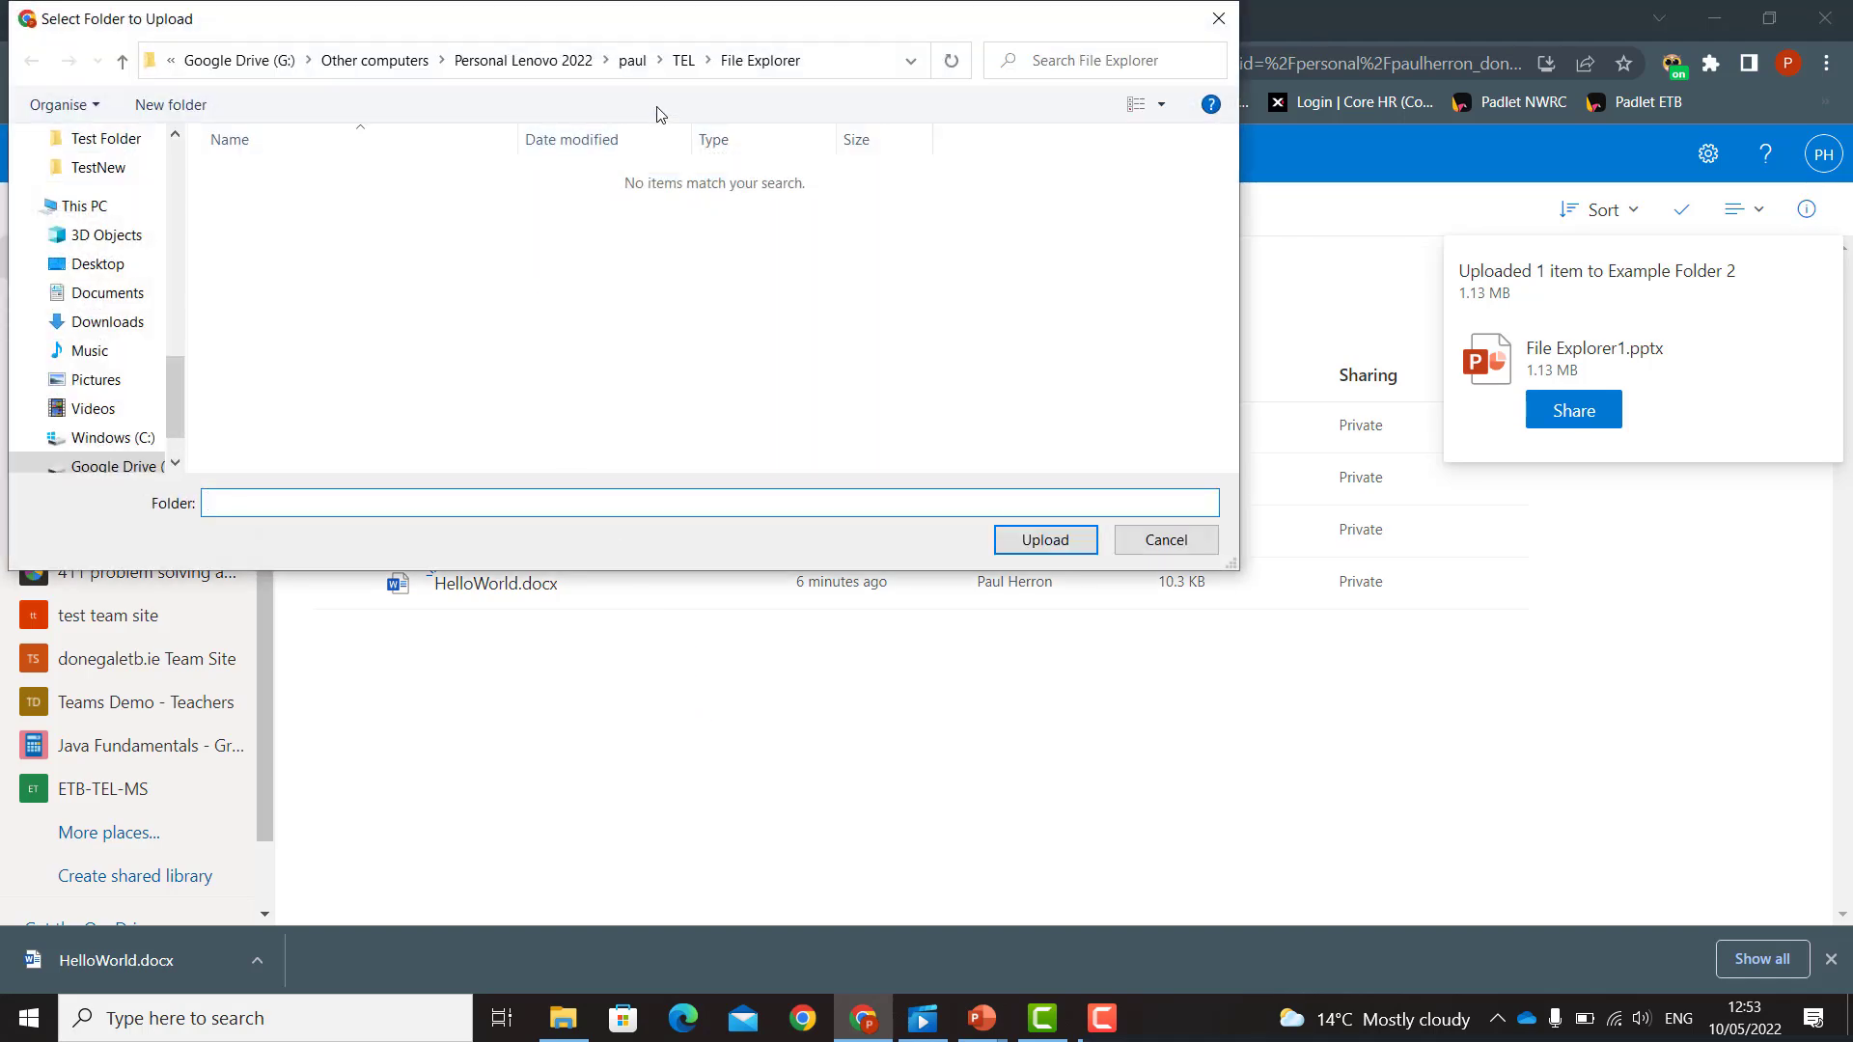
pyautogui.click(683, 59)
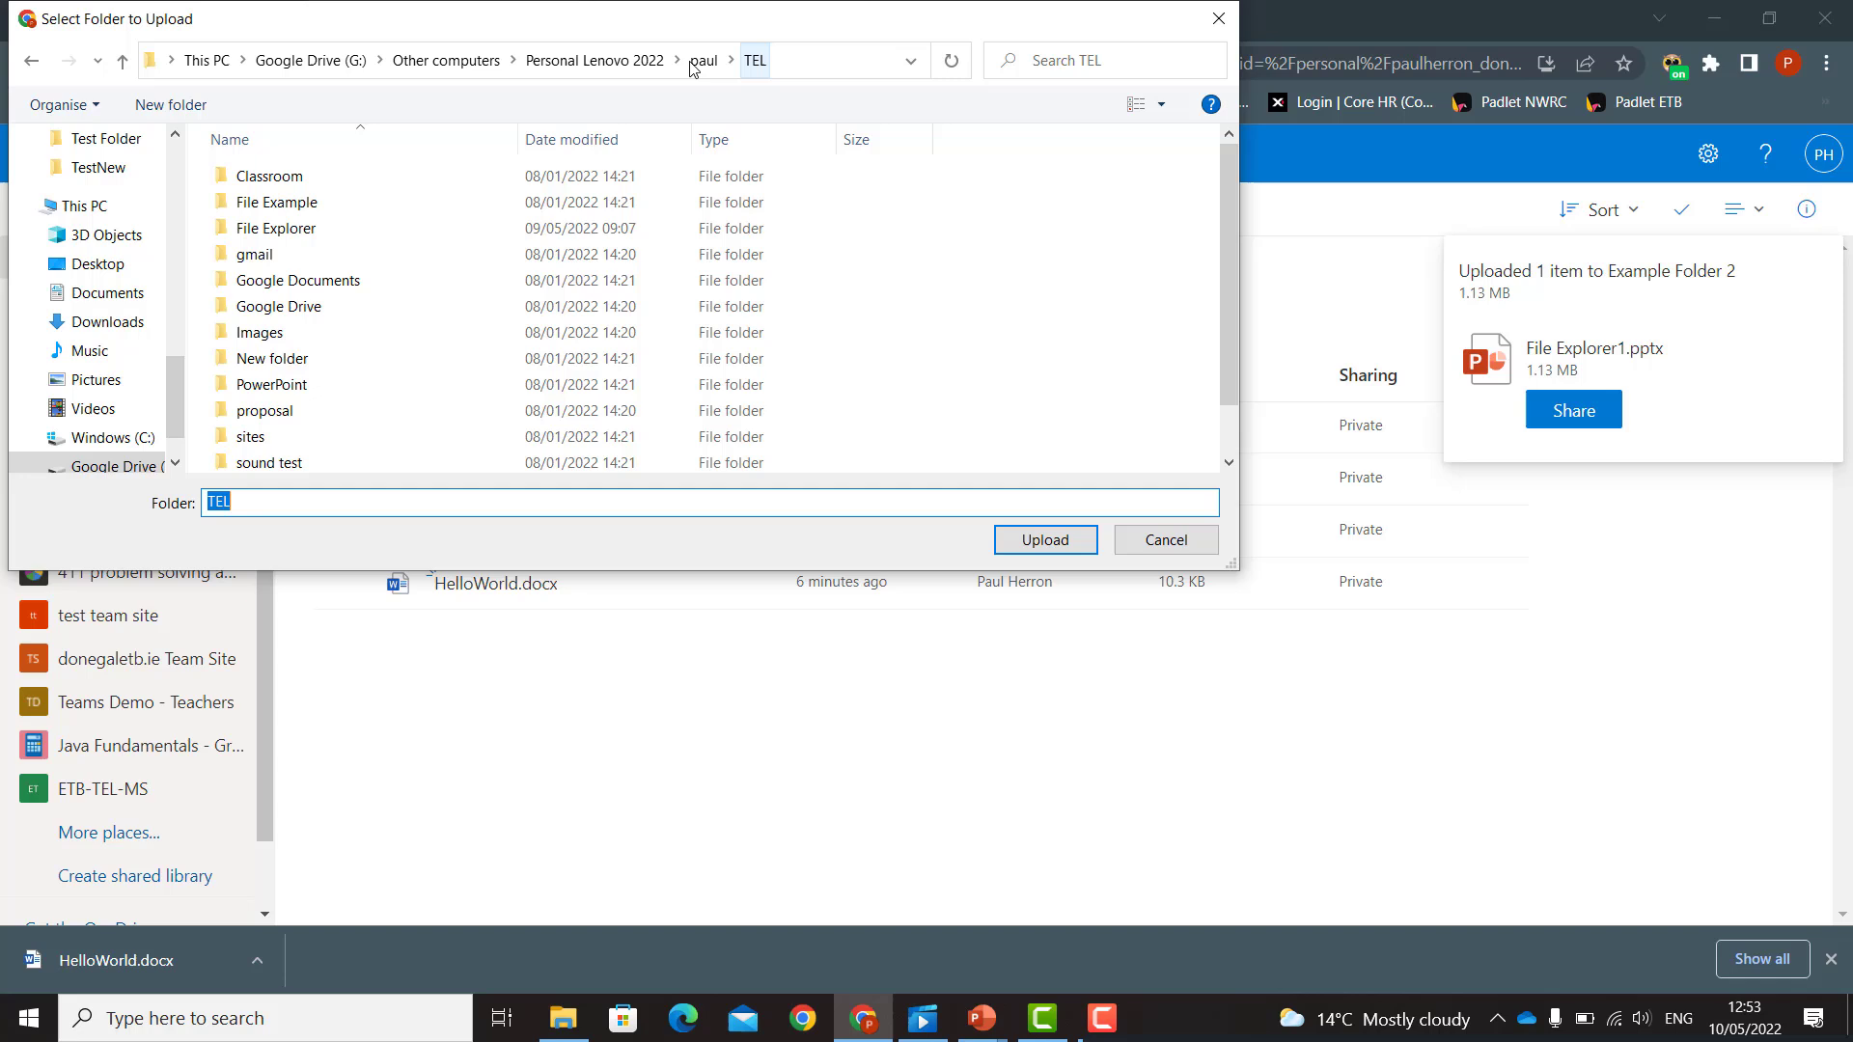
pyautogui.click(290, 206)
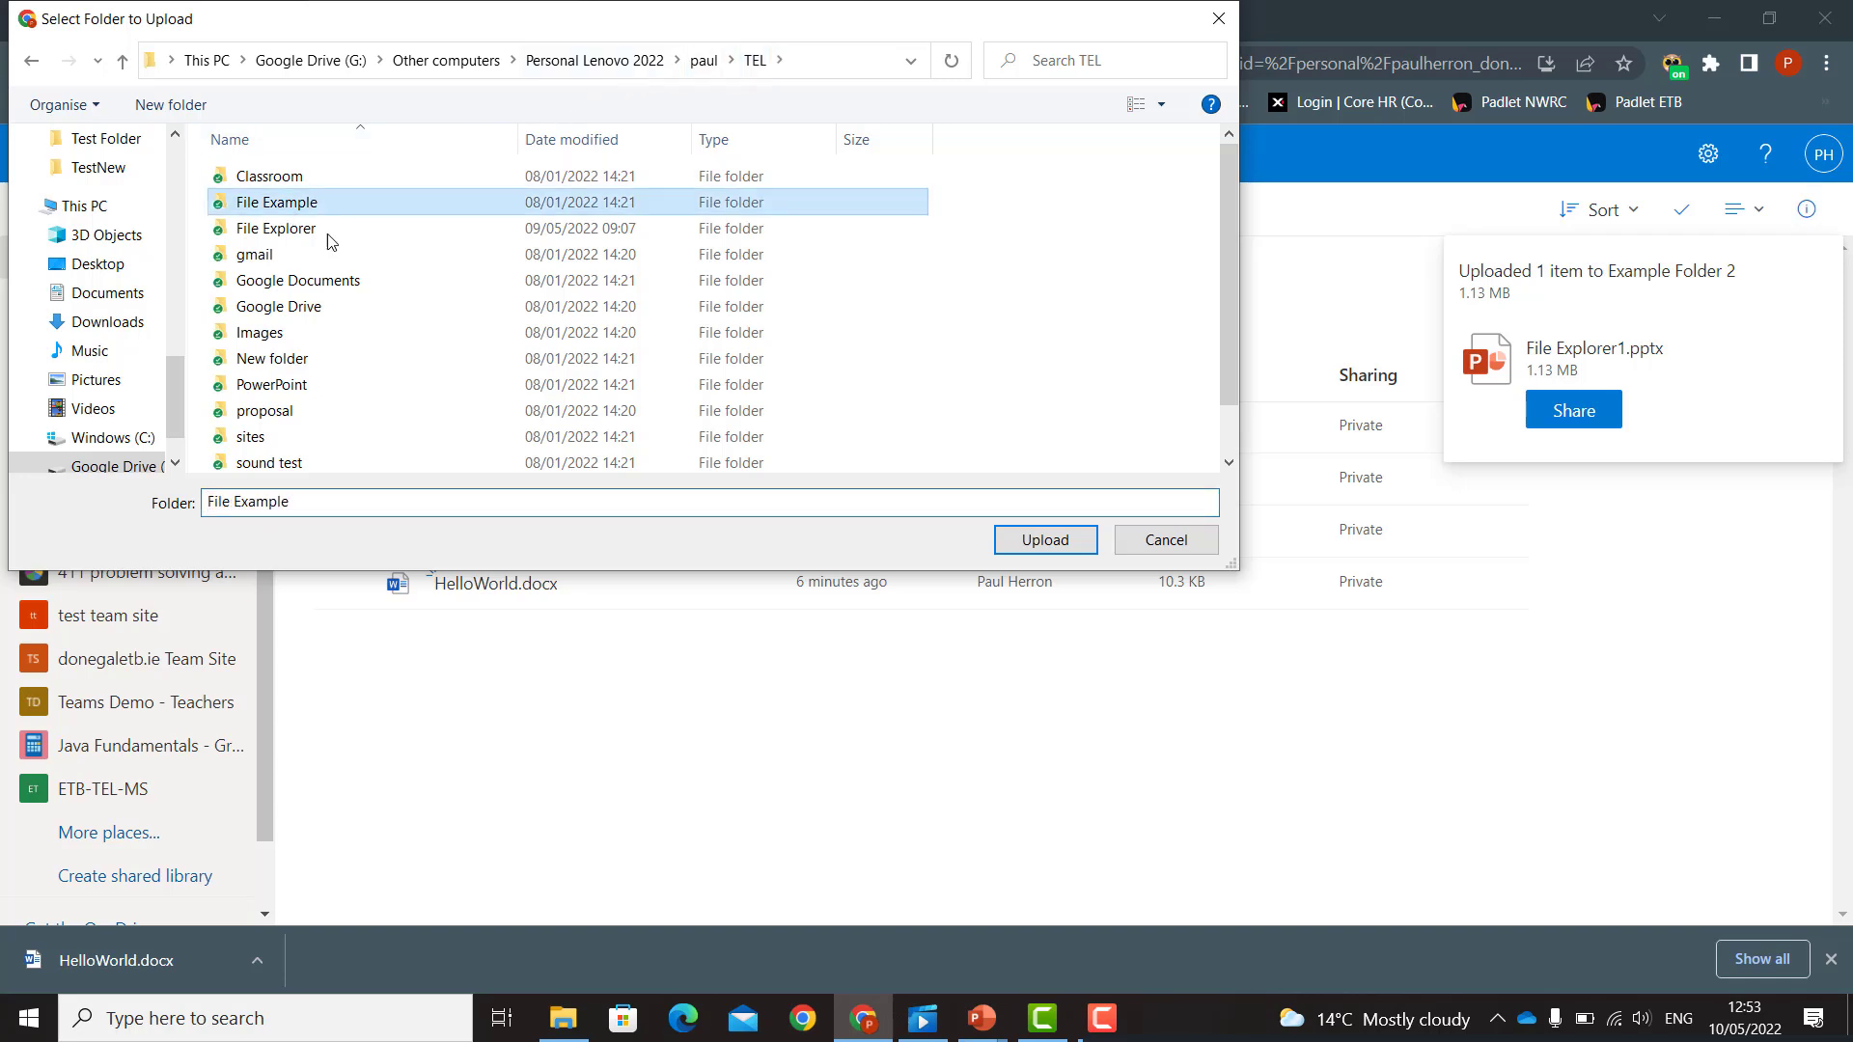
pyautogui.click(1063, 539)
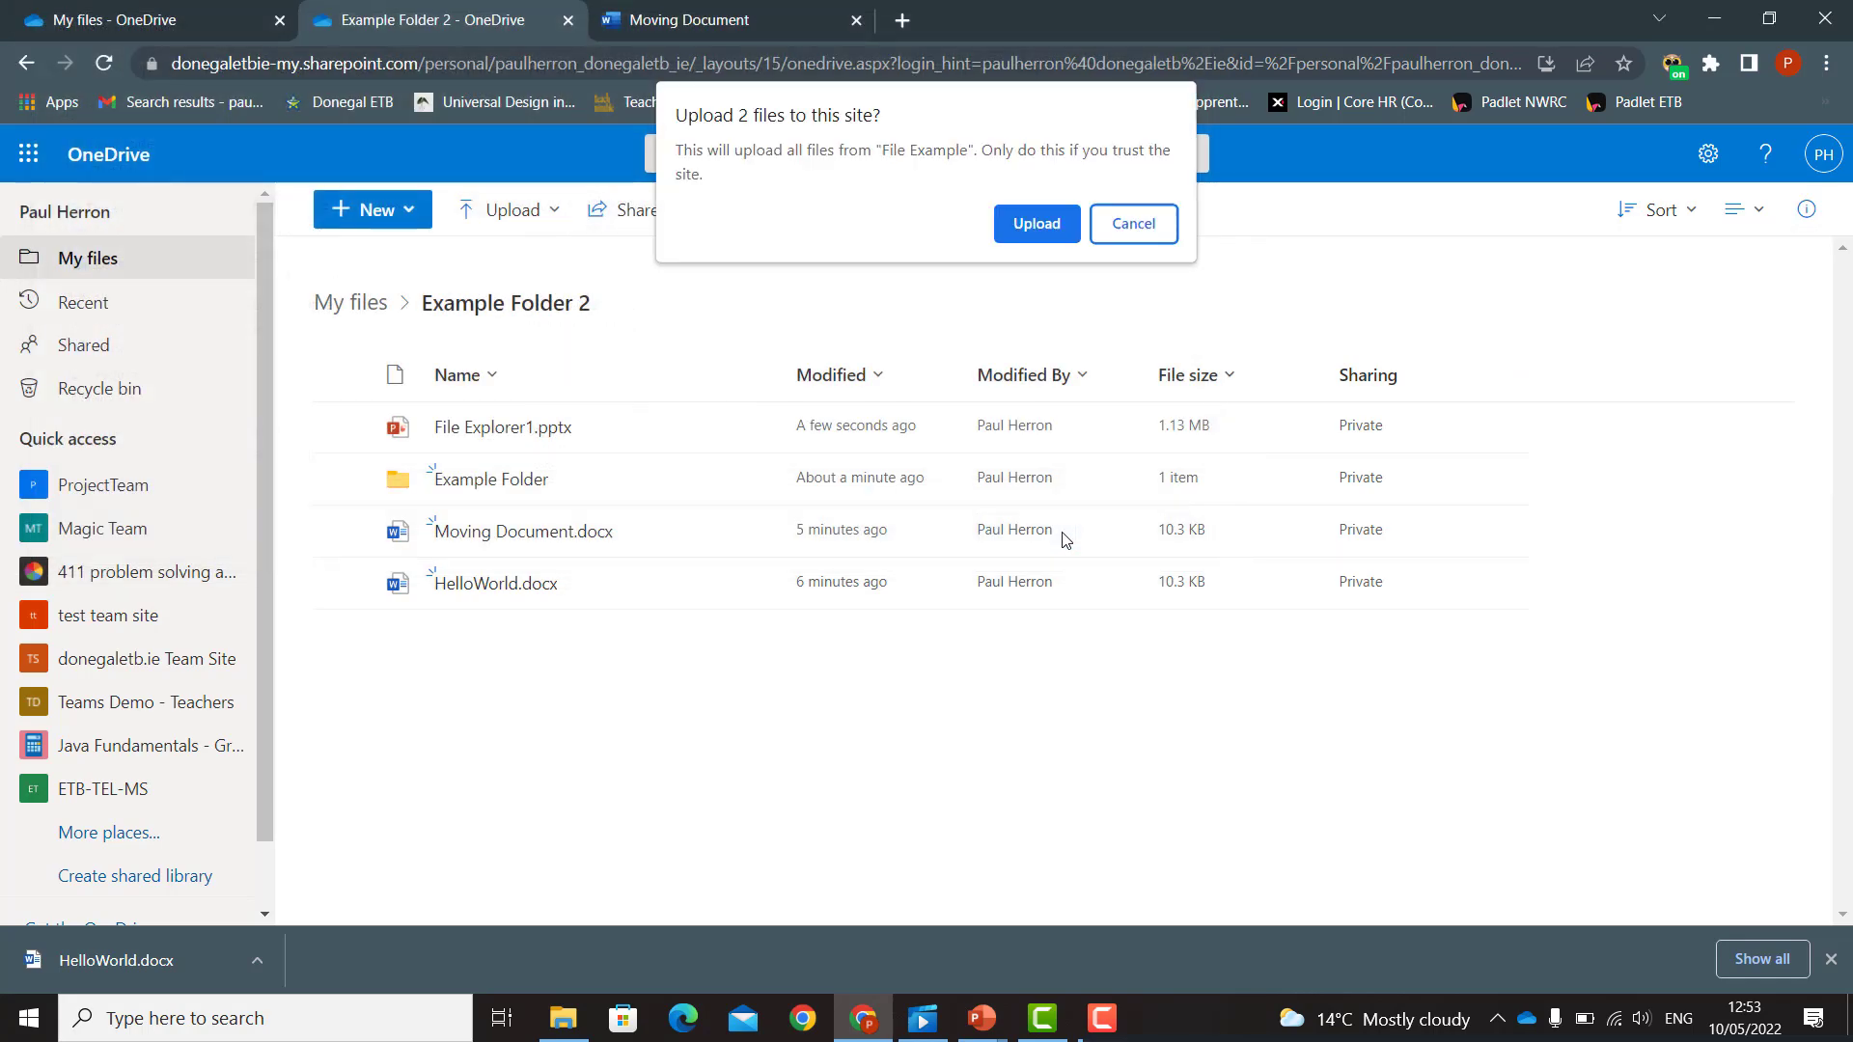
pyautogui.click(1038, 228)
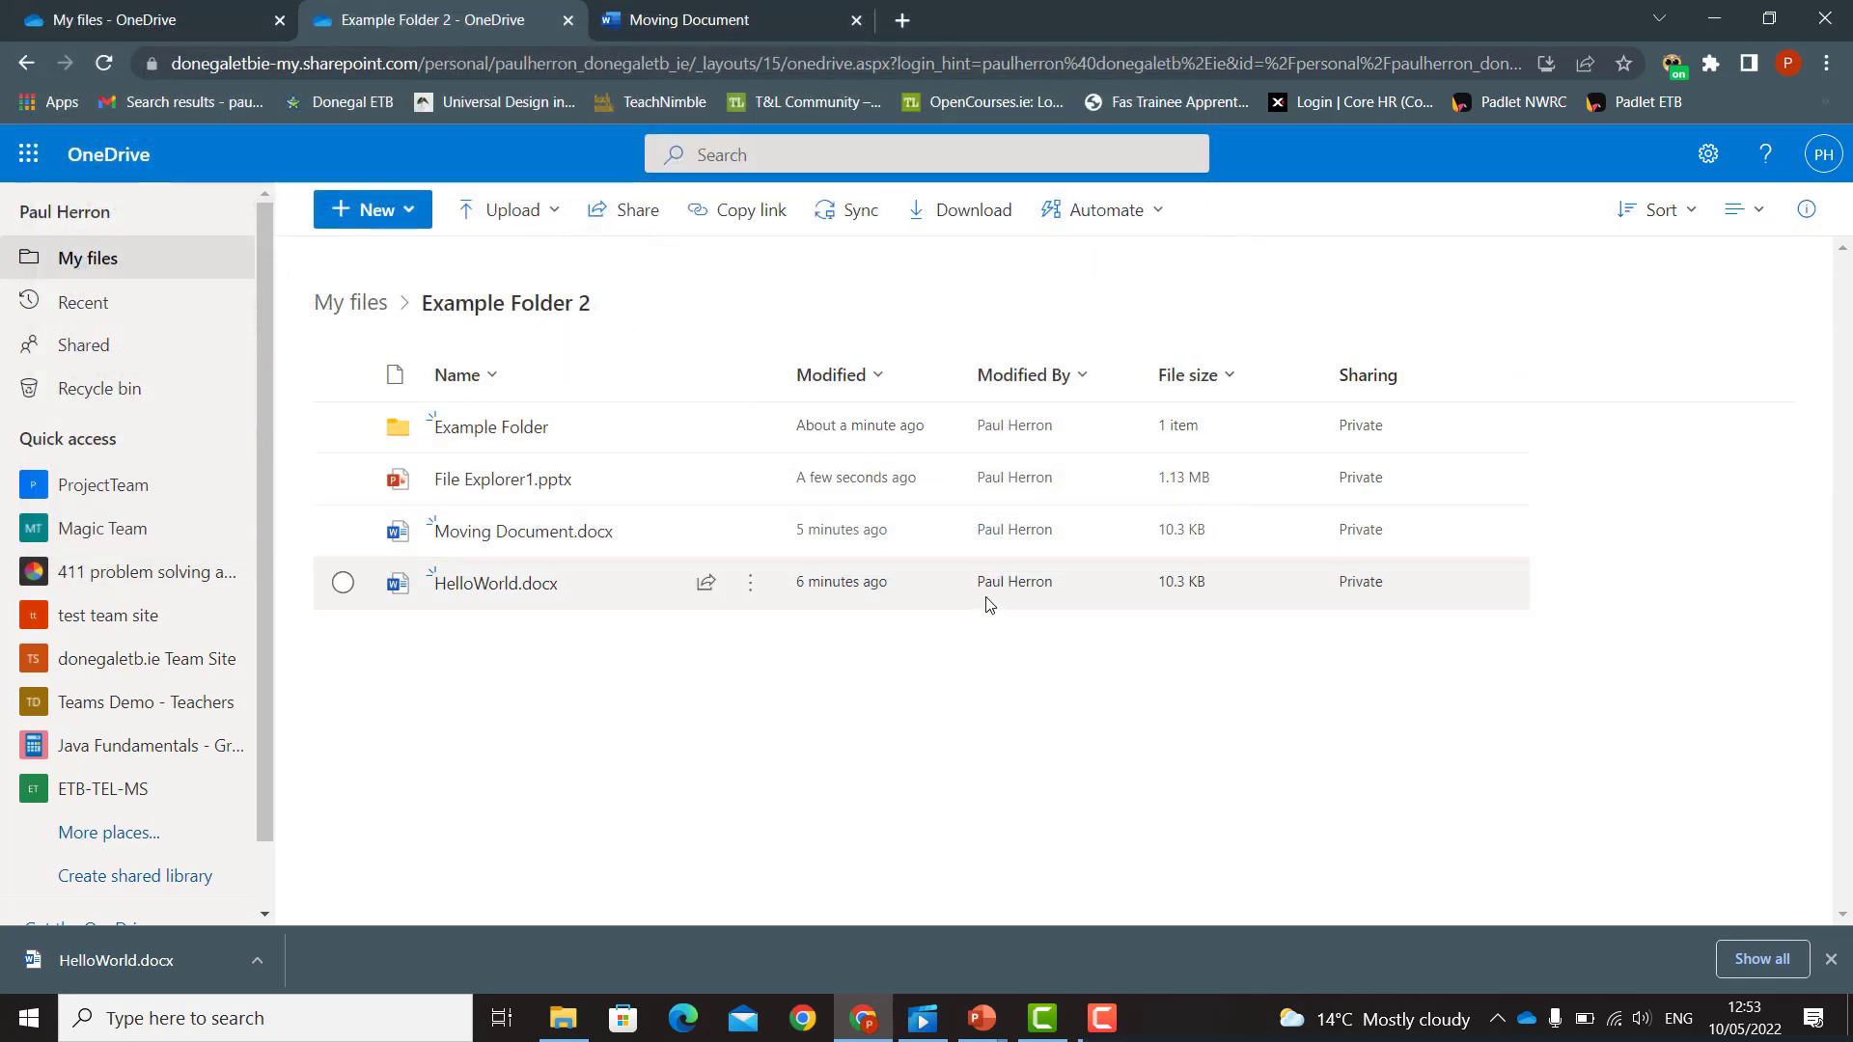